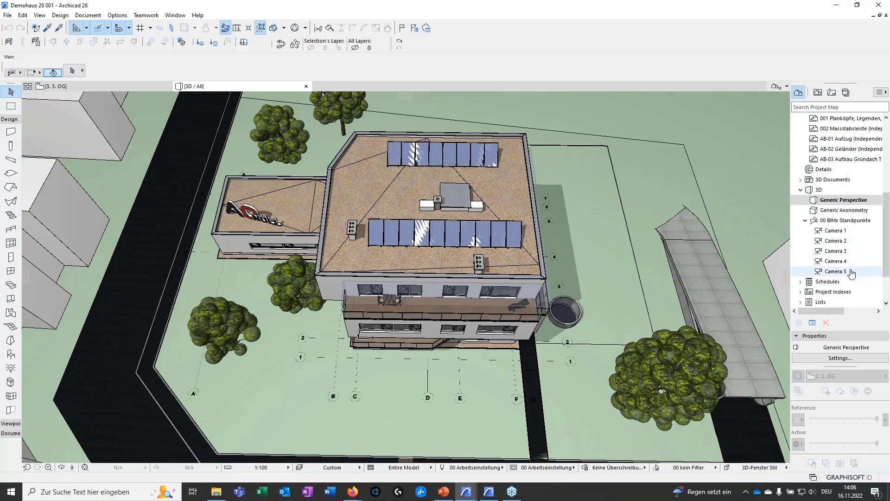
Open the 3. OG floor plan and look over its rooms, walls and dimensions
scroll(841, 250, up, 5)
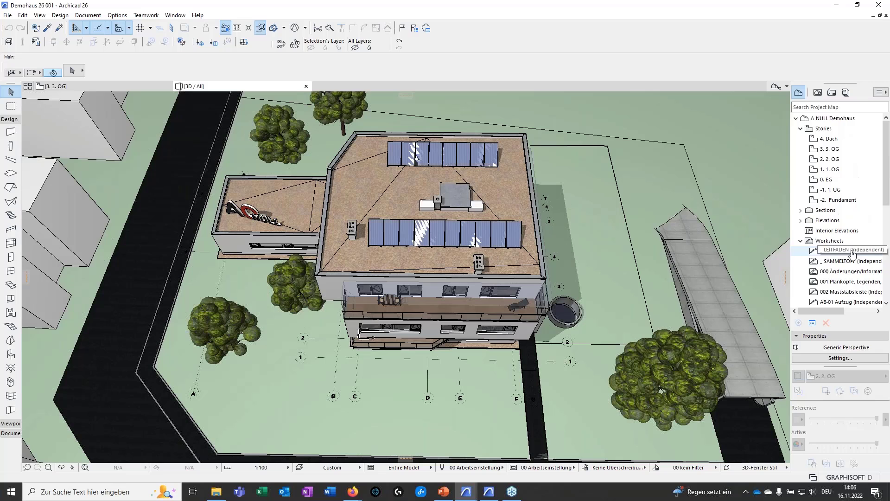
double_click(830, 149)
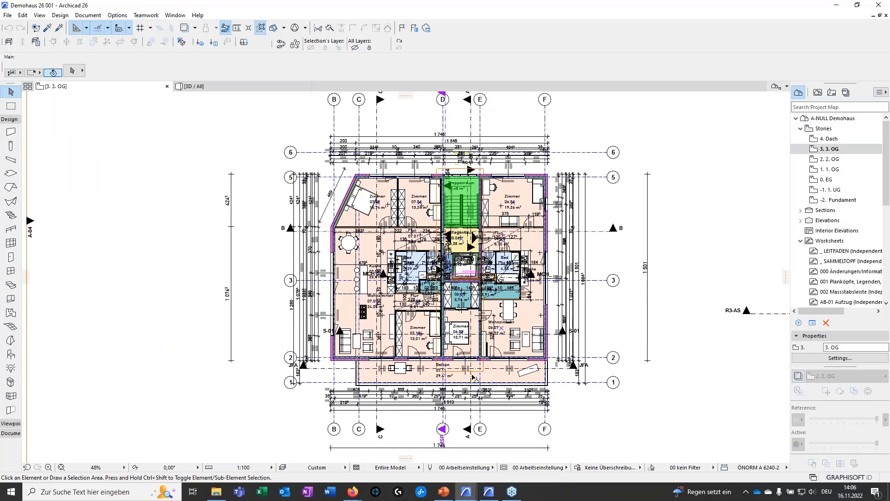
scroll(424, 346, up, 5)
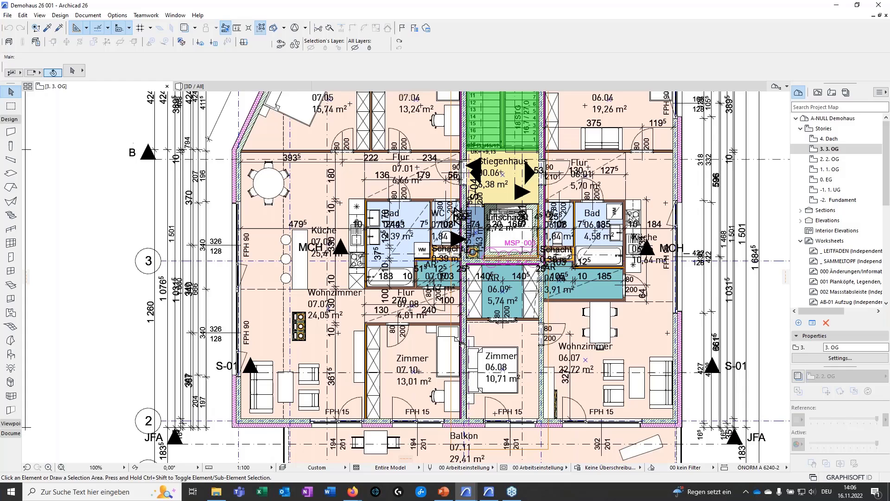
middle_drag(459, 343, 462, 365)
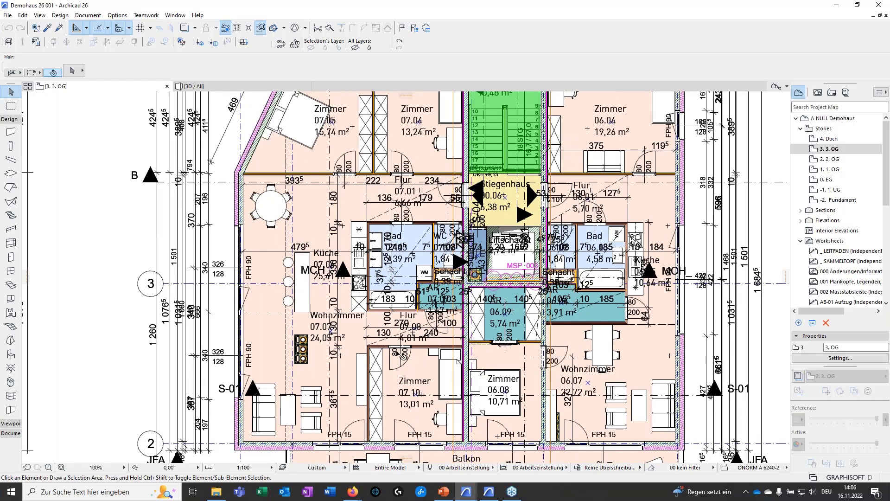
scroll(401, 351, down, 1)
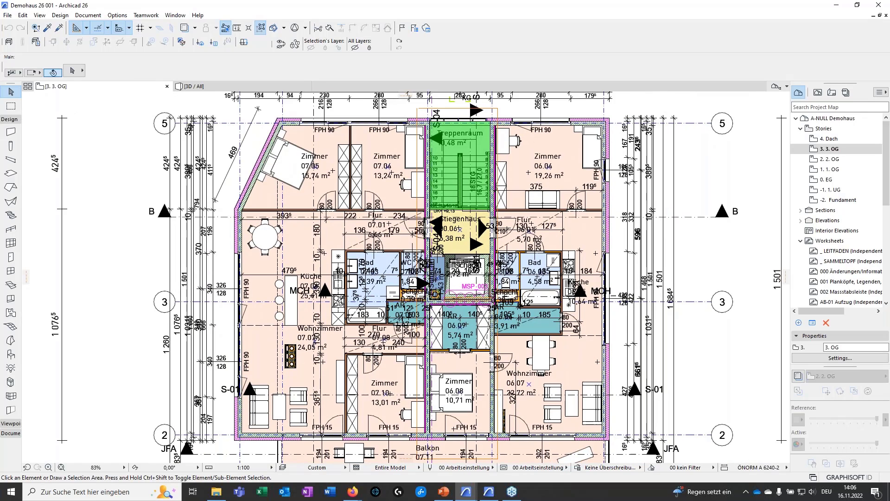
middle_drag(384, 392, 417, 382)
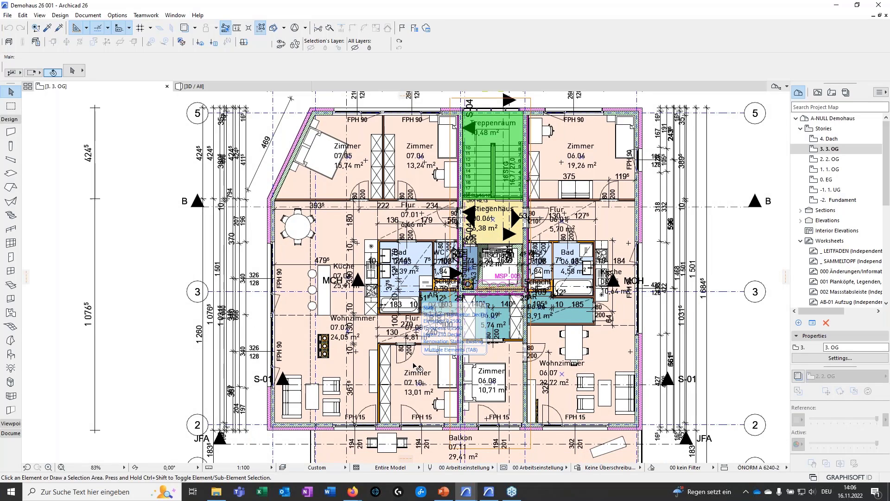
scroll(490, 384, down, 1)
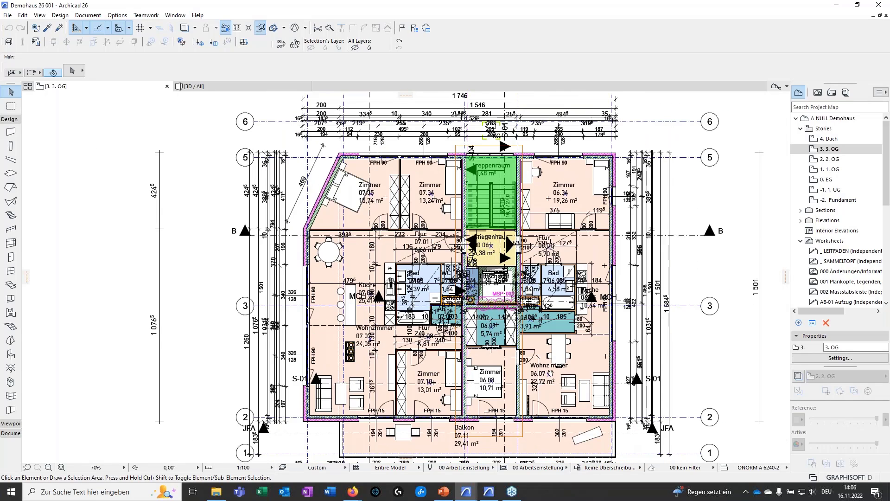
middle_drag(550, 371, 542, 354)
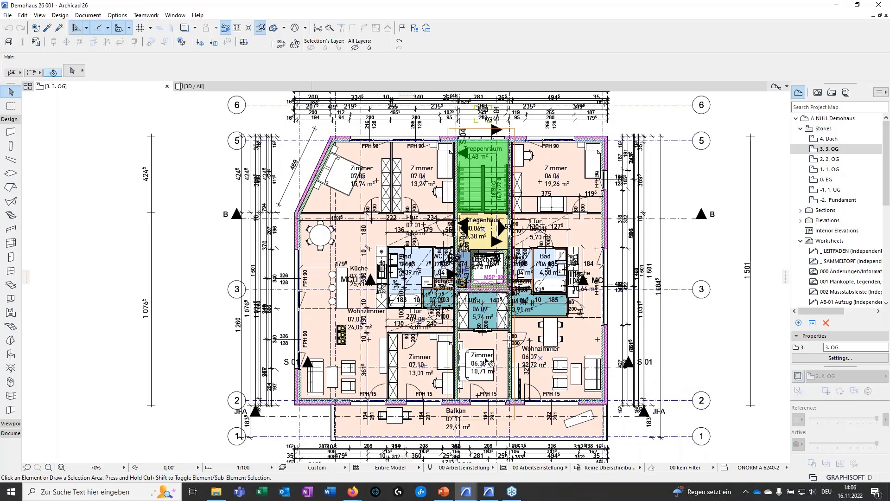
middle_drag(665, 369, 644, 365)
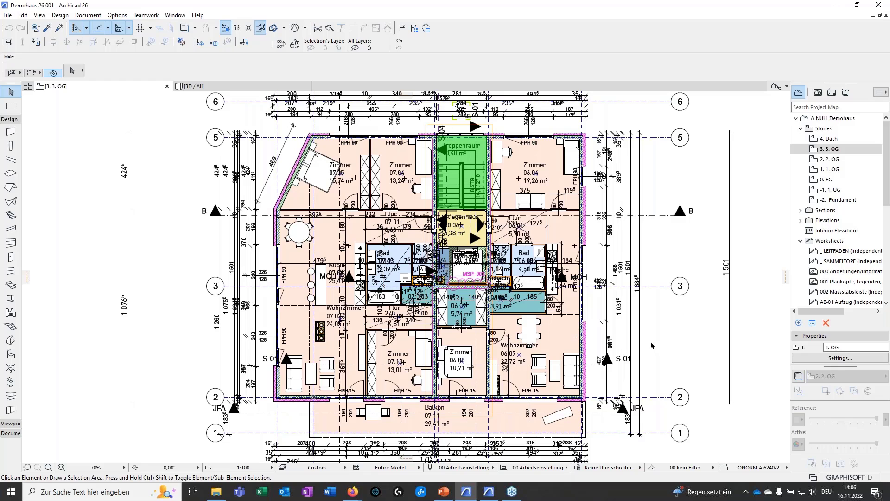
mouse_move(644, 327)
middle_down()
mouse_move(654, 383)
mouse_move(669, 355)
mouse_move(648, 363)
mouse_move(644, 313)
mouse_move(633, 337)
middle_up()
middle_drag(496, 366, 498, 367)
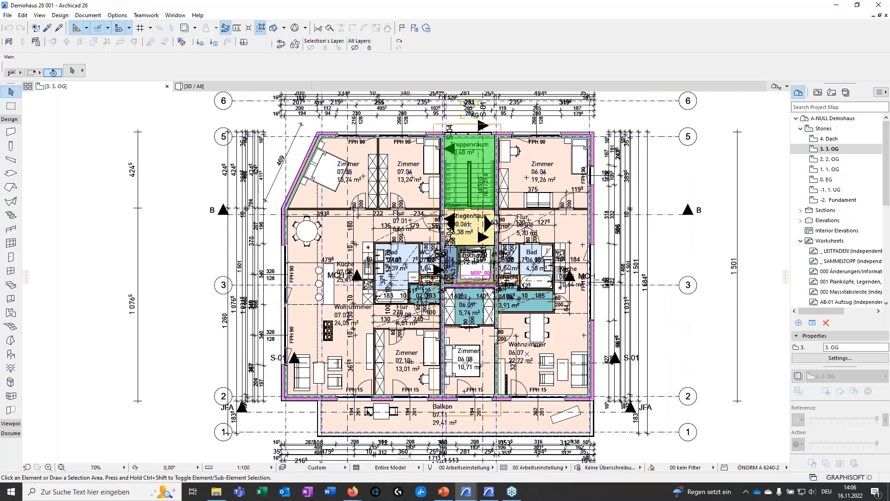
Apply the layer combination 56 TWP info to the 3. OG floor plan
click(315, 467)
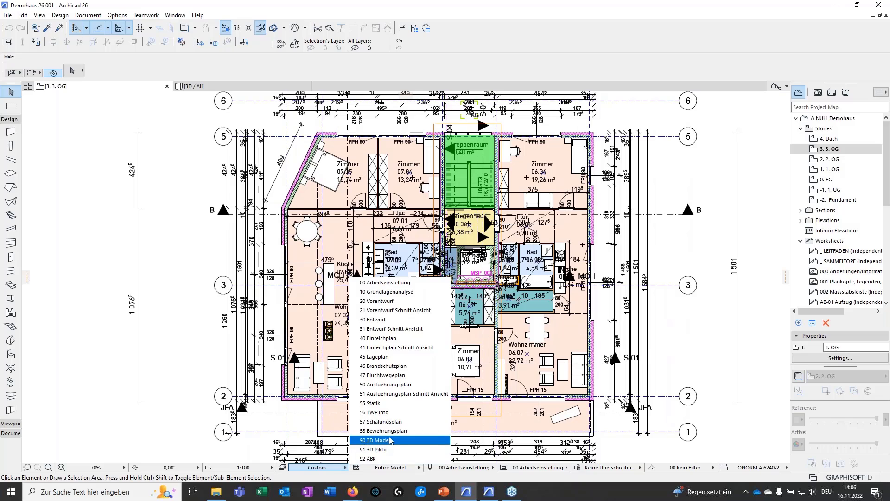
click(396, 412)
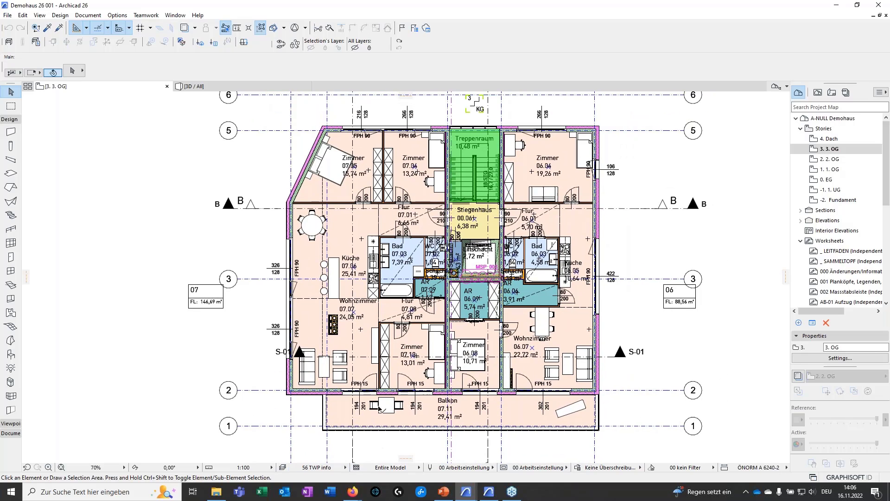
middle_drag(383, 294, 376, 317)
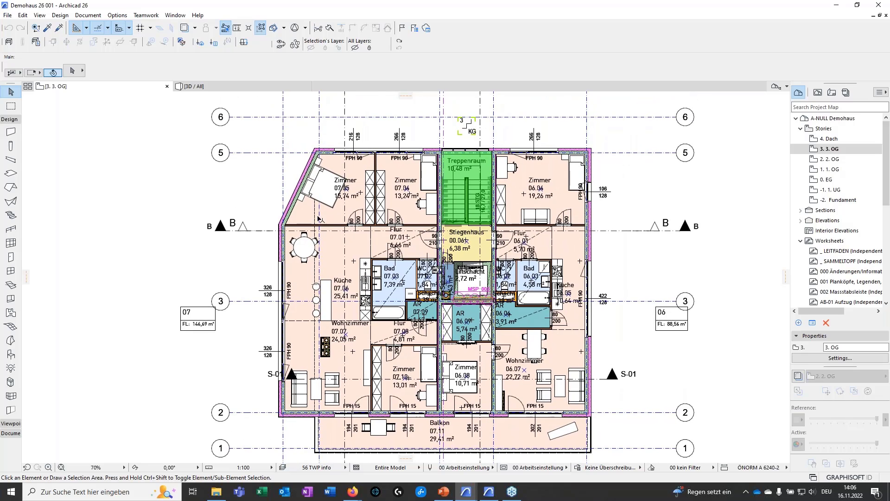
Hide the furniture layer, using the round dining table in the kitchen zone 07.06 as the reference element
scroll(307, 237, up, 6)
click(311, 229)
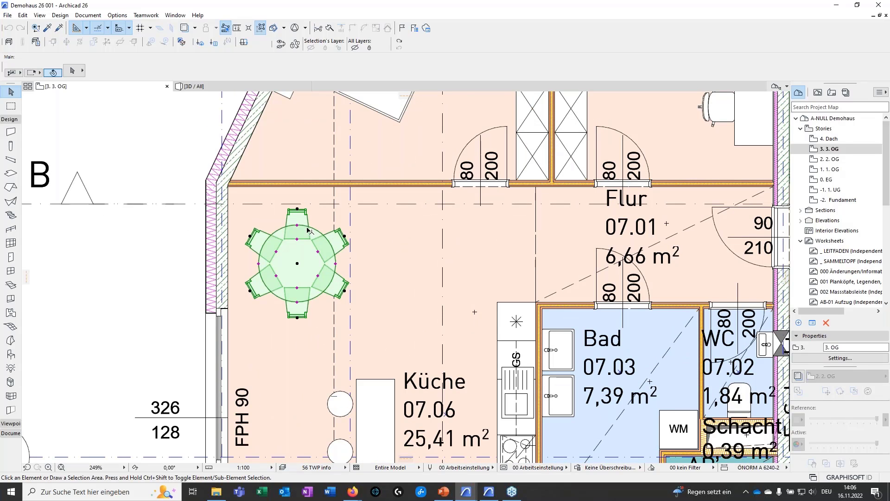
click(310, 47)
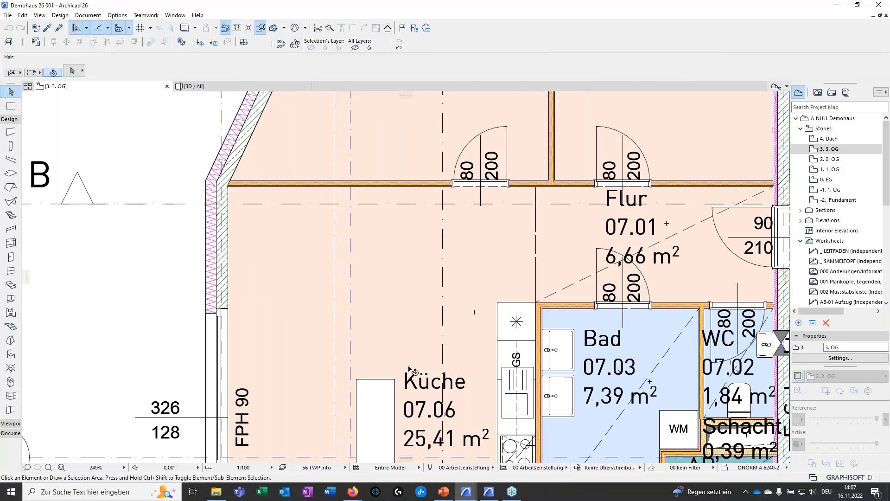
middle_drag(440, 364, 351, 242)
scroll(350, 242, down, 3)
middle_drag(363, 355, 402, 402)
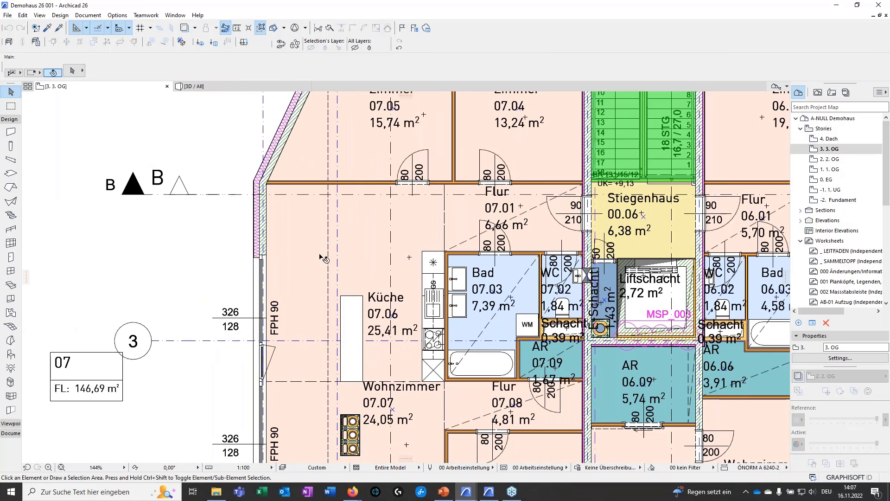
key(ctrl+a)
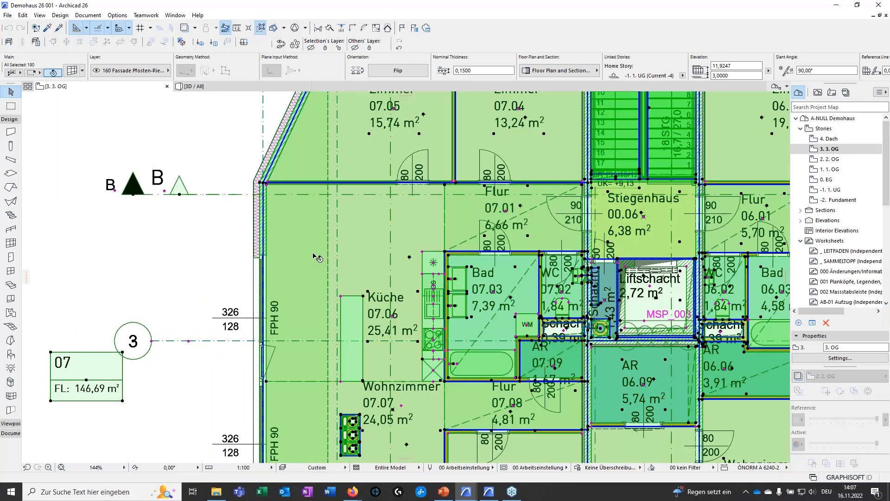
key(Escape)
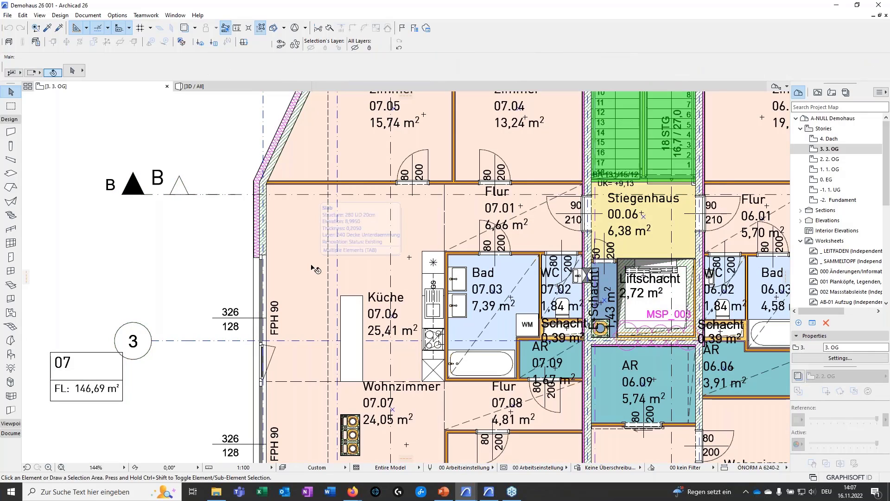
key(ctrl+a)
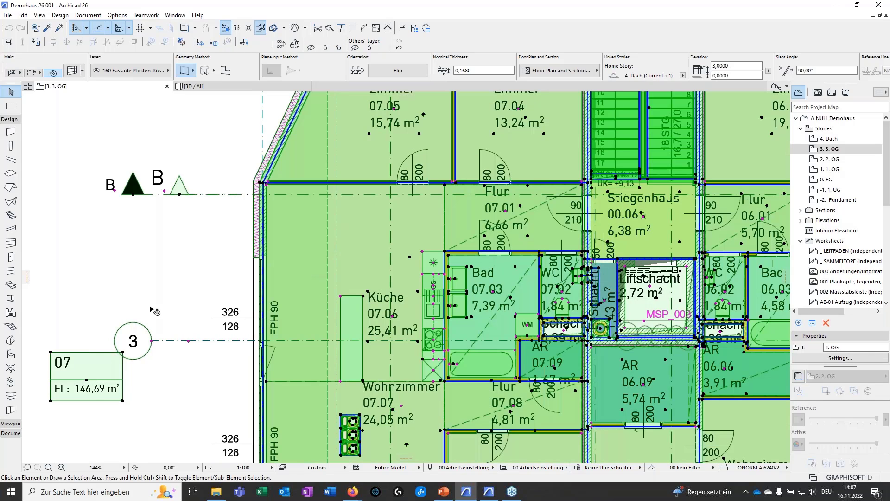
key(Escape)
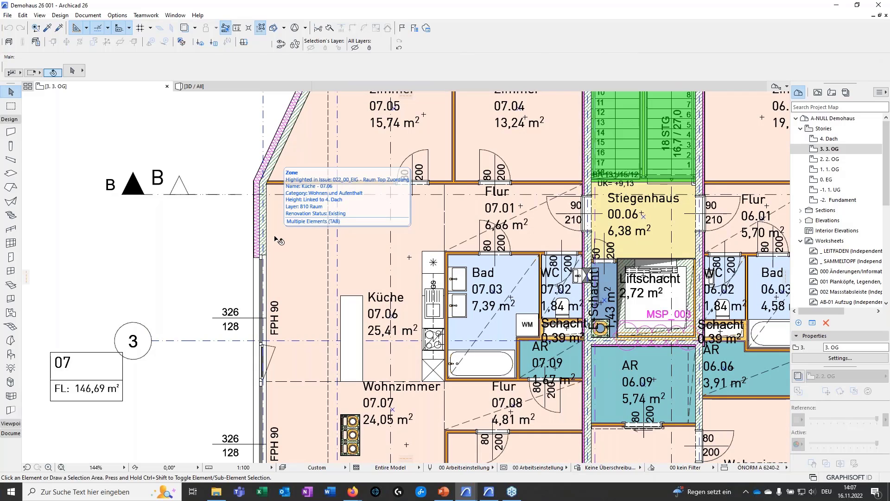
Hide the 810 Raum layer on the floor plan, using the Küche 07.06 zone as the reference element
click(278, 241)
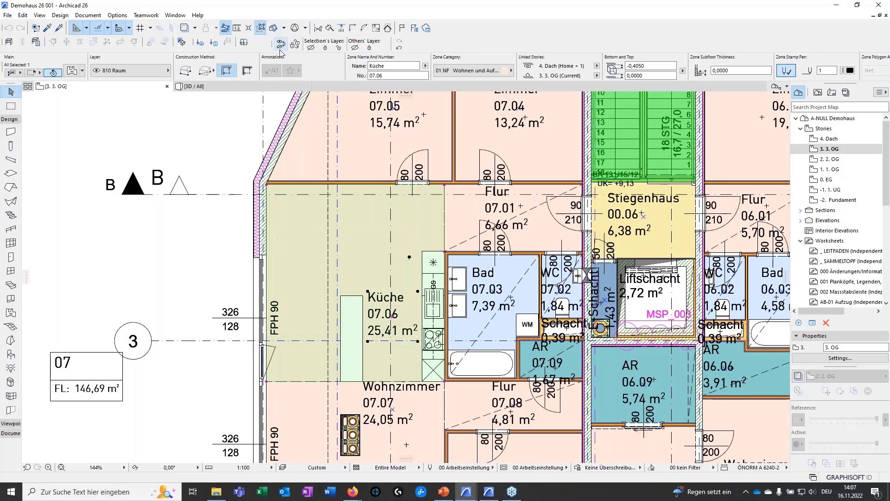
click(311, 48)
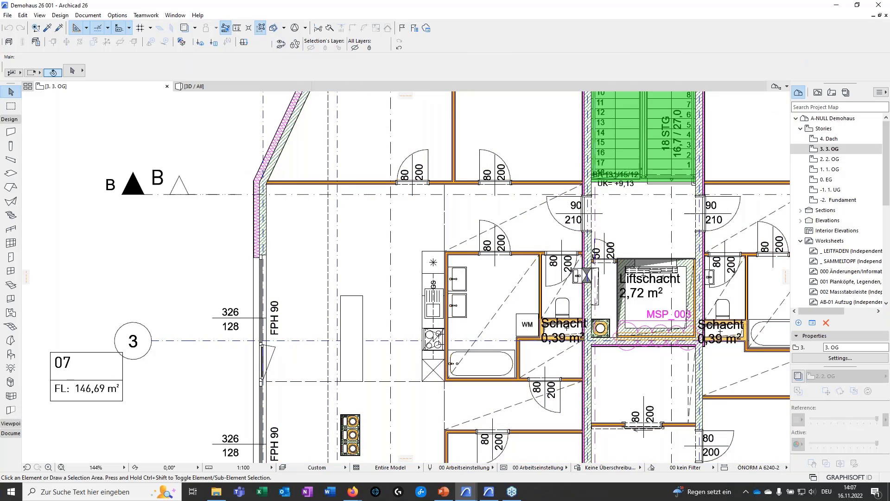
scroll(190, 244, down, 2)
scroll(190, 244, down, 2)
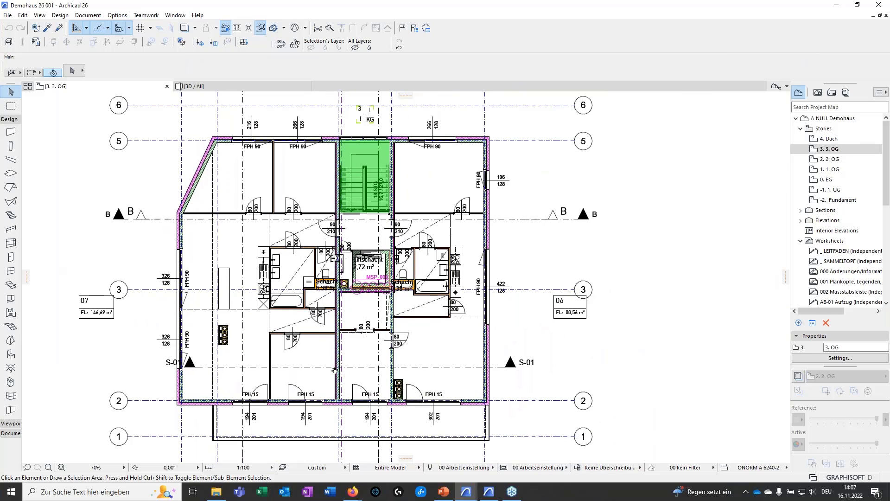
middle_drag(334, 370, 397, 373)
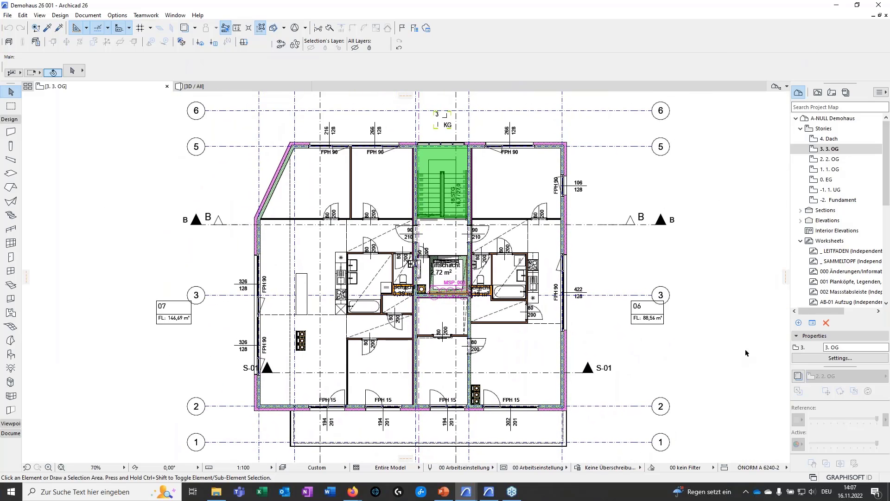
Show the 2. OG story as a trace reference beneath the 3. OG plan and compare their wall positions
right_click(808, 160)
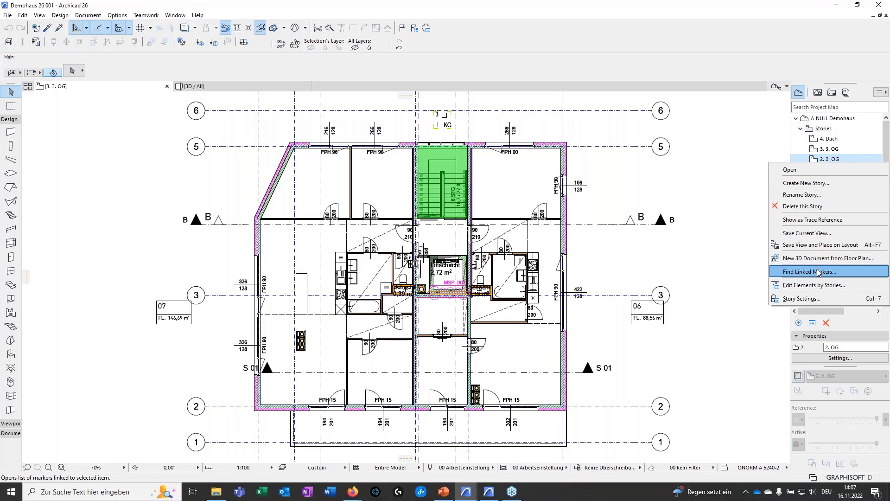
click(812, 220)
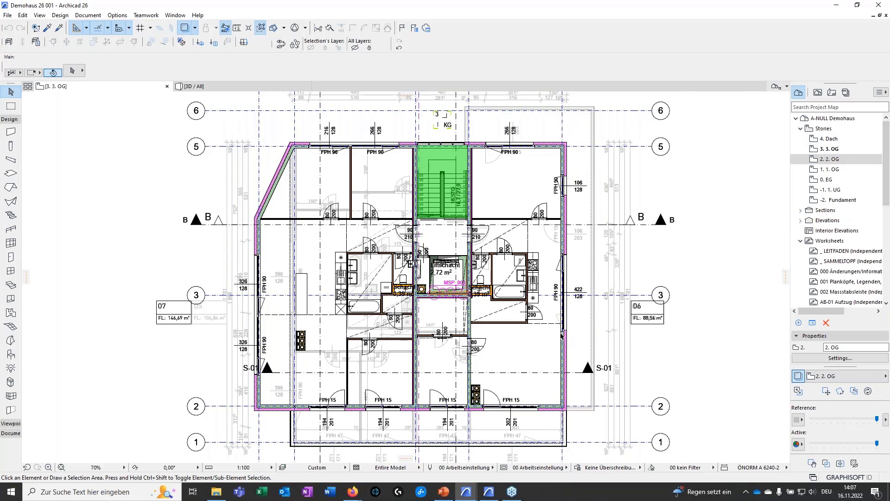
scroll(381, 159, up, 5)
middle_drag(401, 188, 400, 253)
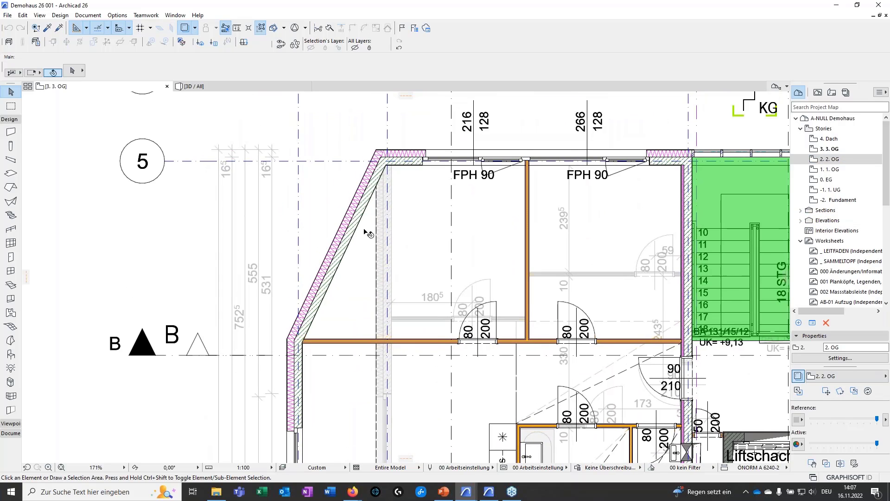
scroll(365, 231, down, 4)
middle_drag(472, 279, 438, 265)
scroll(432, 252, down, 1)
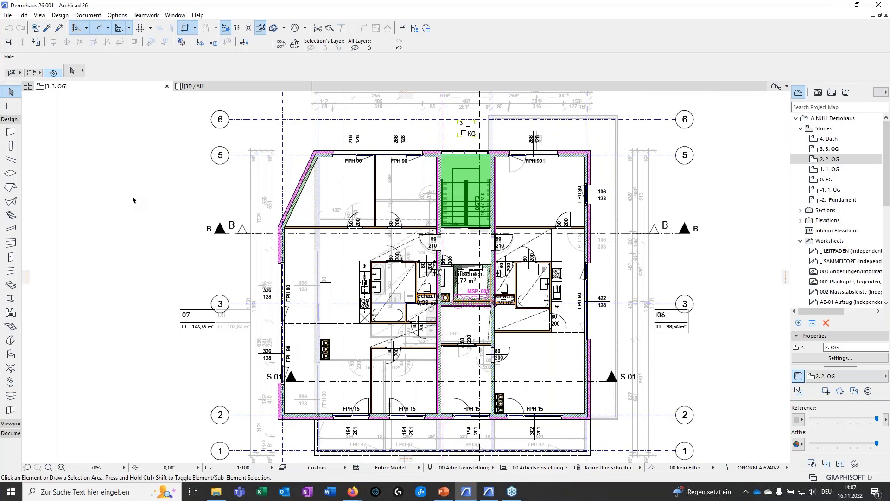
Switch to the 3D model and cut the building open with a vertical and a horizontal cutting plane to expose the interiors
click(215, 87)
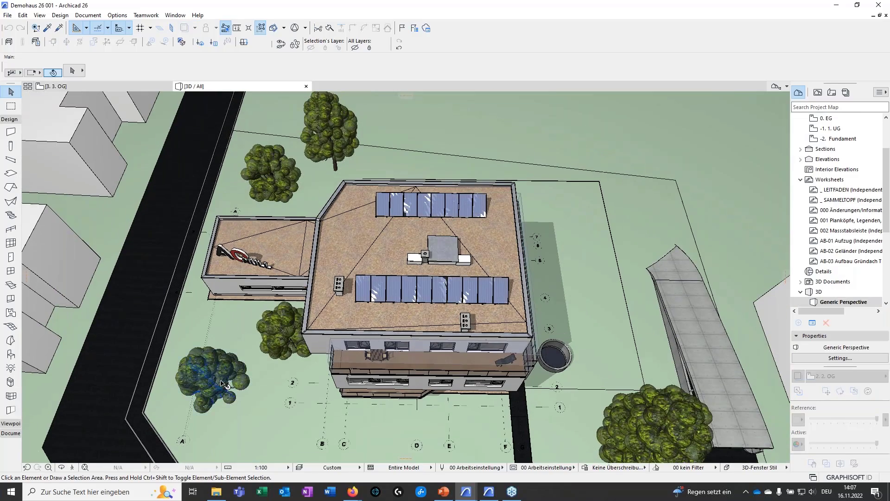
shift+middle_drag(222, 383, 462, 229)
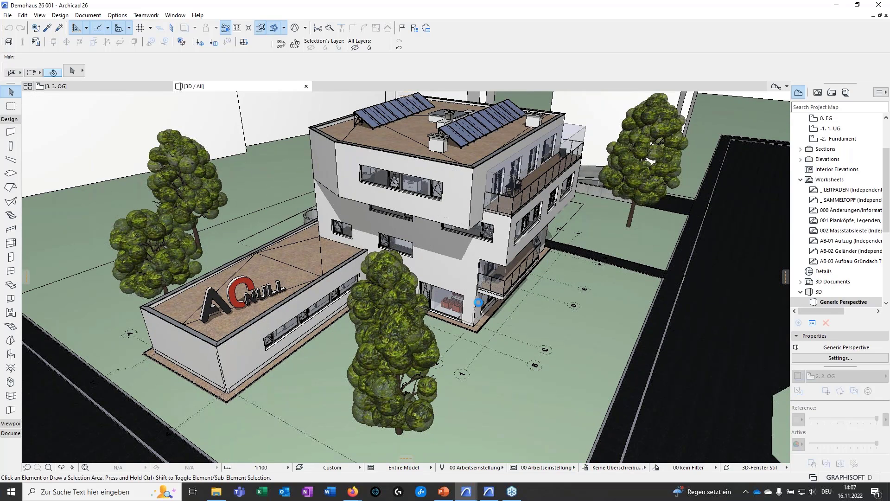
shift+middle_drag(478, 302, 107, 227)
shift+middle_drag(742, 315, 589, 303)
scroll(596, 358, up, 3)
scroll(595, 358, up, 1)
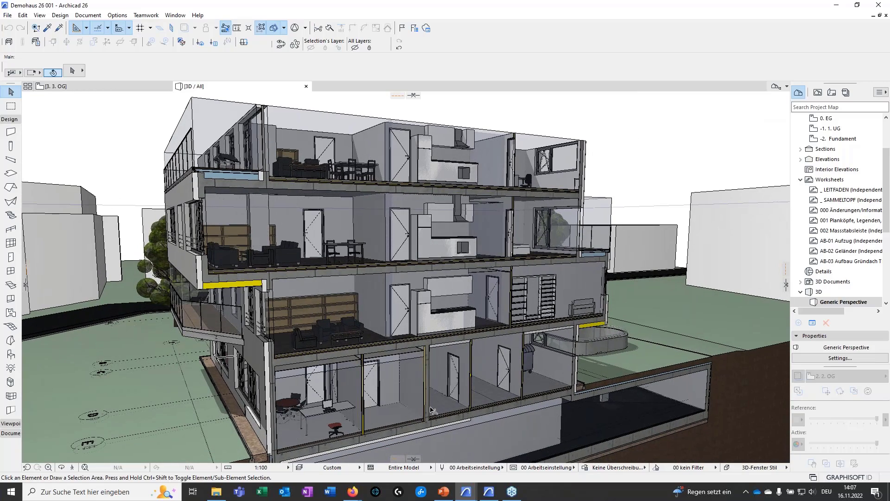
Examine the cut-open stories in section, including slabs, walls and shafts, and the top story's layout from above
middle_drag(443, 416, 469, 394)
scroll(536, 273, up, 2)
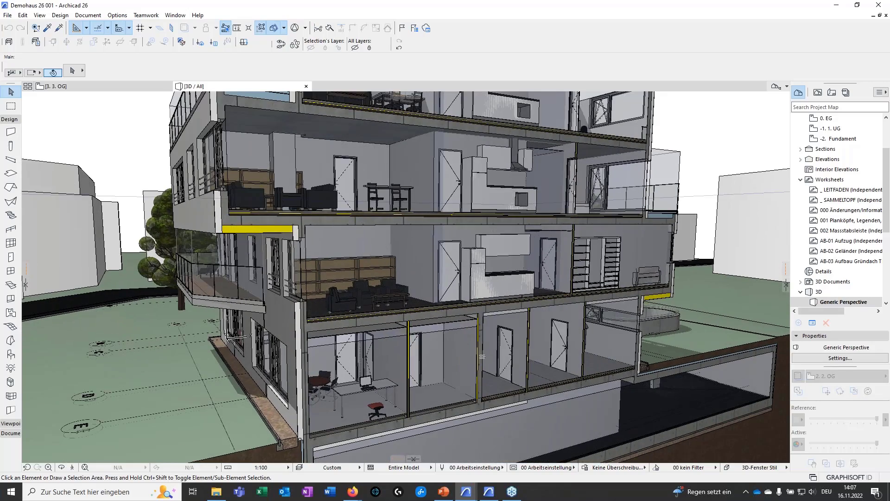
middle_drag(482, 357, 448, 400)
scroll(418, 334, up, 3)
middle_drag(358, 304, 329, 253)
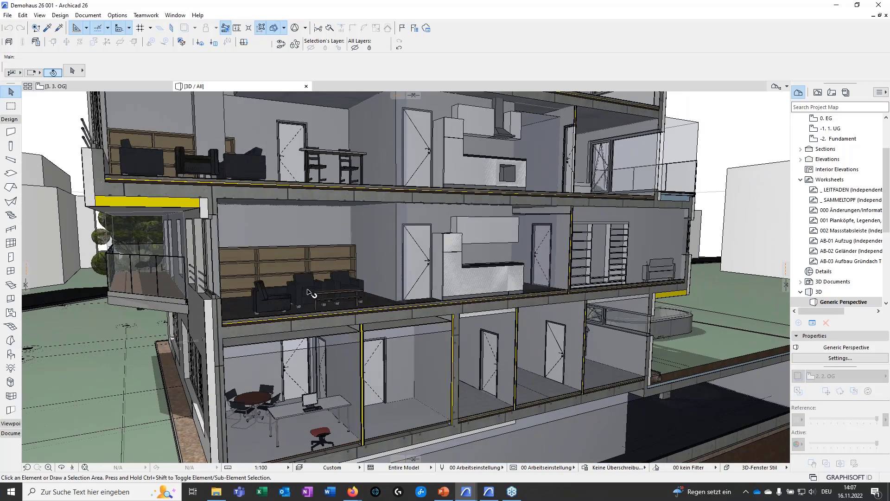
middle_drag(254, 256, 242, 297)
middle_drag(332, 313, 332, 358)
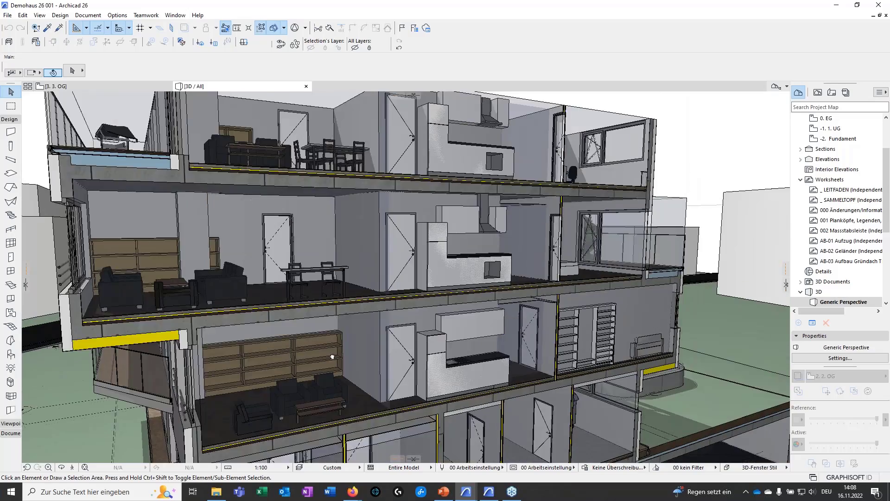
scroll(332, 358, down, 2)
shift+middle_drag(343, 297, 725, 362)
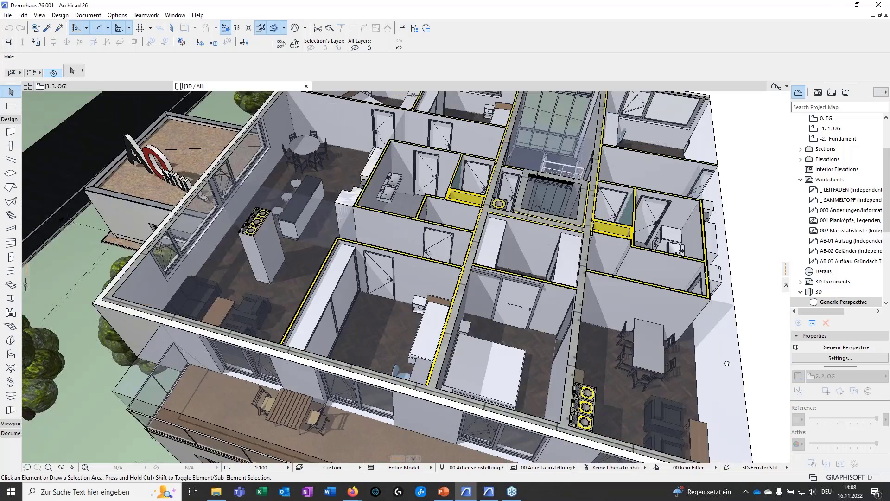
Turn off the 3D cutaway to restore the complete, uncut building with its surroundings
shift+middle_drag(445, 278, 388, 241)
scroll(388, 241, down, 10)
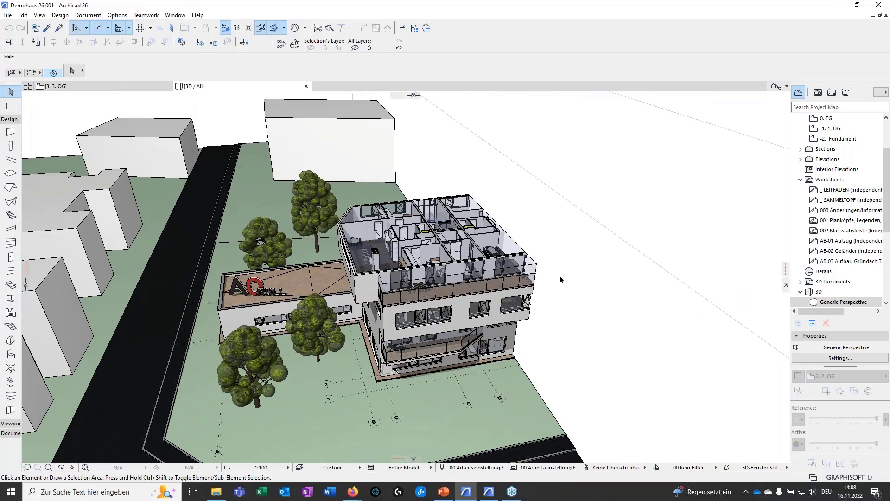
shift+middle_drag(560, 277, 614, 253)
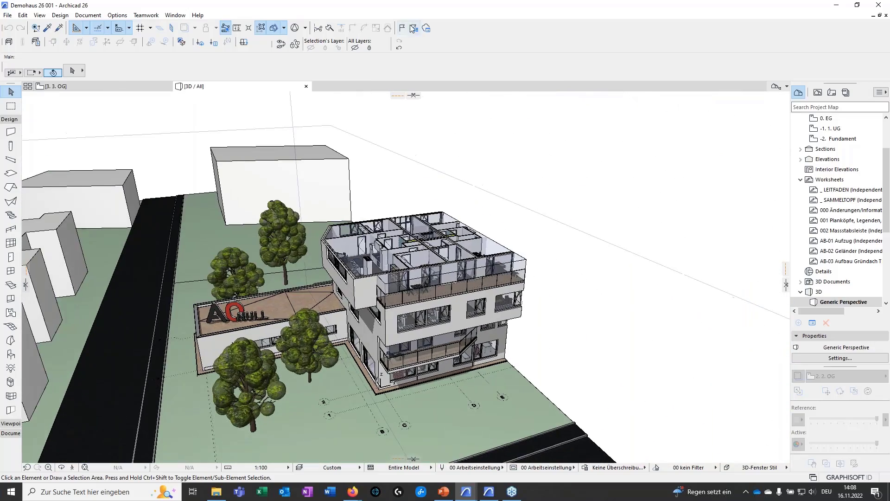
click(293, 31)
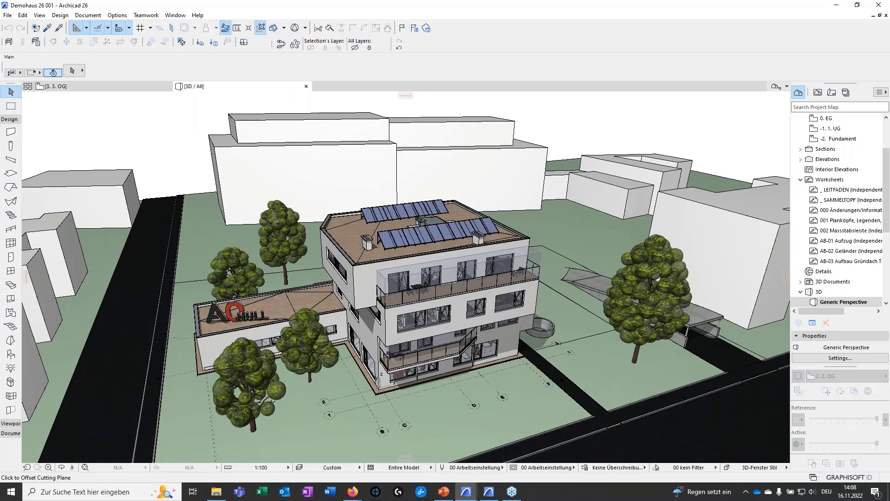
Set the 3D model's partial structure display to Core of Load-Bearing Elements Only
scroll(409, 337, up, 3)
shift+middle_drag(409, 337, 494, 339)
click(403, 467)
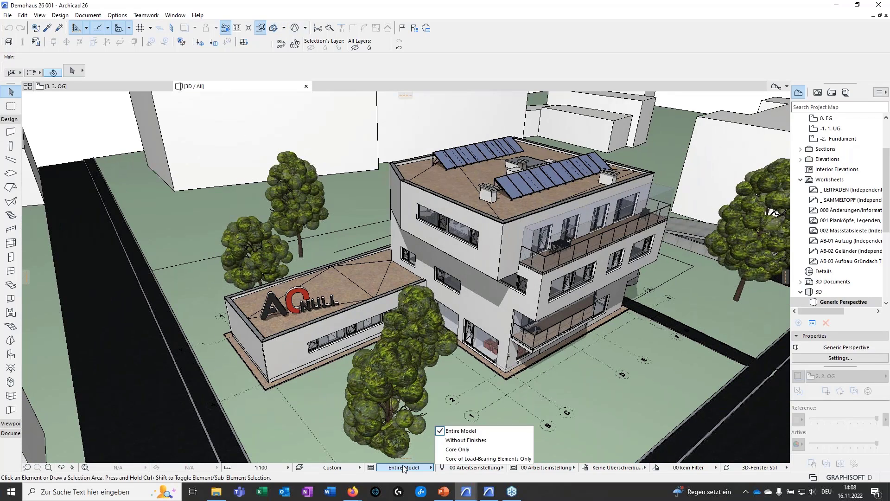
click(474, 459)
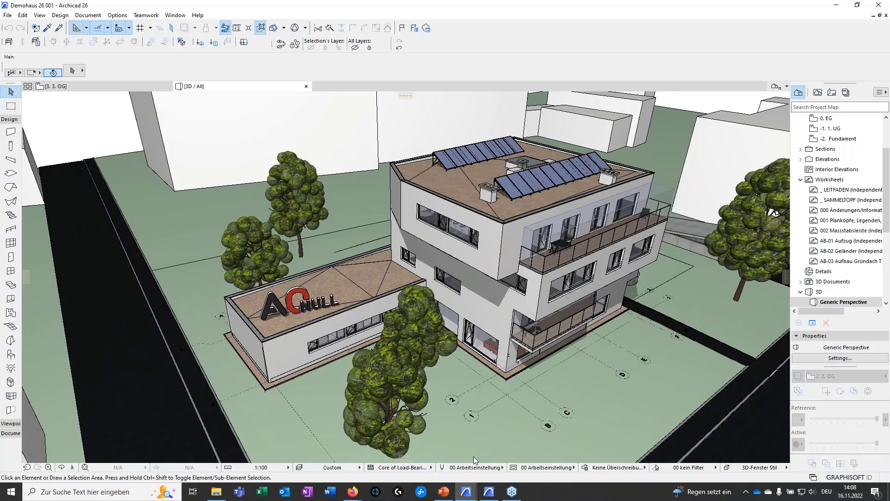
middle_drag(590, 398, 421, 335)
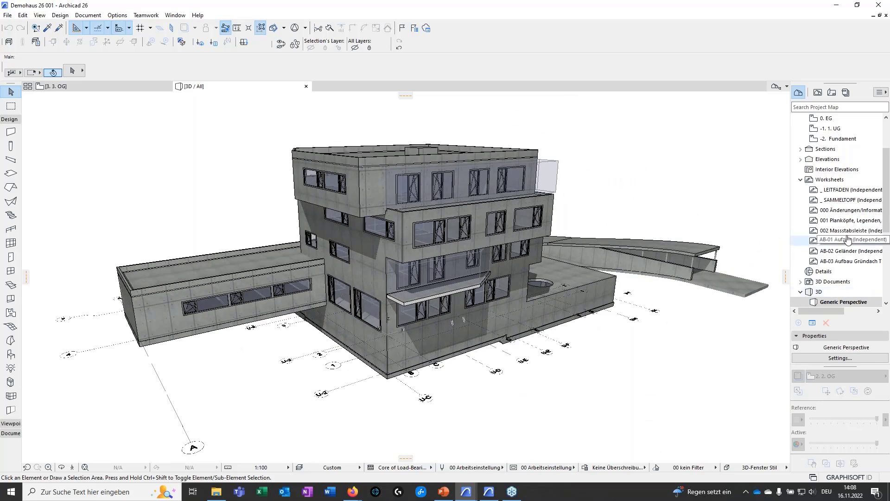
Filter windows, doors and curtain walls out of the element types shown in 3D
scroll(844, 244, up, 1)
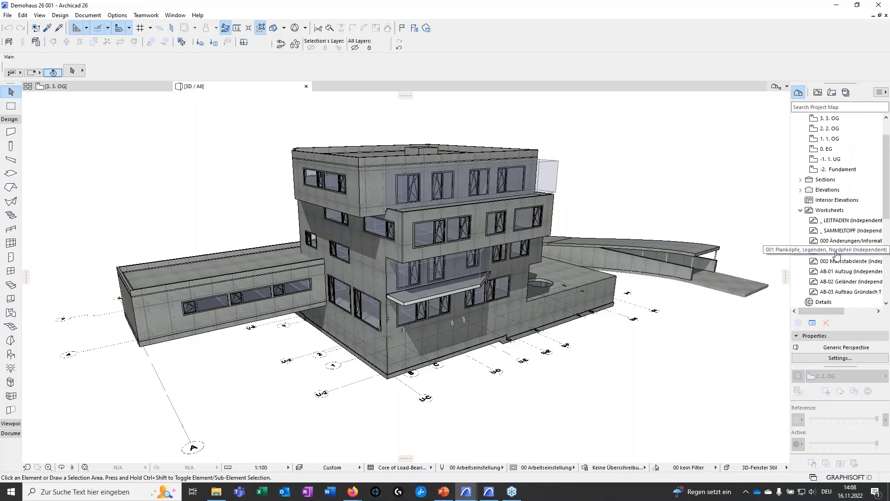
scroll(837, 255, down, 1)
right_click(828, 303)
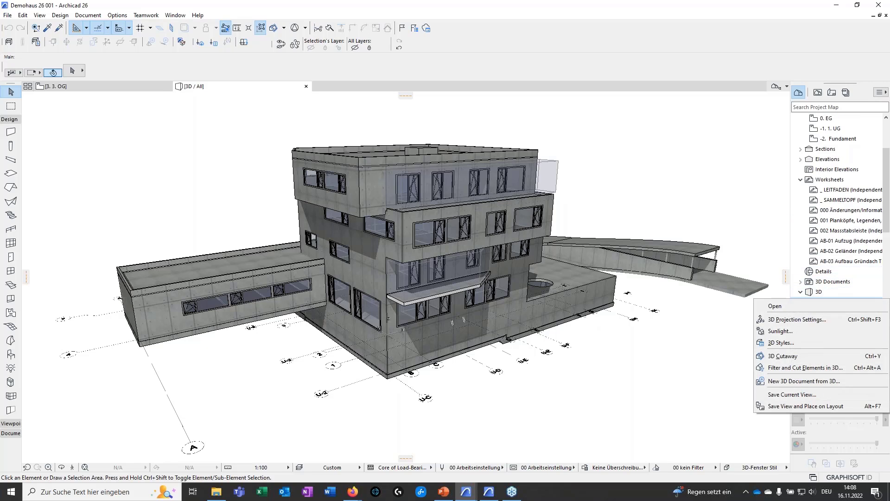
click(796, 369)
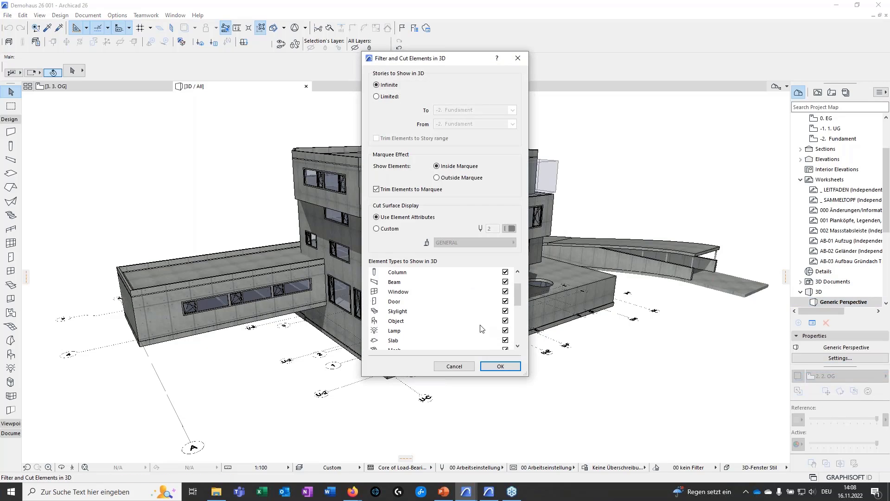
click(506, 292)
scroll(472, 327, down, 3)
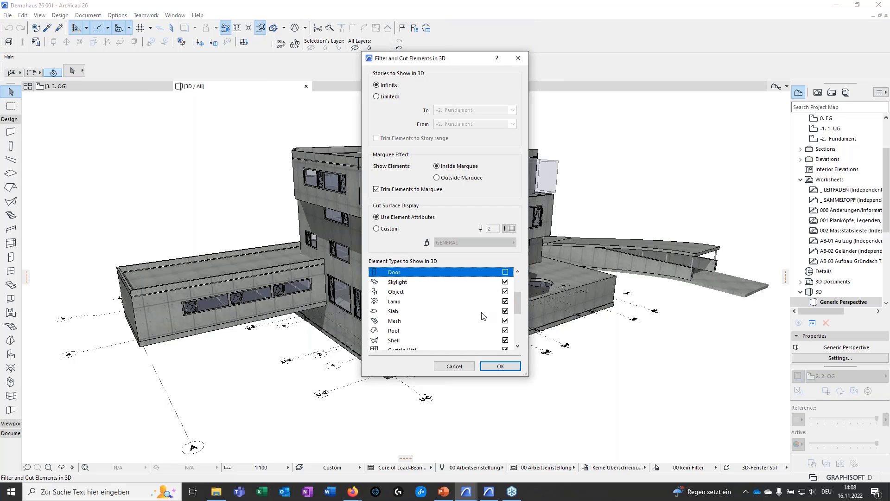
click(505, 320)
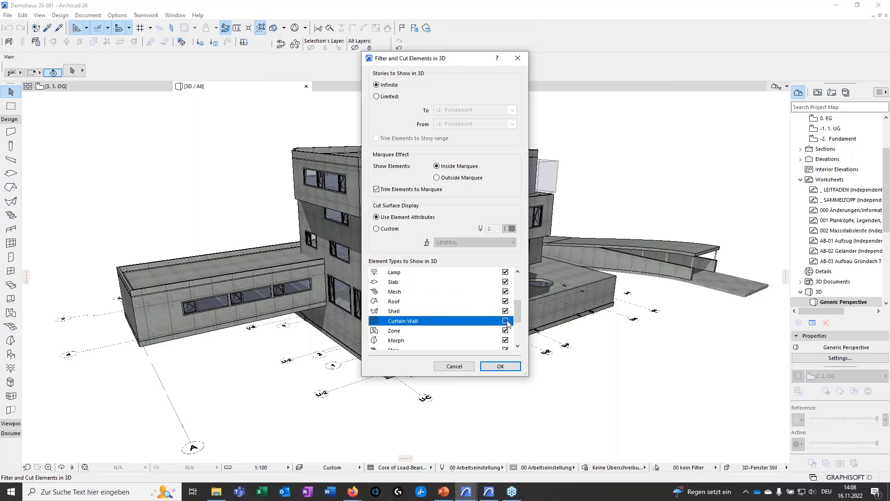
click(499, 369)
Examine the empty window openings and the visible interior structure on the load-bearing model's facades
shift+middle_drag(402, 395, 563, 306)
scroll(562, 328, up, 5)
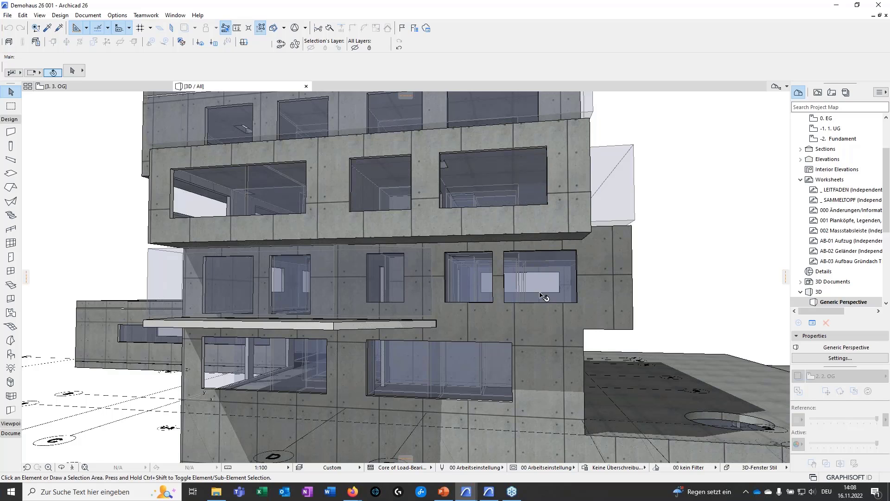
scroll(543, 297, up, 6)
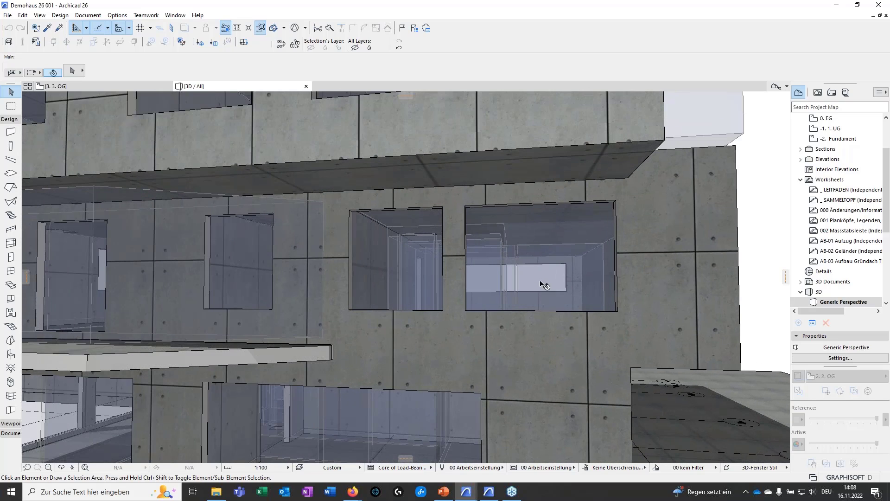
scroll(543, 285, down, 8)
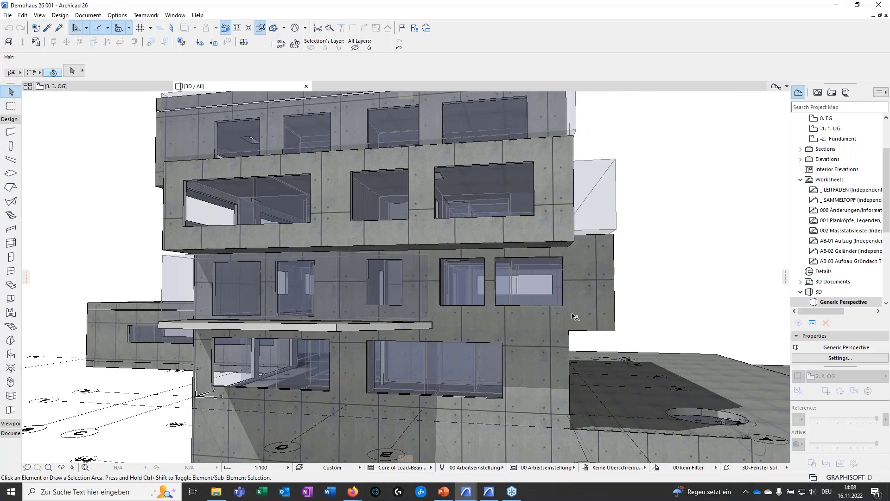
shift+middle_drag(572, 314, 410, 320)
scroll(506, 294, up, 4)
middle_drag(510, 355, 414, 251)
scroll(457, 389, down, 4)
scroll(507, 223, up, 4)
shift+middle_drag(508, 222, 556, 285)
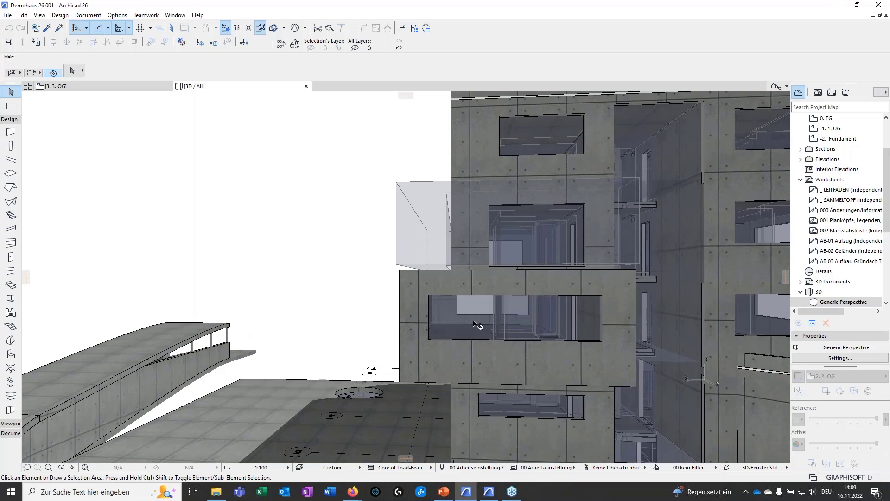
shift+middle_drag(475, 313, 472, 332)
scroll(471, 332, down, 4)
Examine the building's cantilevered upper stories and the stepped junction where the two projecting volumes meet
shift+middle_drag(635, 294, 507, 275)
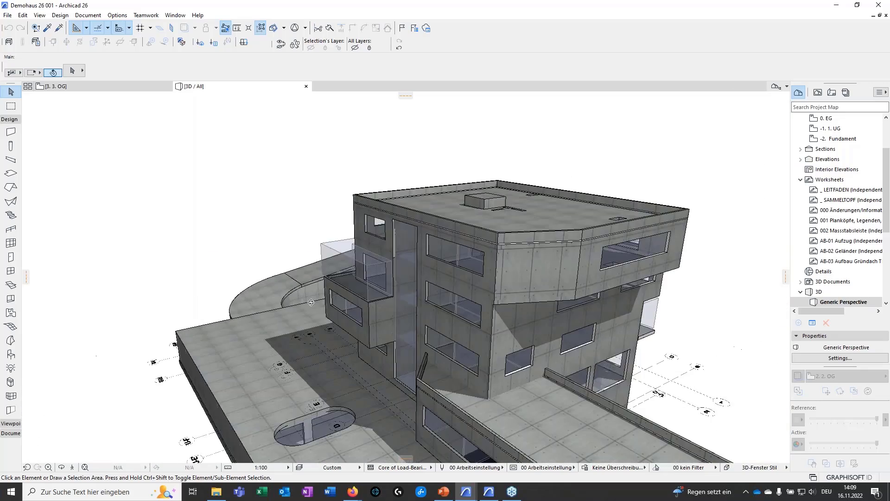
shift+middle_drag(281, 270, 227, 265)
scroll(477, 293, up, 6)
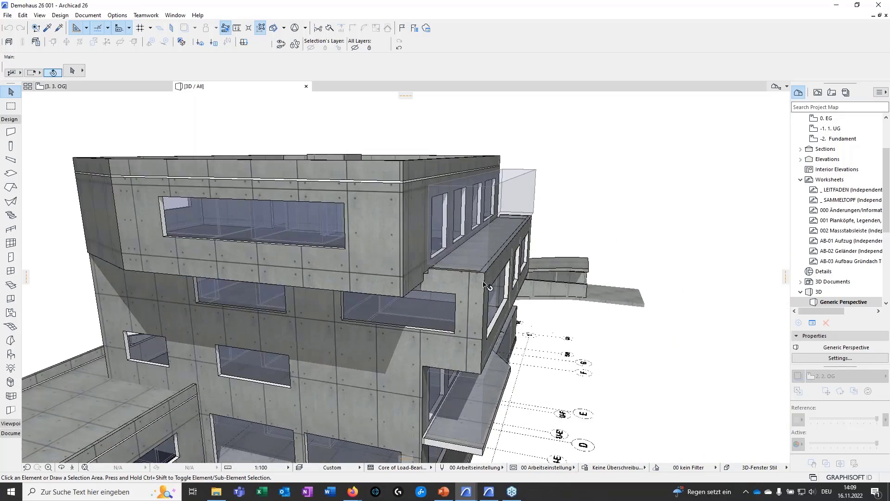
shift+middle_drag(477, 294, 321, 288)
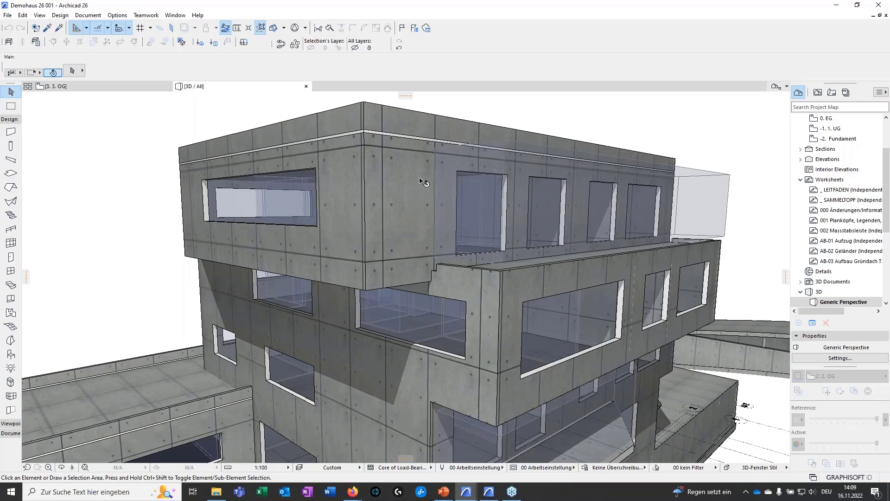
shift+middle_drag(412, 314, 378, 340)
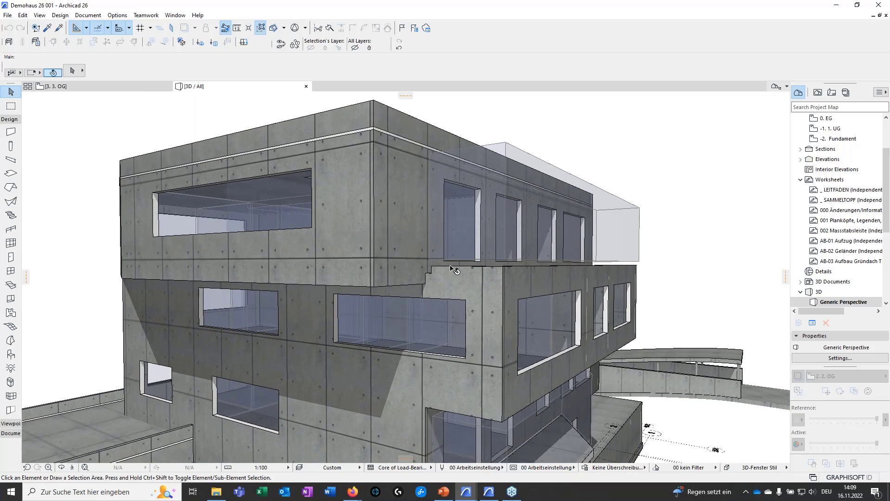
shift+middle_drag(438, 389, 468, 214)
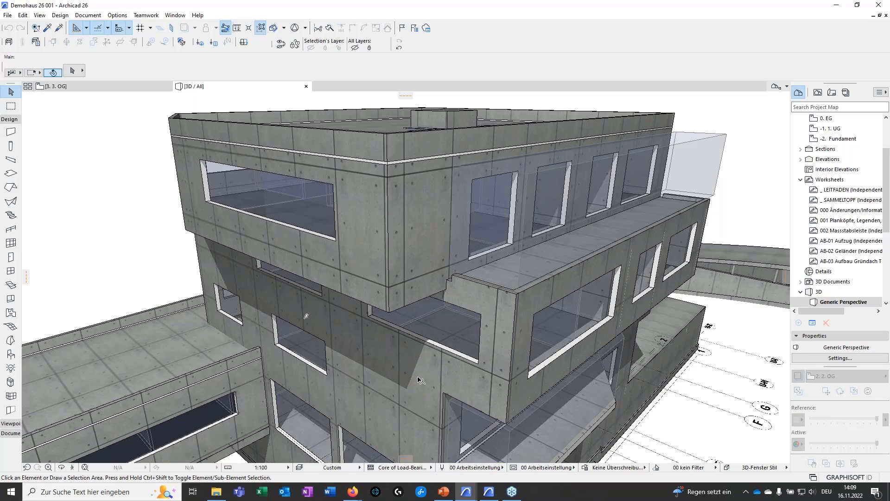
mouse_move(421, 381)
shift+middle_down()
mouse_move(396, 378)
mouse_move(444, 294)
mouse_move(416, 377)
shift+middle_up()
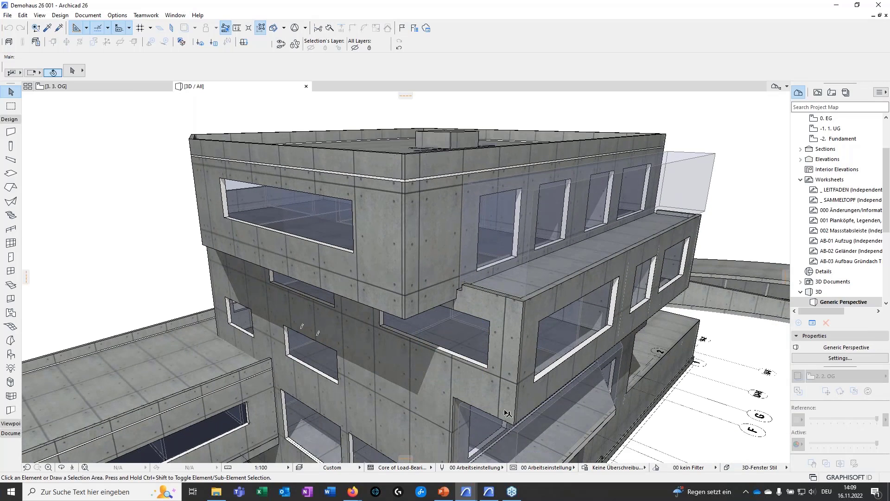
scroll(507, 413, down, 2)
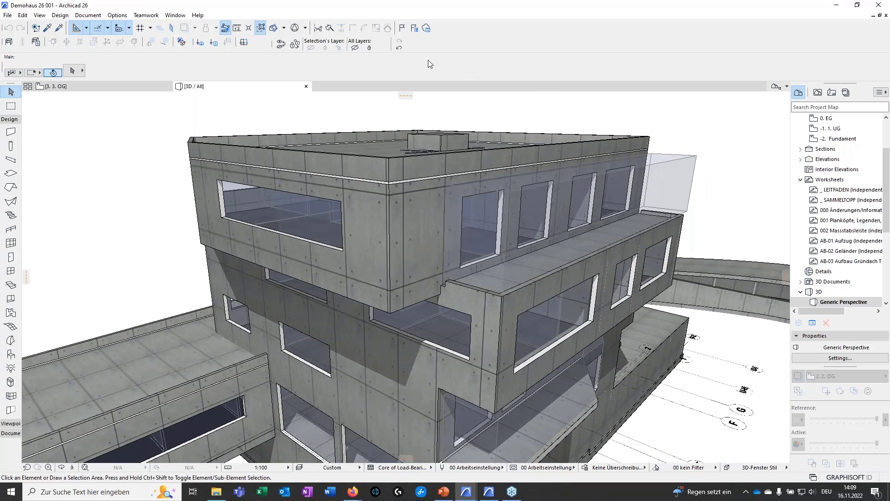
Create a new issue named 01 in the Issue Manager, checking its issue details along the way
click(402, 29)
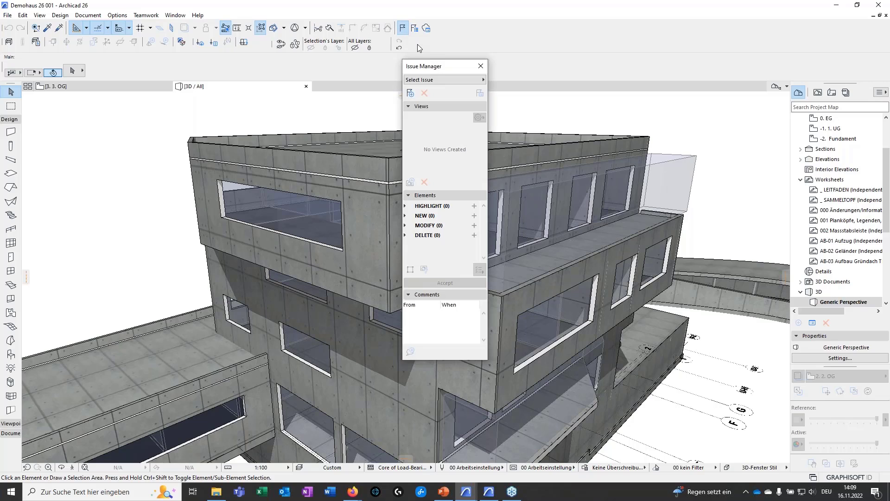
drag(443, 71, 713, 115)
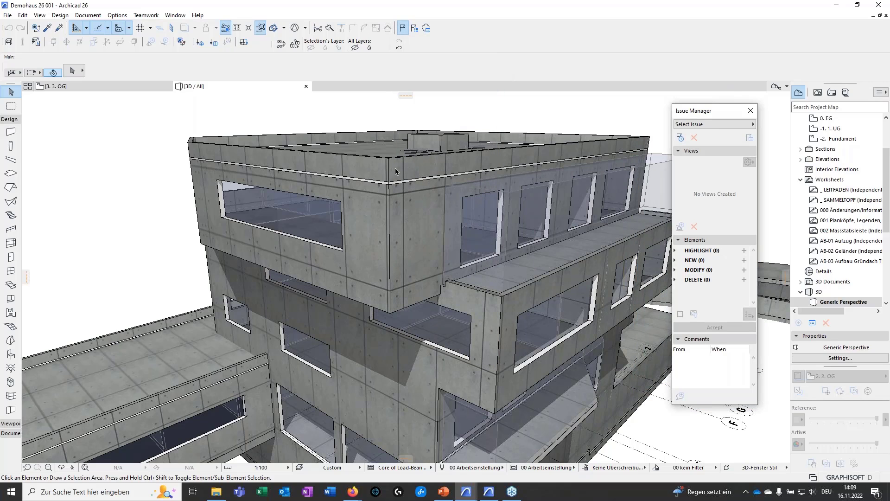
click(681, 137)
text(0)
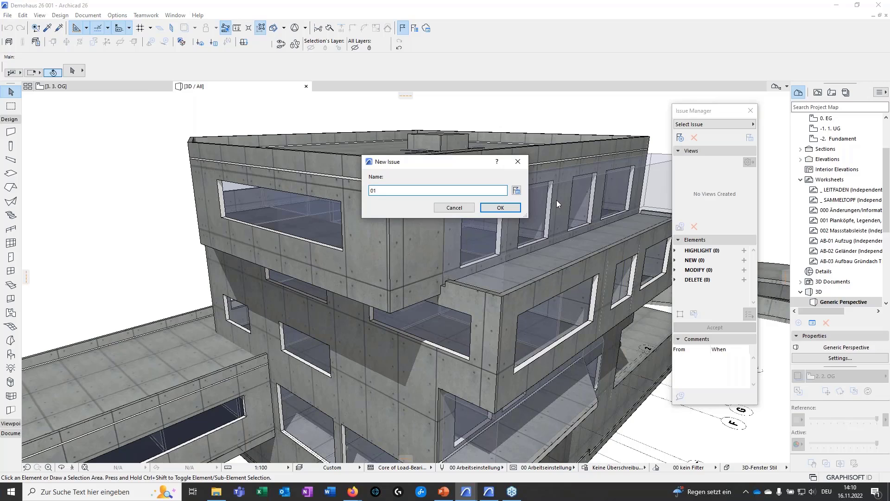
text(1)
click(494, 206)
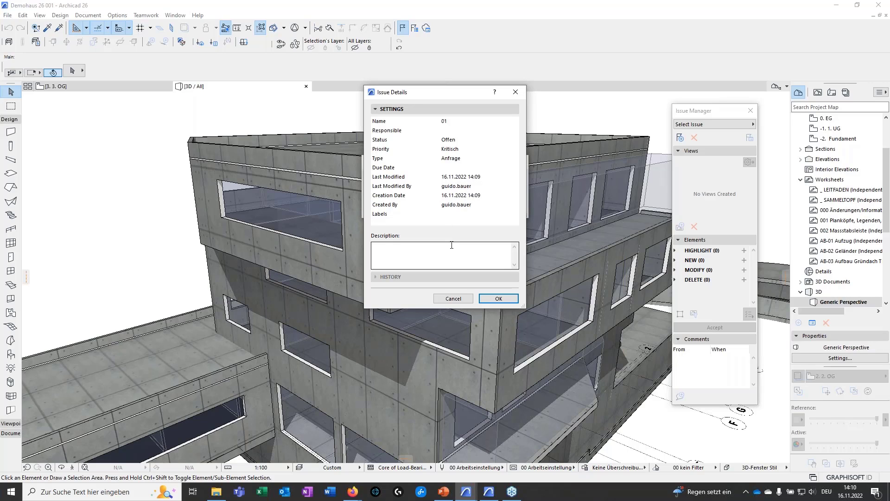
click(492, 299)
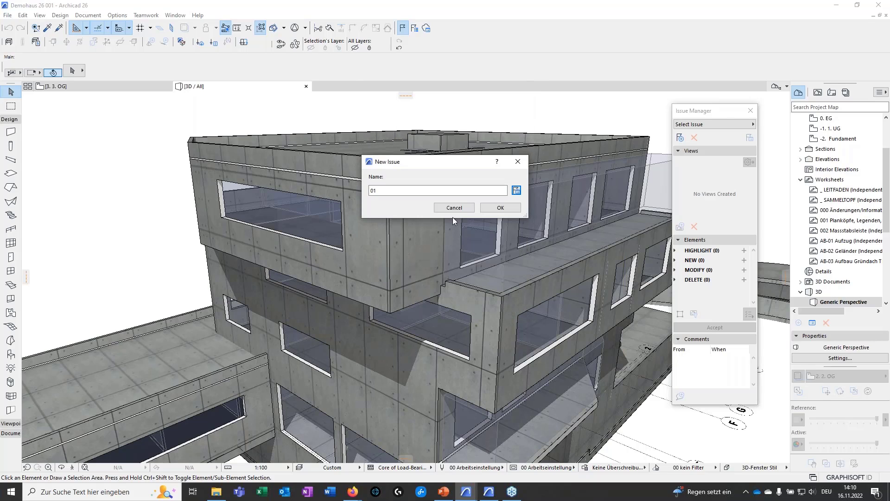
click(494, 207)
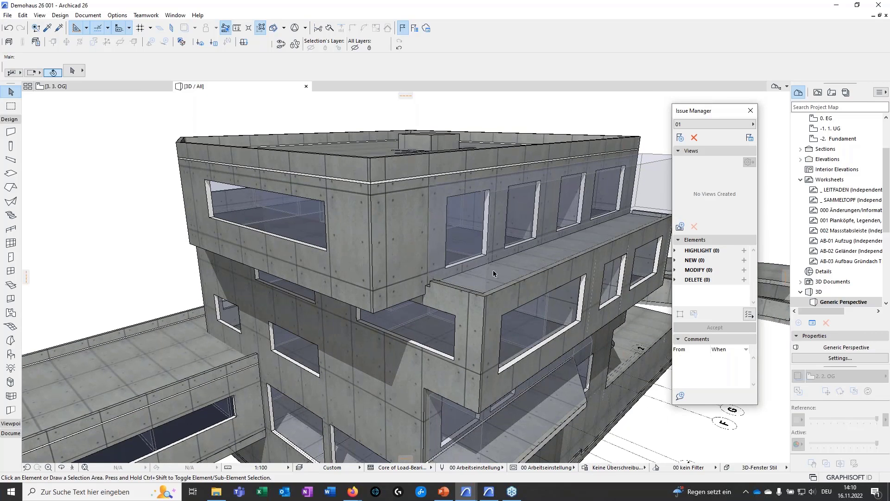
Attach the current 3D perspective to issue 01 as a view named V01
click(680, 226)
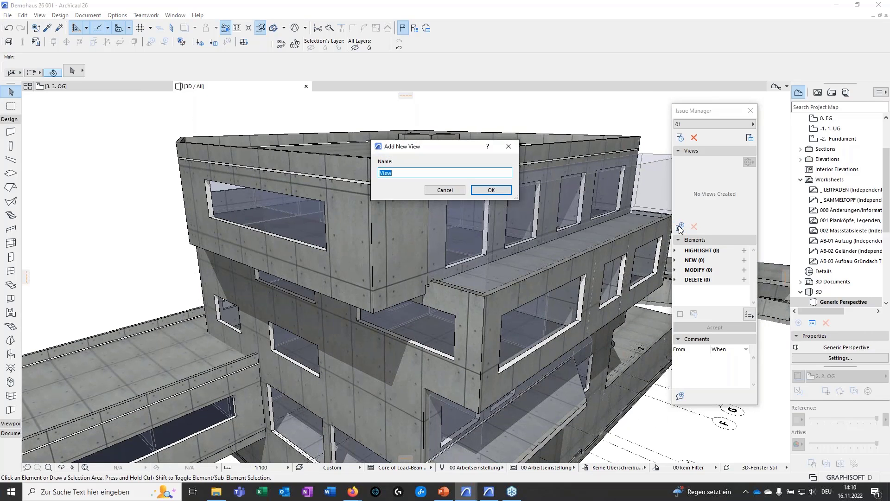
text(V01)
key(Return)
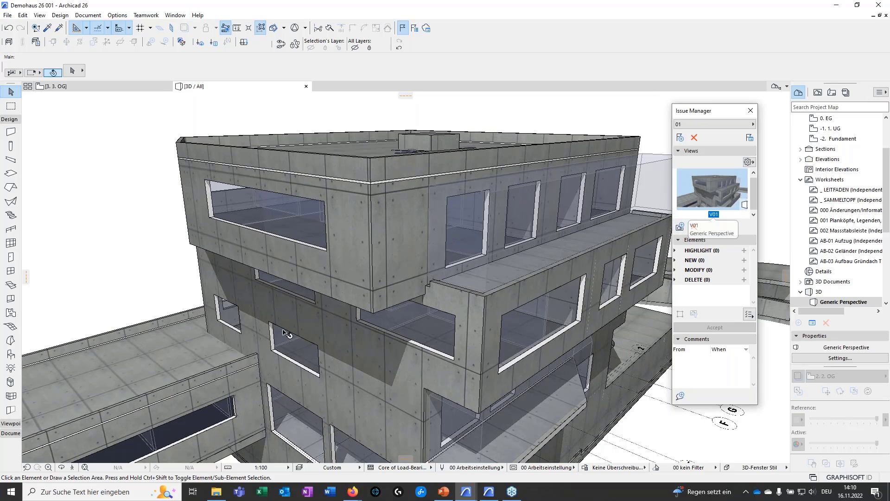
Mark up the V01 image in Paint with a red outline along the overhanging corners and a green vertical line, save it and return to Archicad
right_click(717, 189)
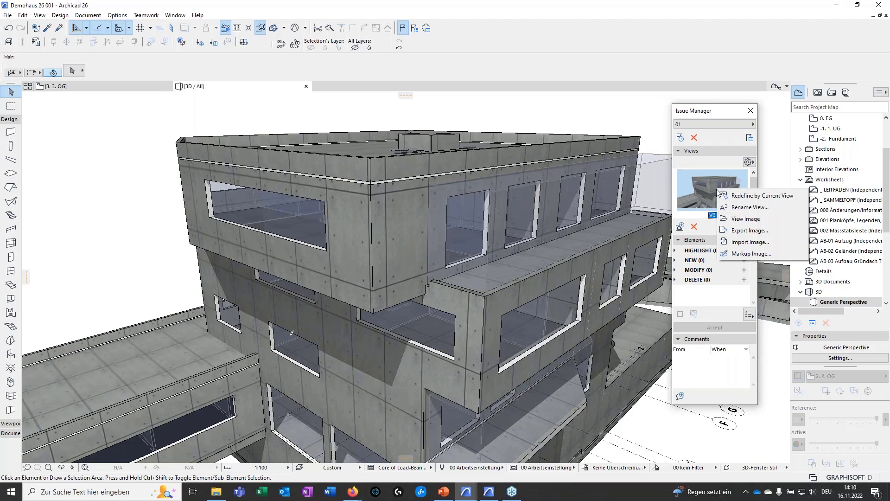
click(735, 254)
double_click(311, 13)
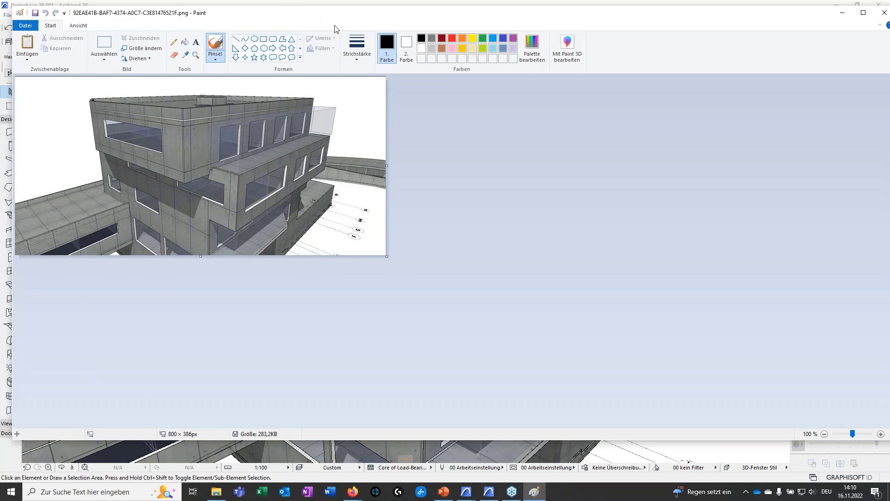
click(552, 68)
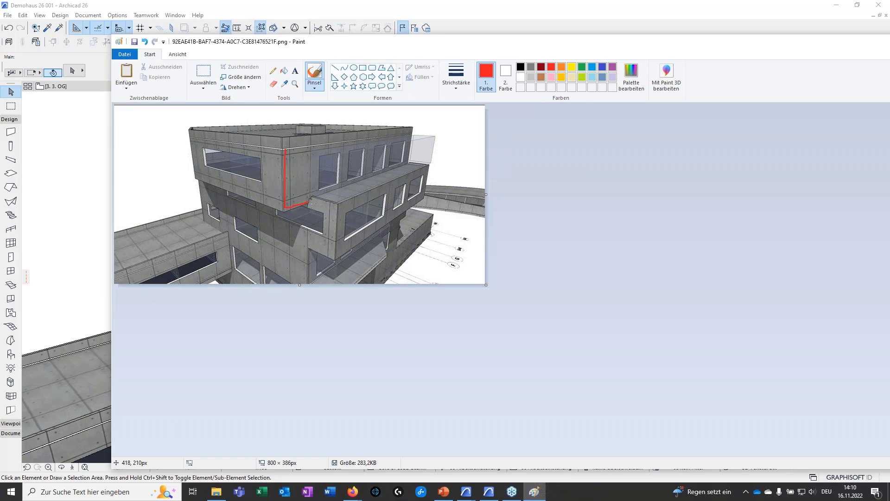
drag(328, 246, 301, 241)
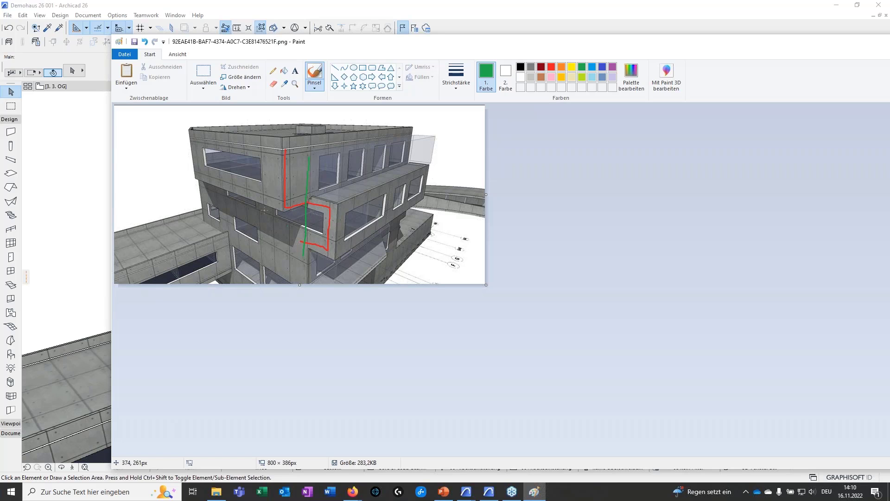
click(134, 42)
drag(845, 46, 753, 72)
click(885, 68)
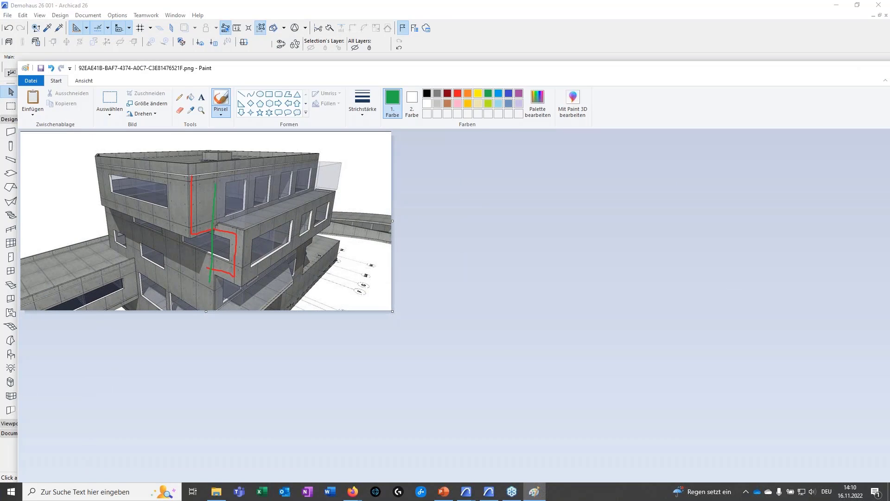
middle_drag(447, 304, 444, 264)
scroll(444, 264, down, 1)
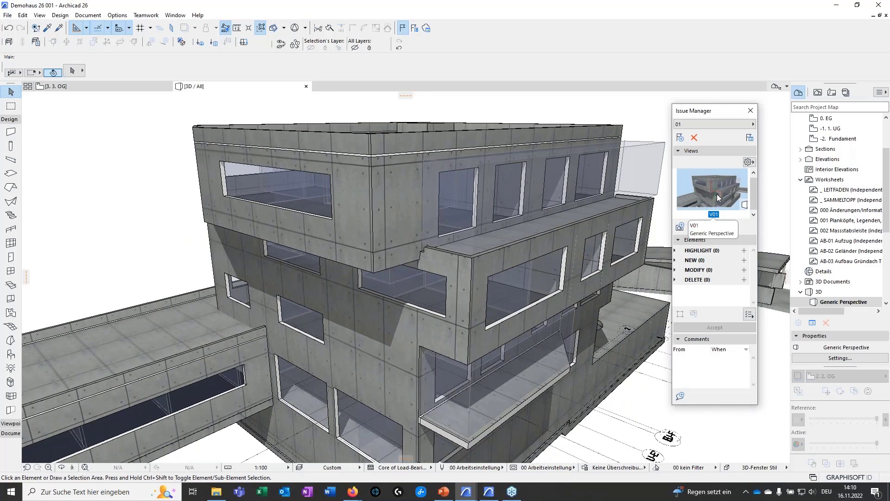
Switch the partial structure display to Entire Model and inspect the building from other angles in 3D
middle_drag(358, 314, 457, 356)
scroll(342, 300, down, 1)
scroll(457, 356, down, 1)
click(401, 469)
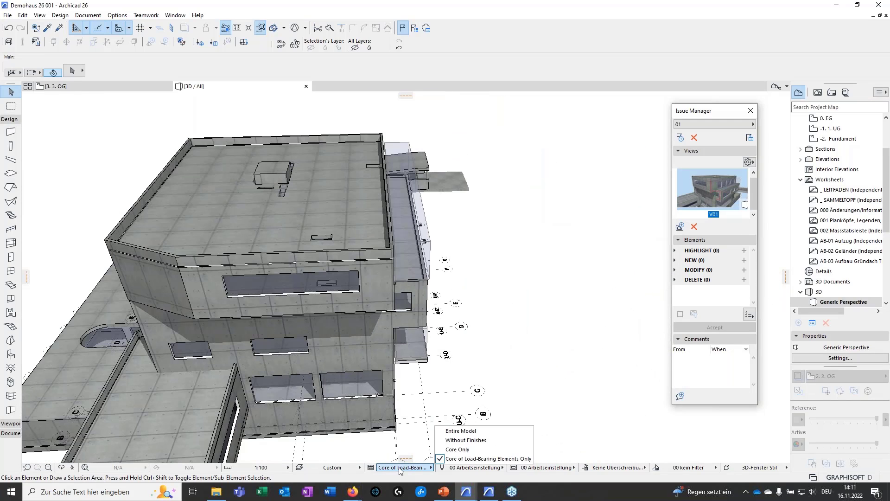
click(456, 431)
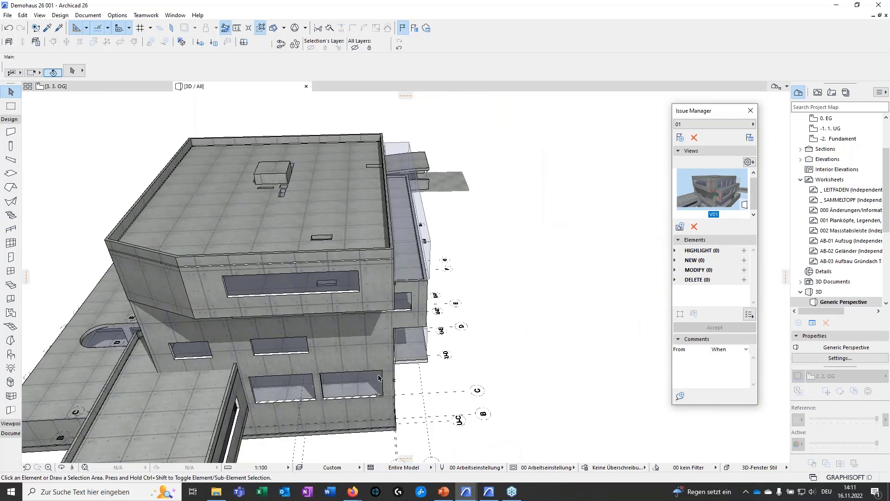
scroll(328, 301, down, 1)
shift+middle_drag(328, 301, 637, 352)
scroll(413, 341, down, 1)
Reopen the saved view V01 of issue 01, orbit away from it and restore it again
double_click(711, 184)
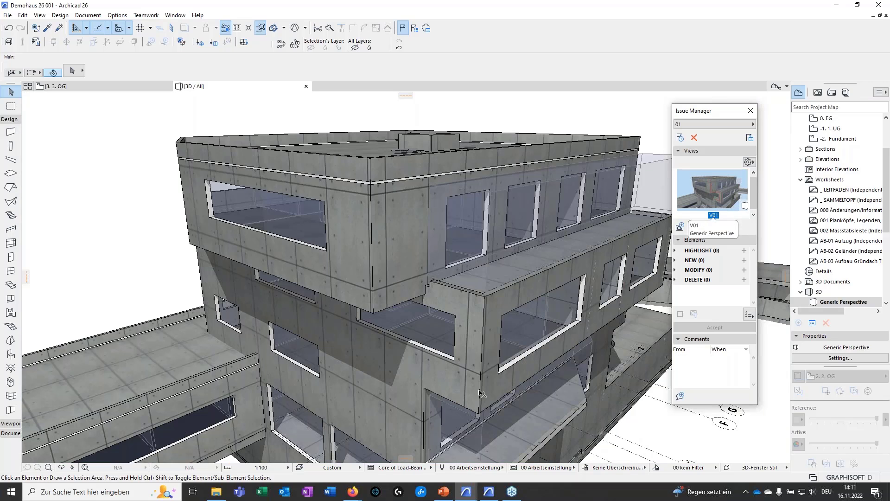
shift+middle_drag(489, 336, 459, 307)
mouse_move(428, 366)
shift+middle_down()
mouse_move(419, 361)
mouse_move(420, 369)
shift+middle_up()
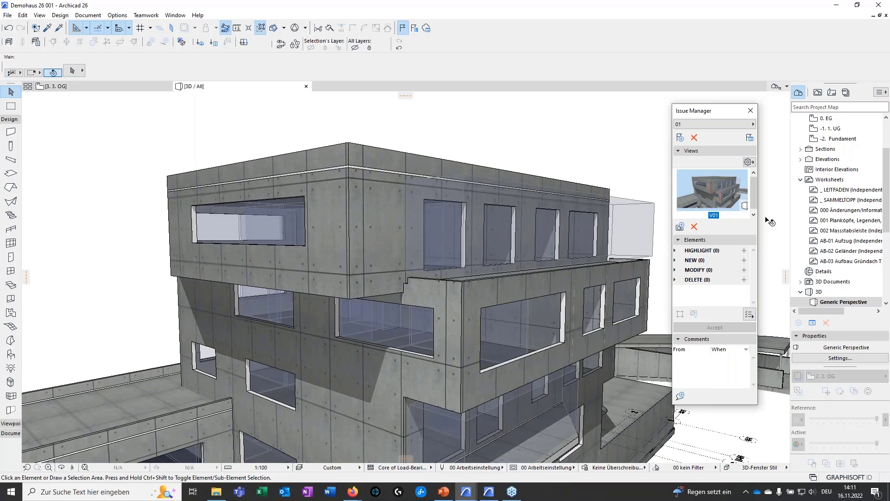
double_click(725, 195)
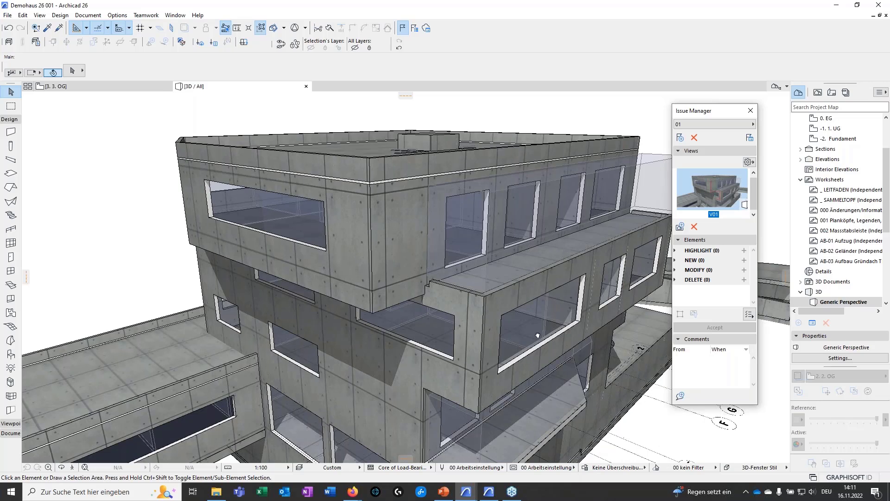
Include windows and doors in the element types shown in the 3D perspective
middle_drag(537, 335, 473, 274)
drag(732, 112, 740, 105)
scroll(843, 267, down, 3)
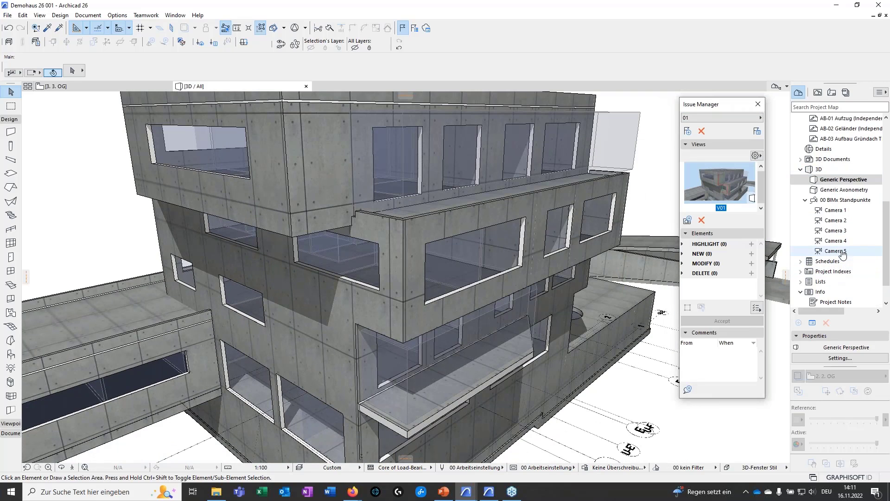
right_click(835, 204)
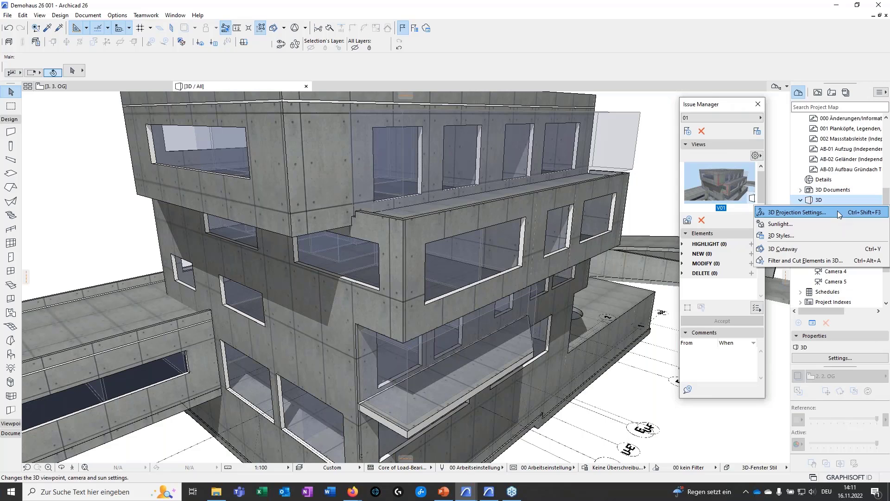
click(756, 434)
right_click(836, 210)
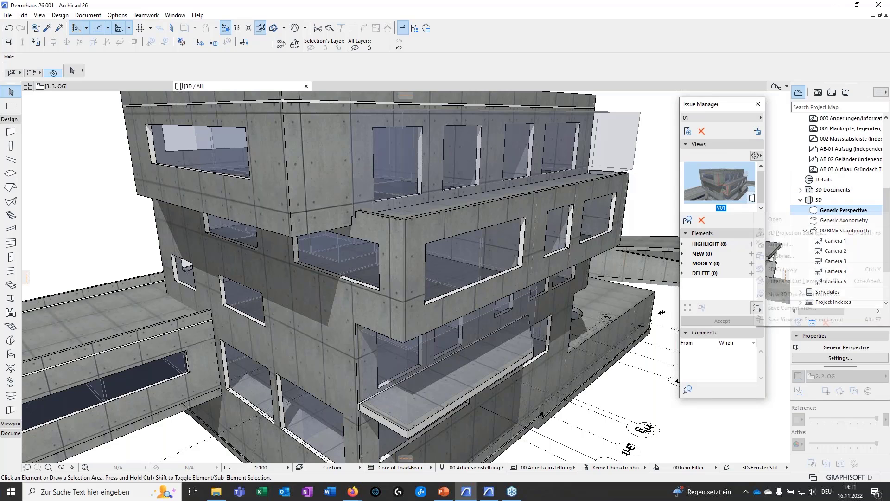
click(816, 280)
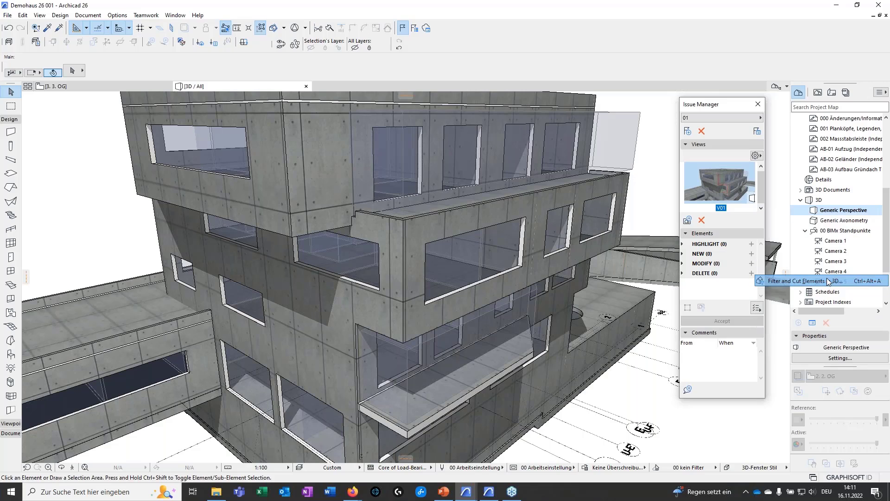
scroll(454, 343, down, 1)
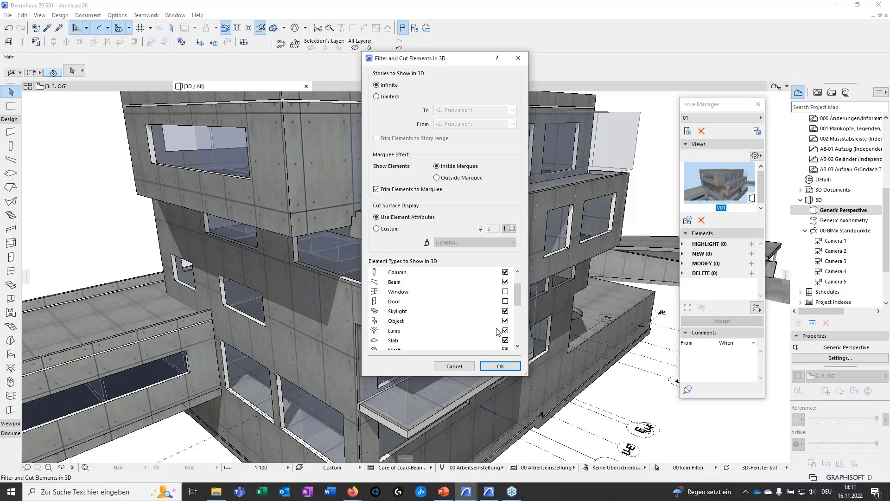
click(505, 291)
click(505, 301)
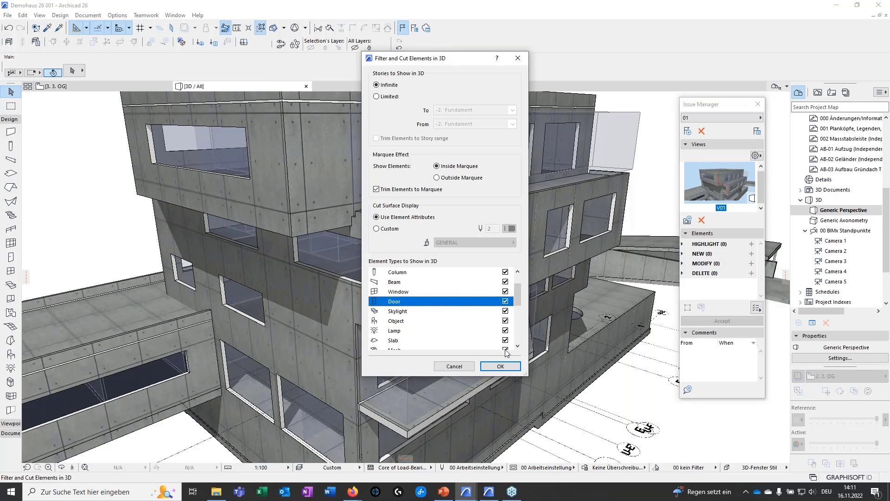
click(503, 369)
Examine the windows beneath the overhanging story near the building's stepped corner
scroll(271, 300, down, 5)
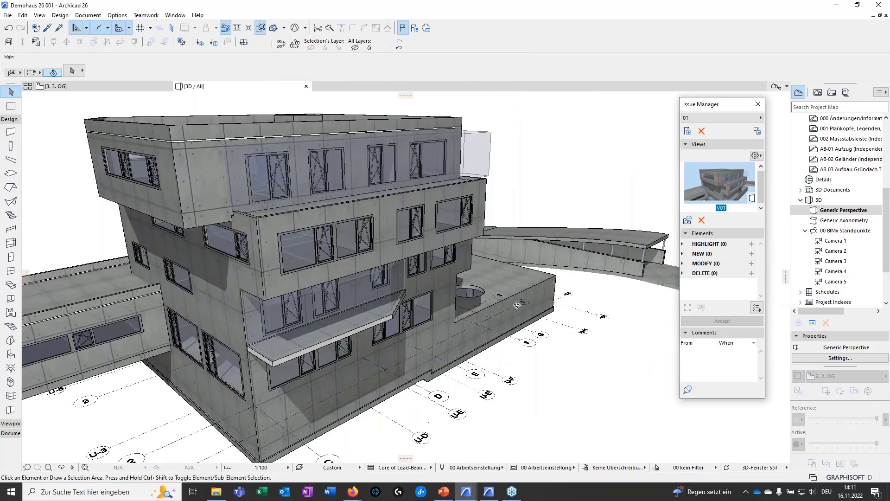
shift+middle_drag(271, 301, 443, 322)
scroll(443, 322, up, 5)
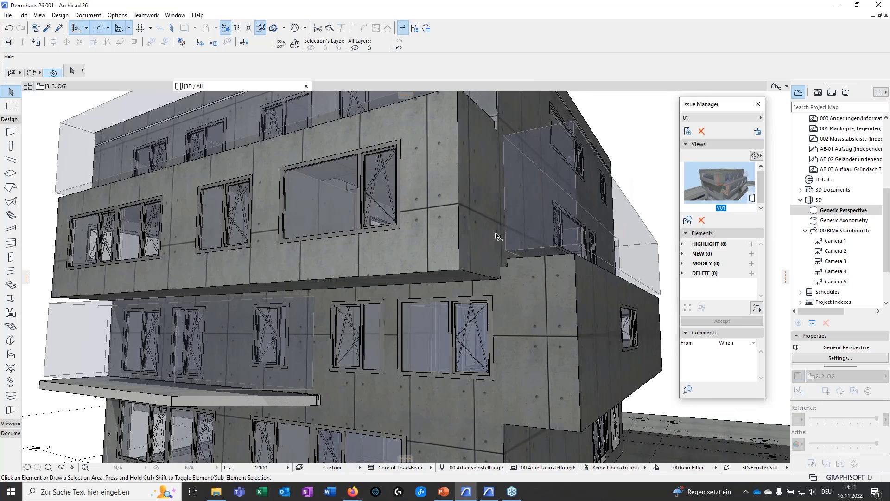
shift+middle_drag(496, 221, 566, 383)
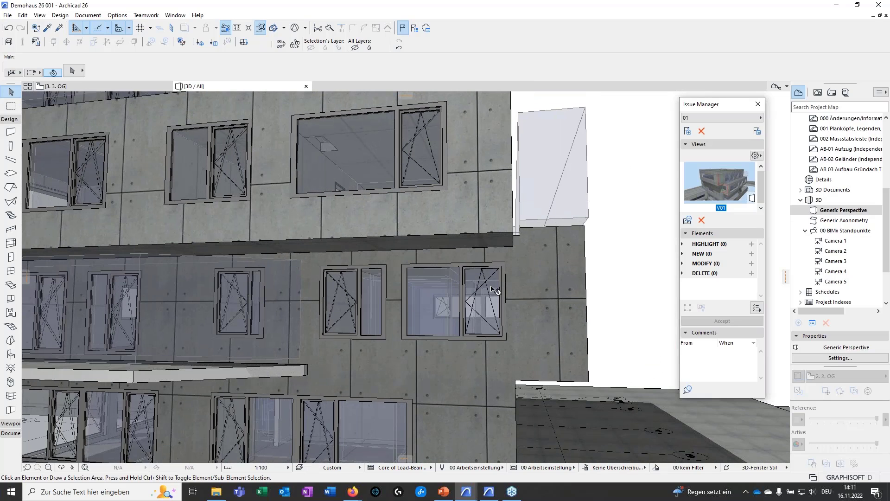
middle_drag(532, 332, 510, 295)
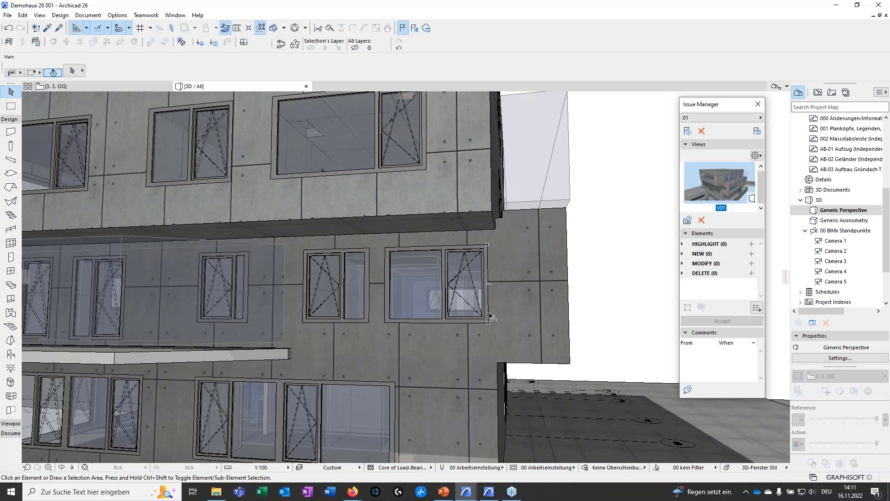
middle_drag(502, 333, 408, 383)
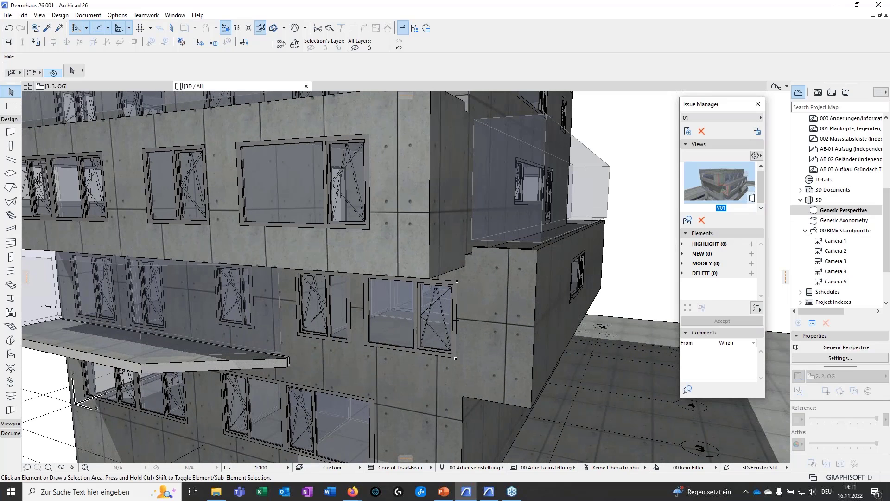
Create a new issue named 002, checking its issue details along the way
click(687, 130)
text(01)
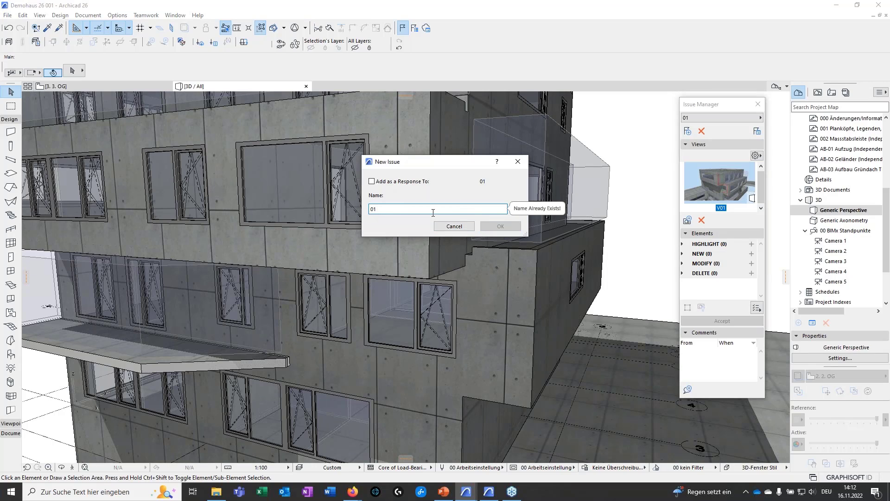
key(BackSpace)
text(2)
key(BackSpace)
text(02)
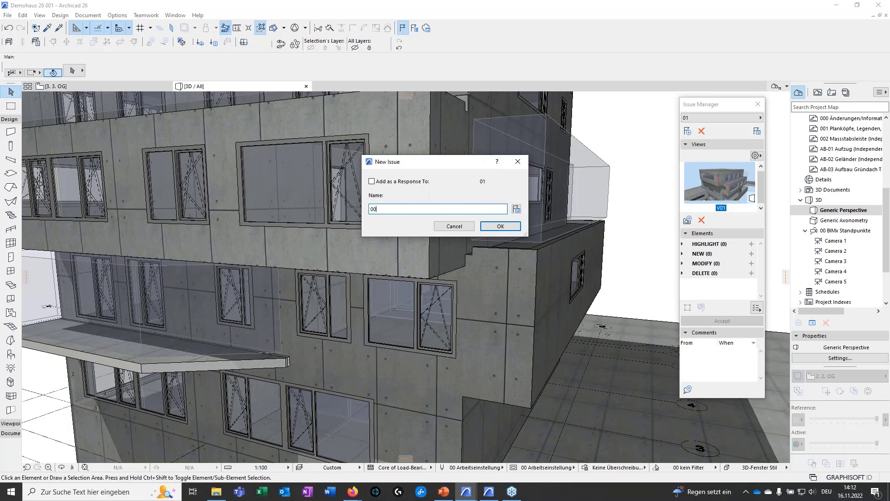
click(500, 227)
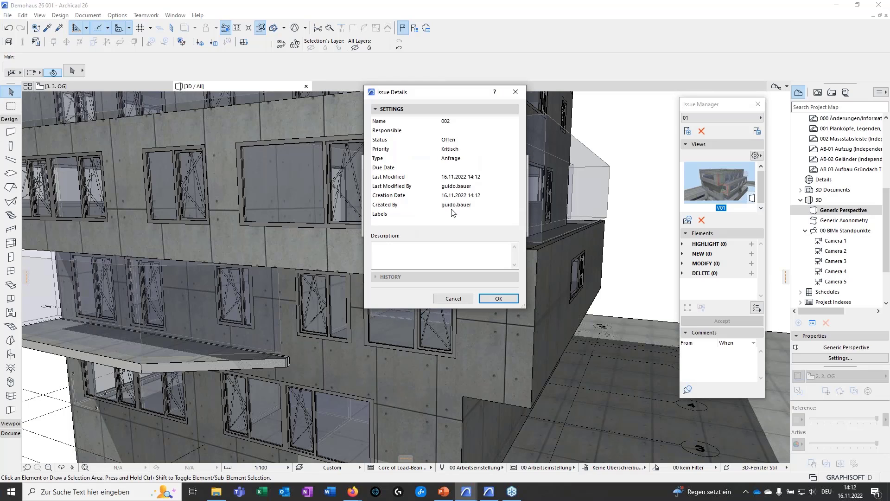
click(516, 93)
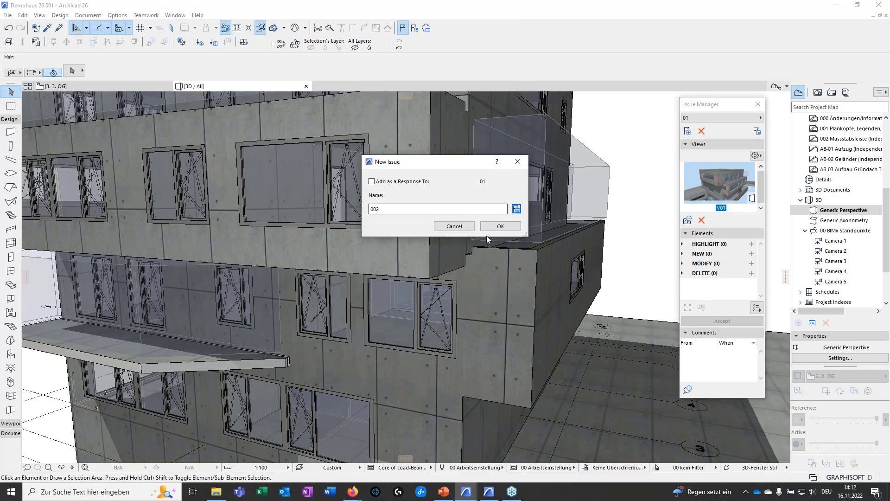
click(499, 227)
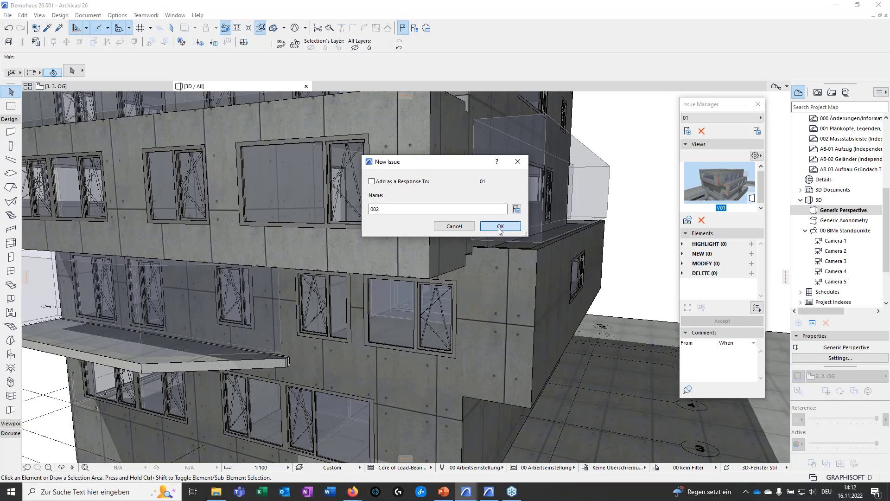
Attach the current 3D perspective of the window corner to issue 002 as a view named 002
middle_drag(473, 351, 493, 317)
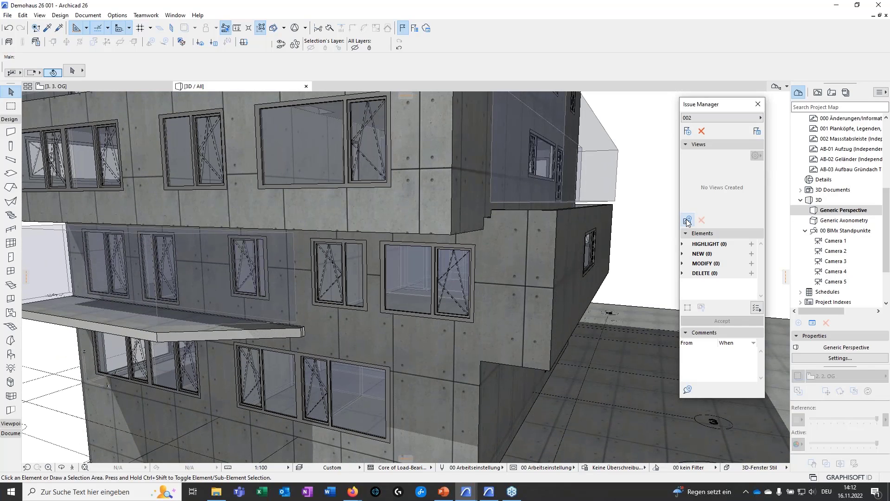
click(688, 220)
text(002)
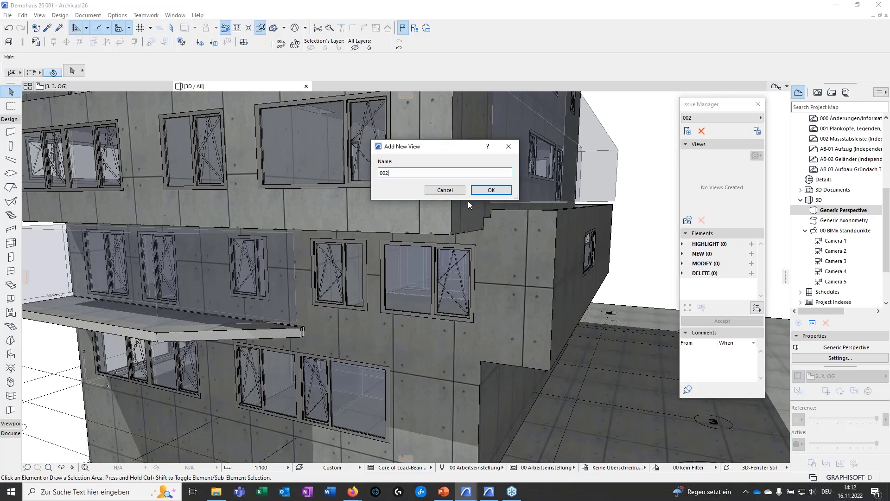
click(492, 191)
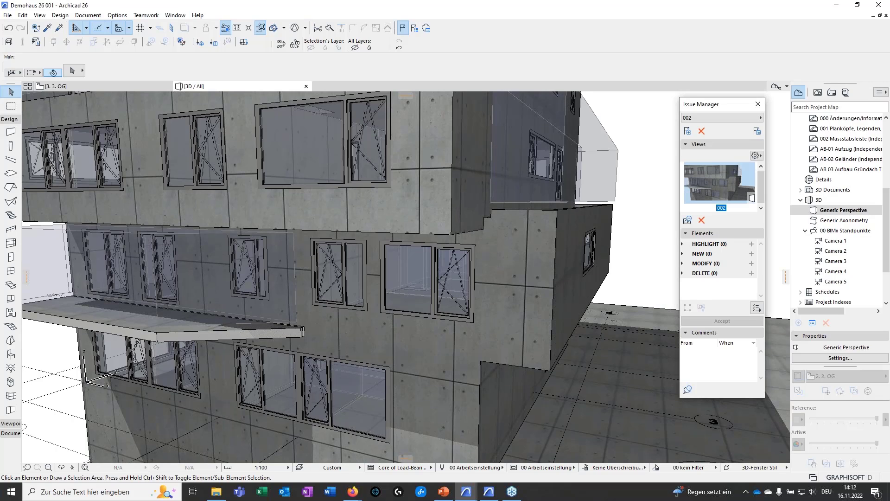
Add the corner window's wall to issue 002 as an element to modify, and shift it with its windows 0.3 m away from the corner
click(439, 290)
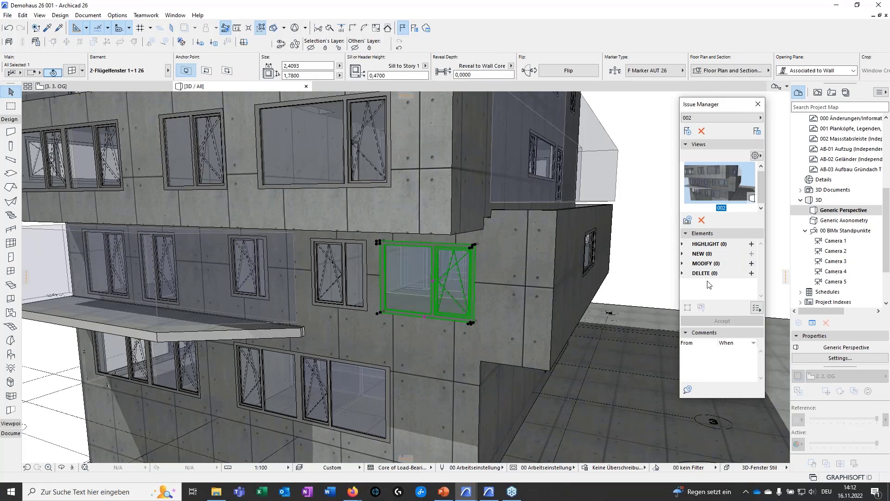
click(752, 263)
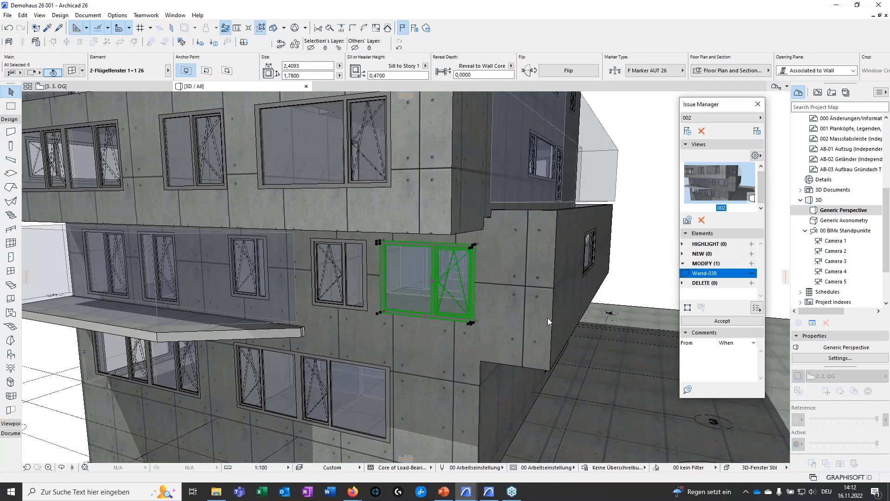
scroll(466, 332, up, 4)
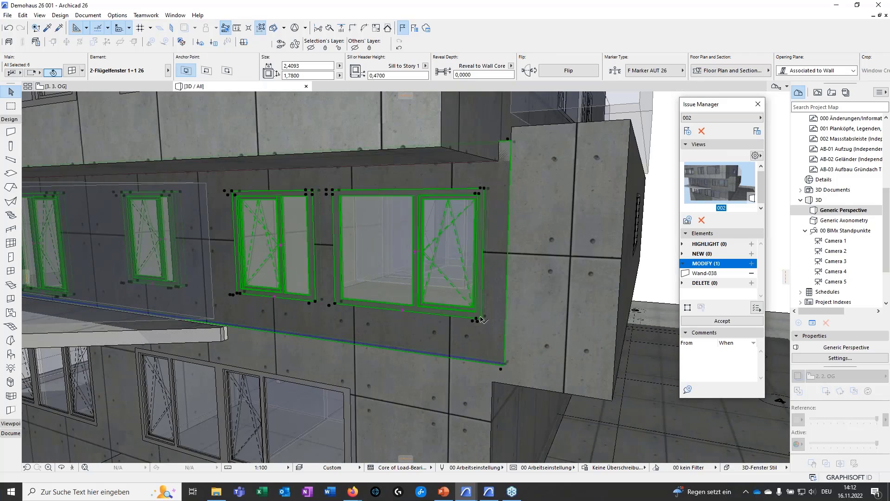
click(481, 323)
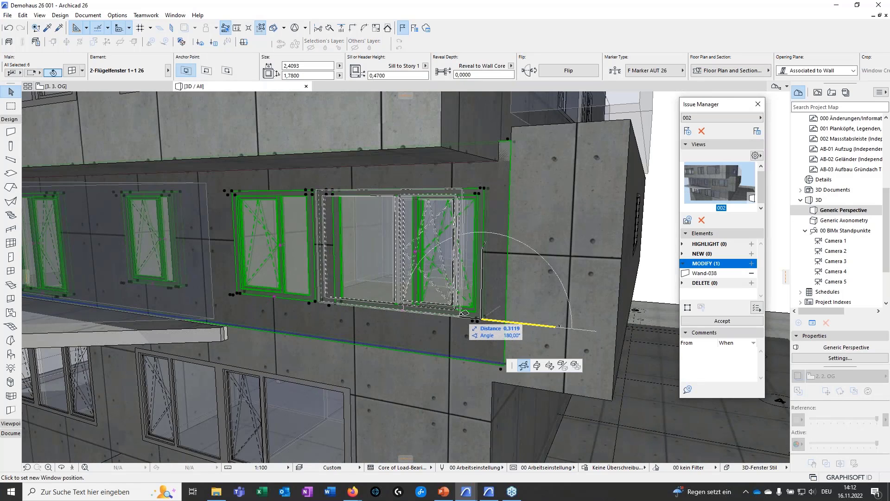
text(,409)
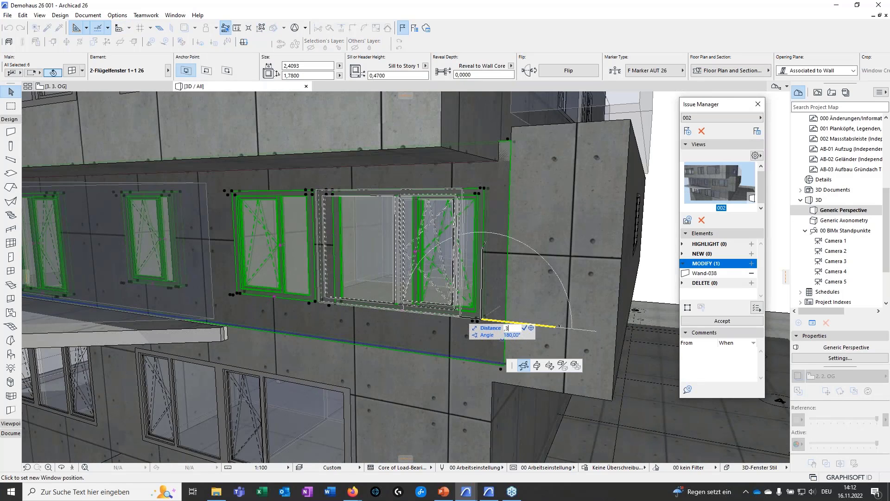
text(3)
key(Return)
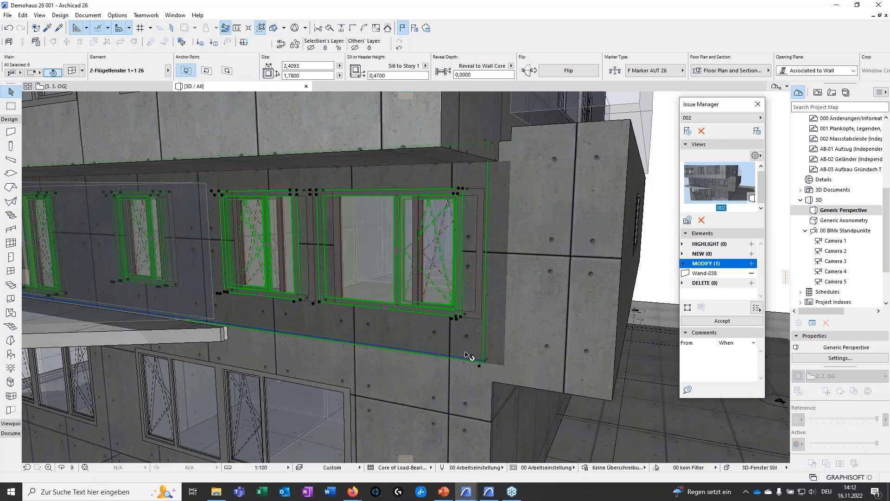
key(Escape)
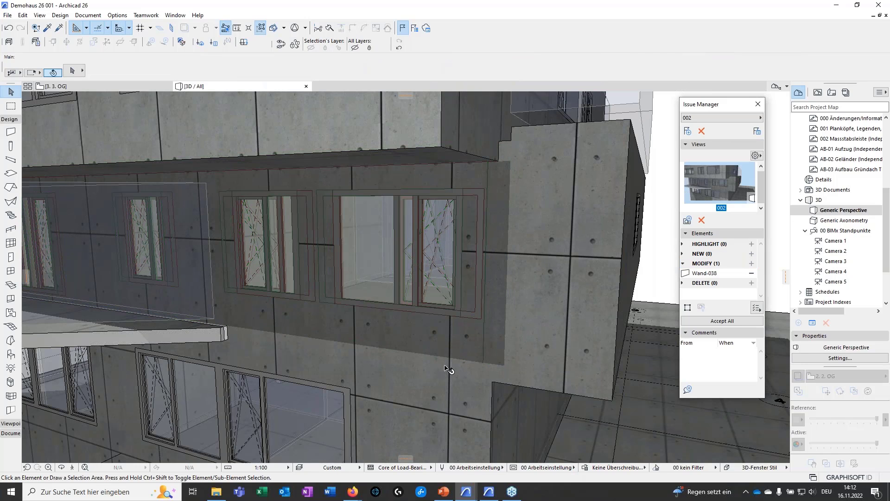
Inspect the proposed shift of the wall and windows up close and accept all modifications in issue 002
scroll(452, 336, up, 2)
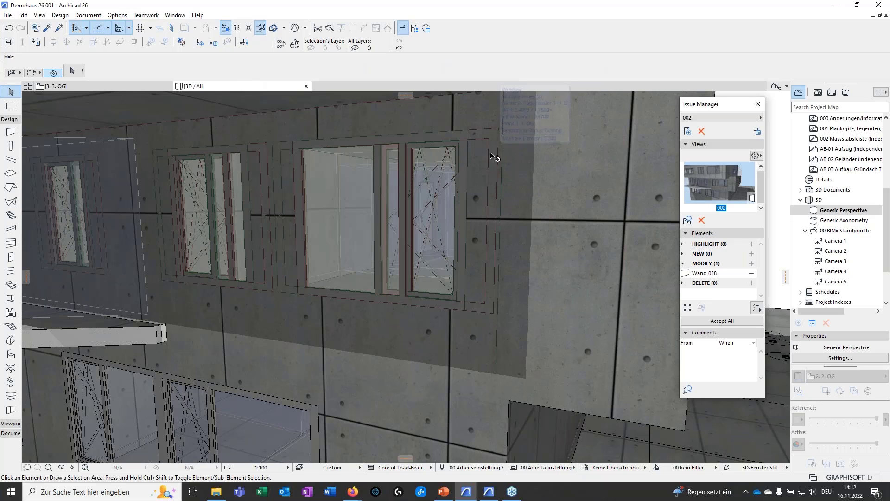
middle_drag(465, 338, 445, 346)
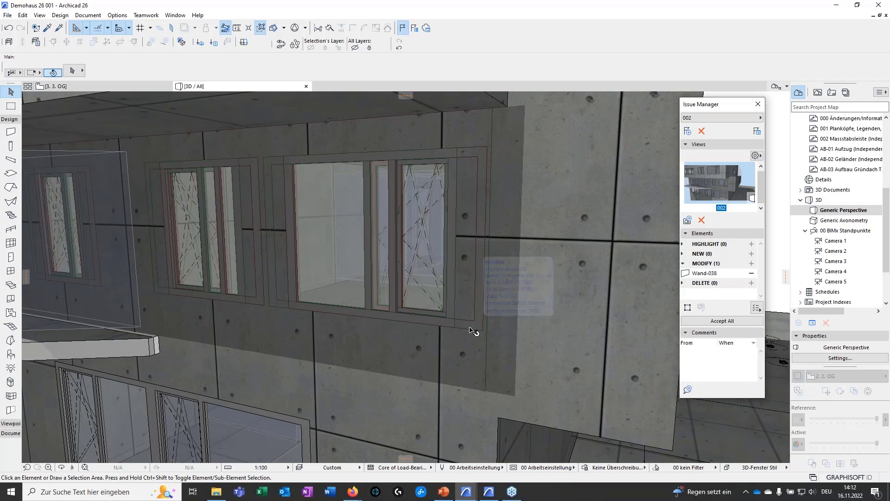
middle_drag(459, 324, 451, 305)
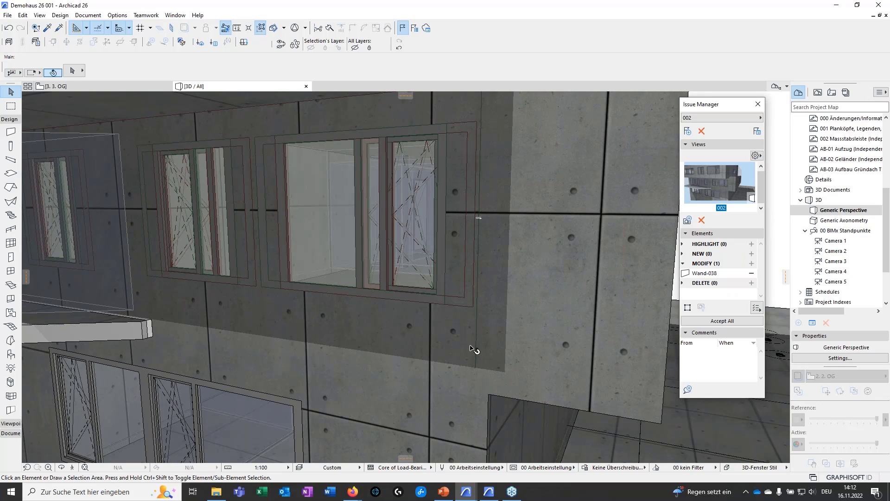
click(721, 322)
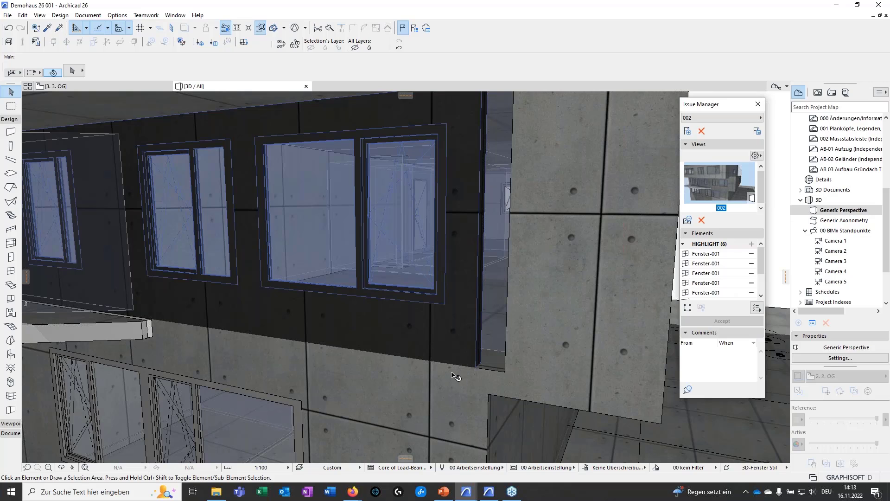
Undo the acceptance of the wall and window modification in issue 002
key(ctrl+z)
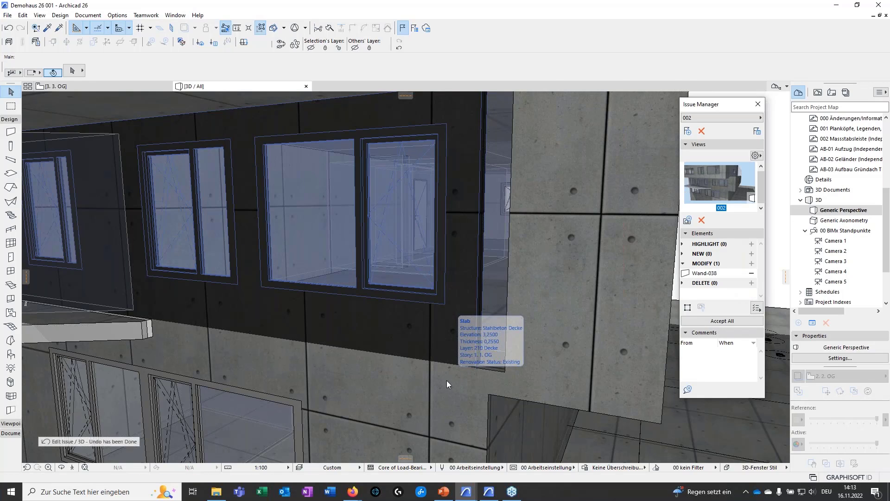
key(Escape)
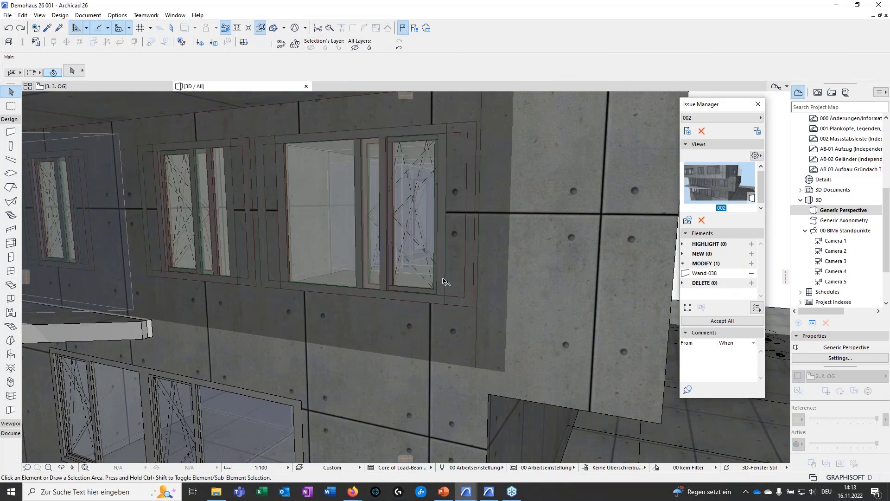
click(446, 281)
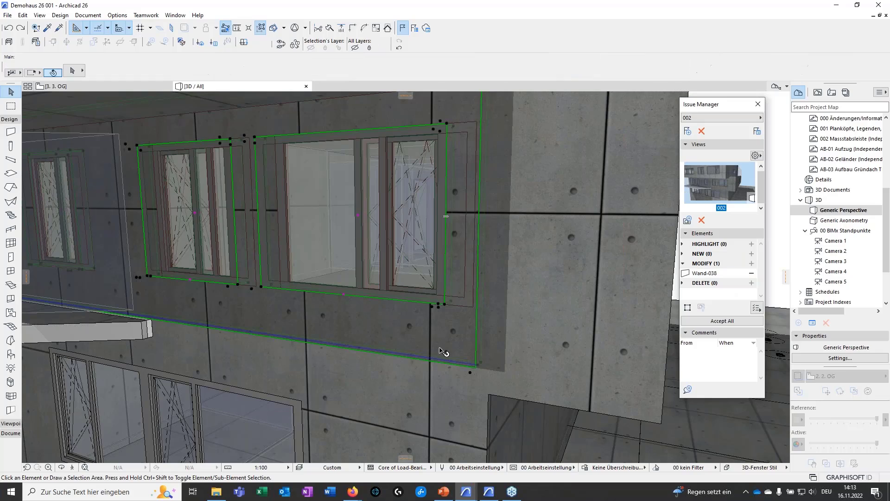
key(Escape)
Place a 0.3 × 0.3 m column on the open ground in front of the building, near grid axis U-E'
shift+middle_drag(433, 343, 289, 355)
scroll(405, 308, down, 3)
scroll(426, 296, down, 3)
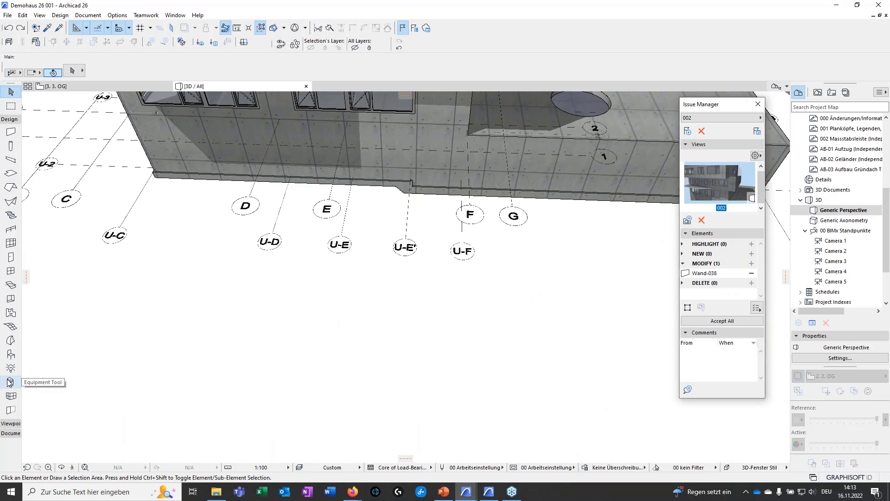
click(11, 145)
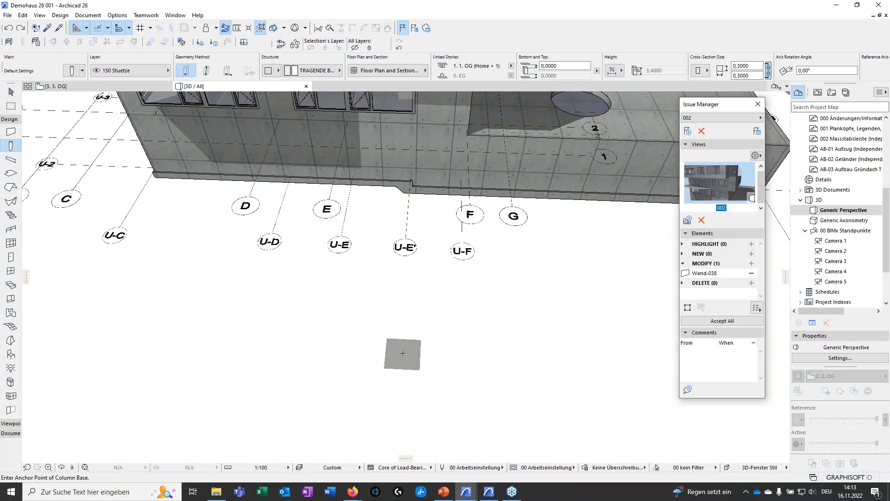
click(405, 347)
middle_drag(433, 374, 399, 366)
key(Escape)
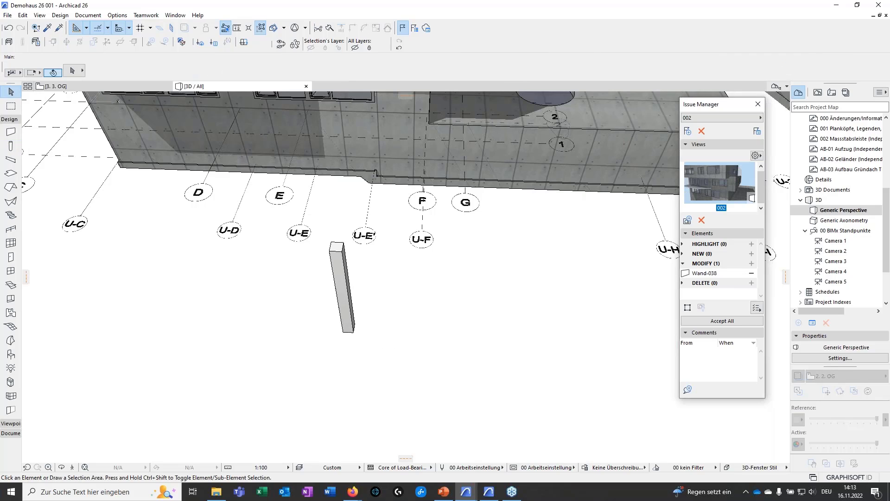
Remove the wall from issue 002's elements to modify and add the free-standing column in its place
click(751, 274)
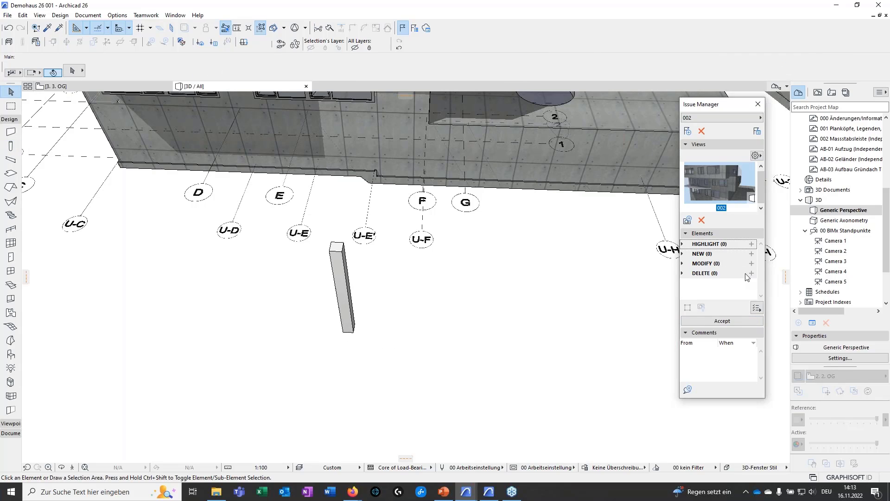
click(729, 263)
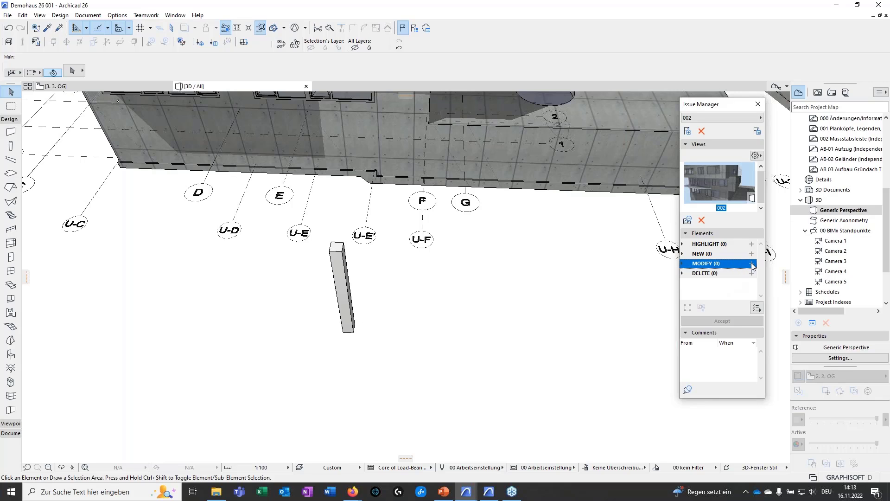
click(337, 303)
click(752, 264)
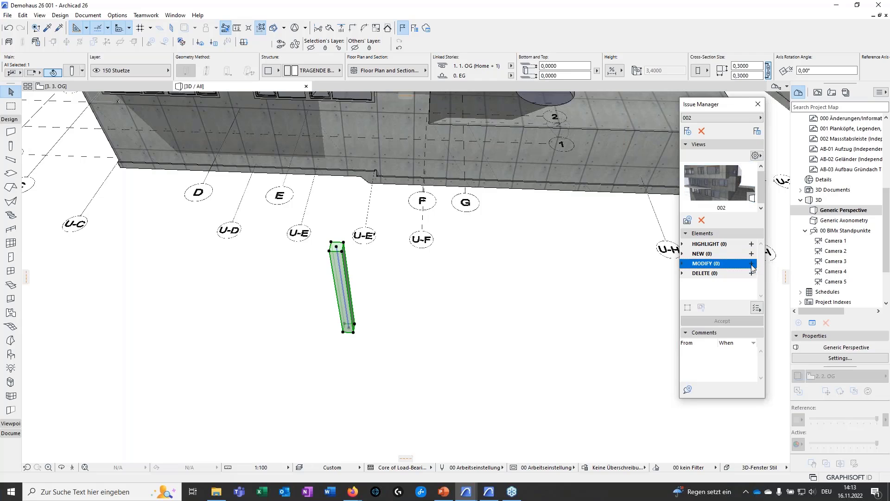
Shift the column sideways toward grid axis U-F as a proposed change and accept the modification in issue 002
scroll(345, 331, up, 1)
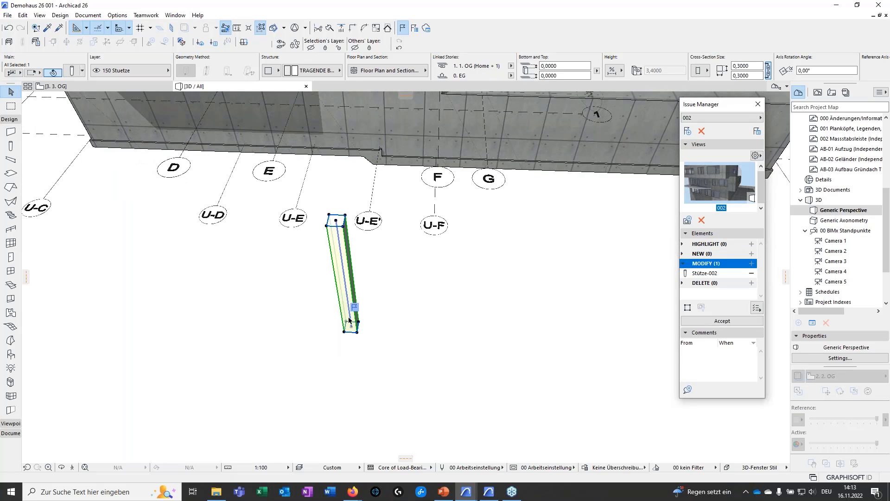
drag(358, 332, 407, 333)
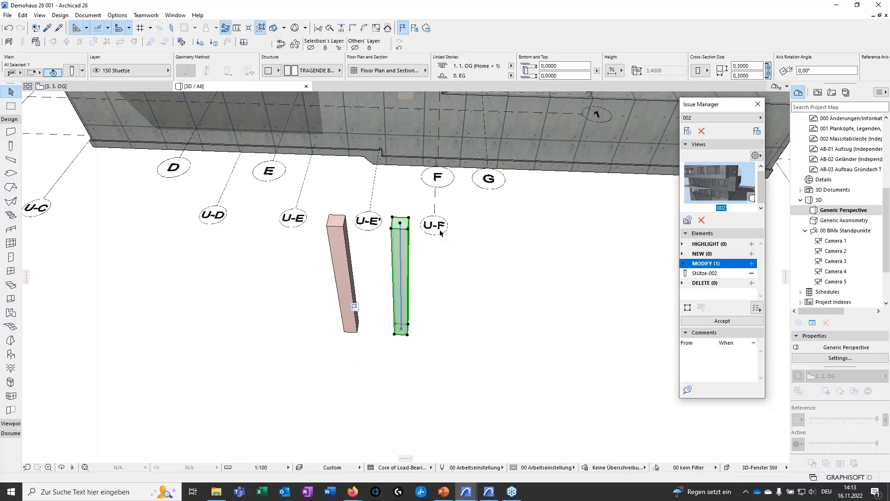
click(469, 346)
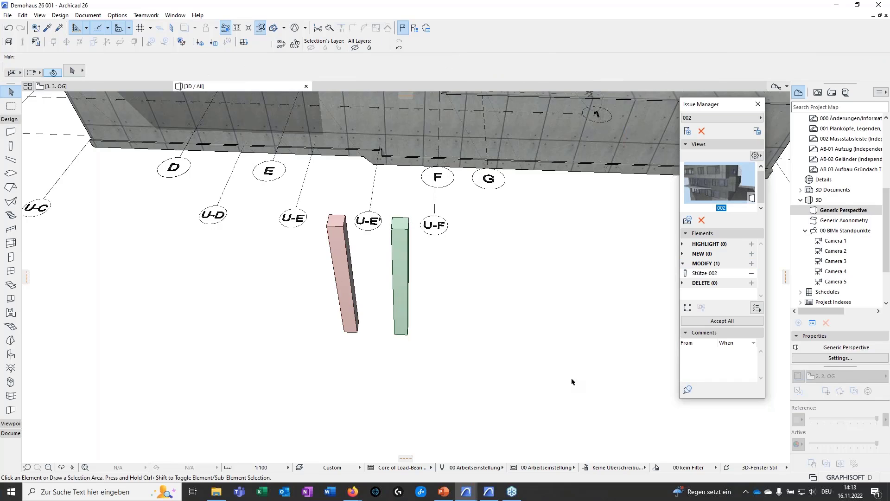
click(720, 321)
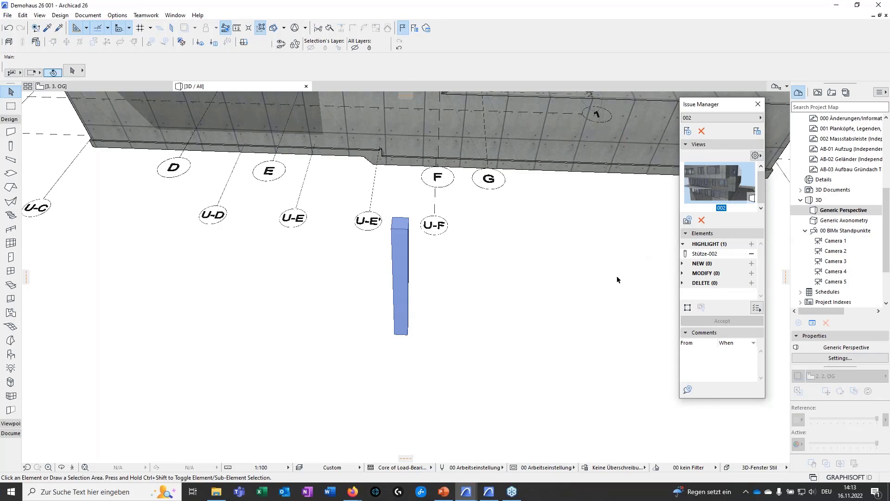
Enlarge the Issue Organizer's list and hide issues 01 and 002 in the model
click(414, 28)
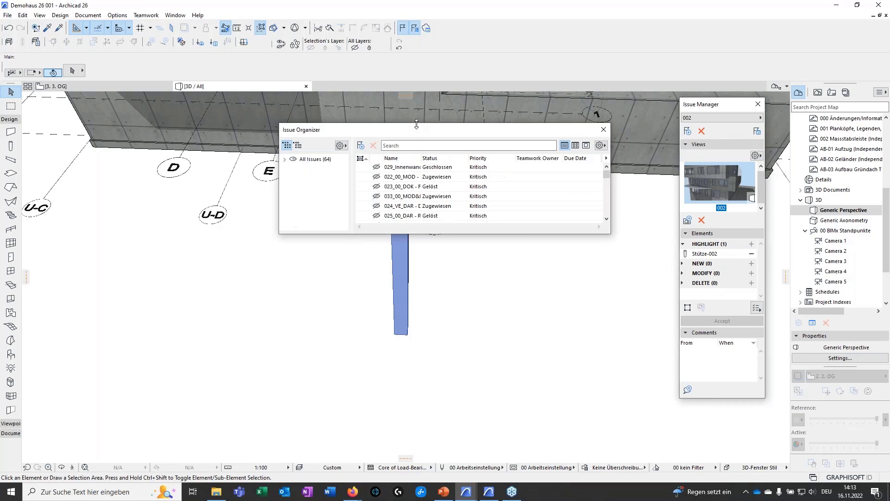
drag(416, 121, 469, 86)
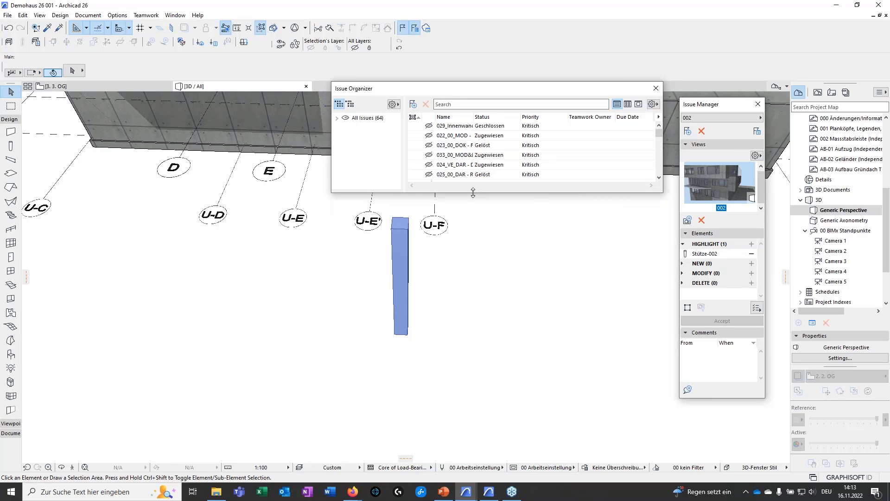
drag(473, 195, 461, 402)
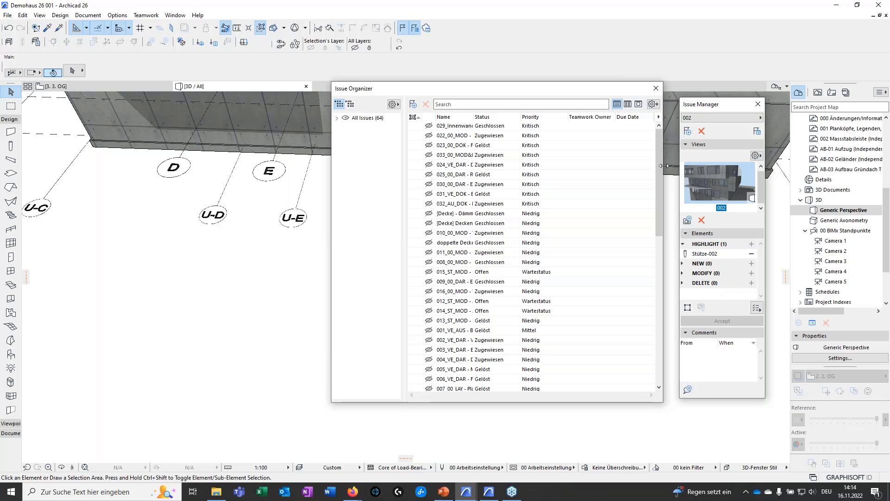
scroll(658, 180, down, 1)
drag(657, 181, 632, 338)
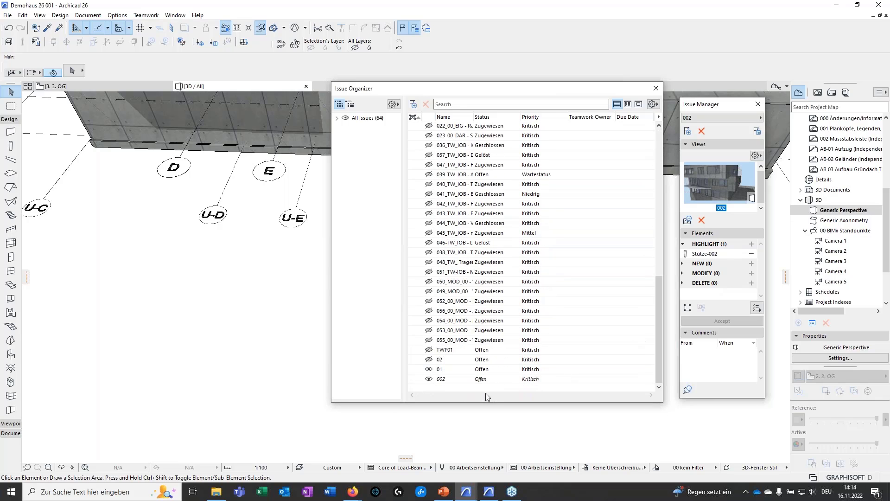
click(429, 379)
click(429, 370)
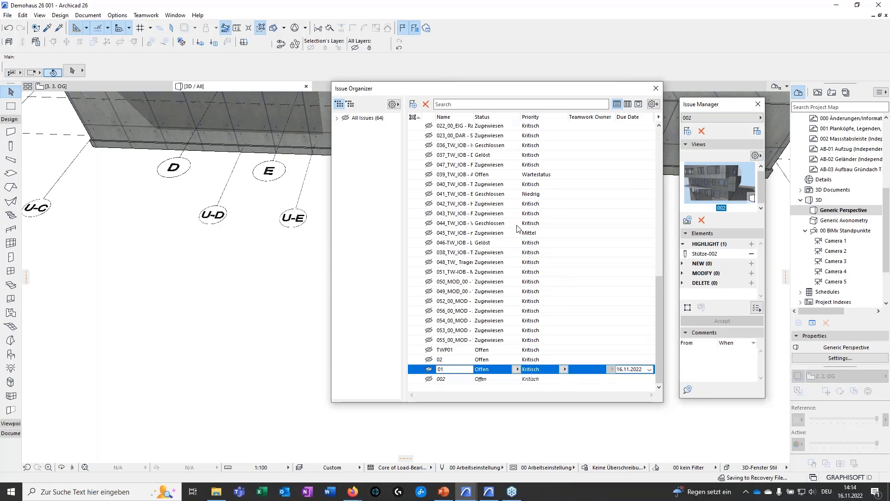
drag(524, 91, 683, 93)
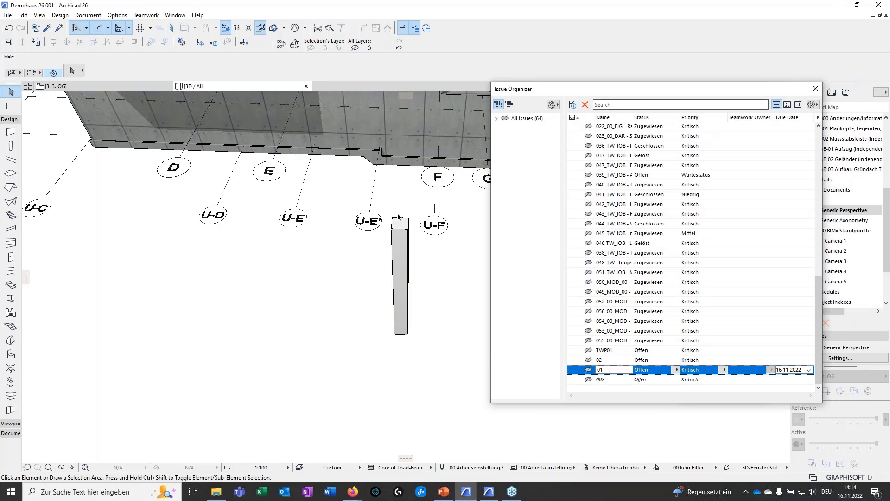
click(816, 88)
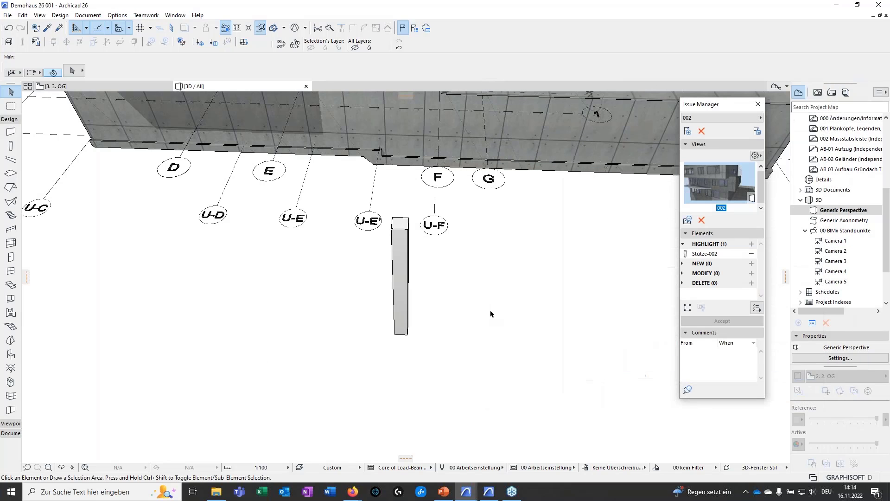
Delete the free-standing column in front of the building
drag(416, 370, 351, 311)
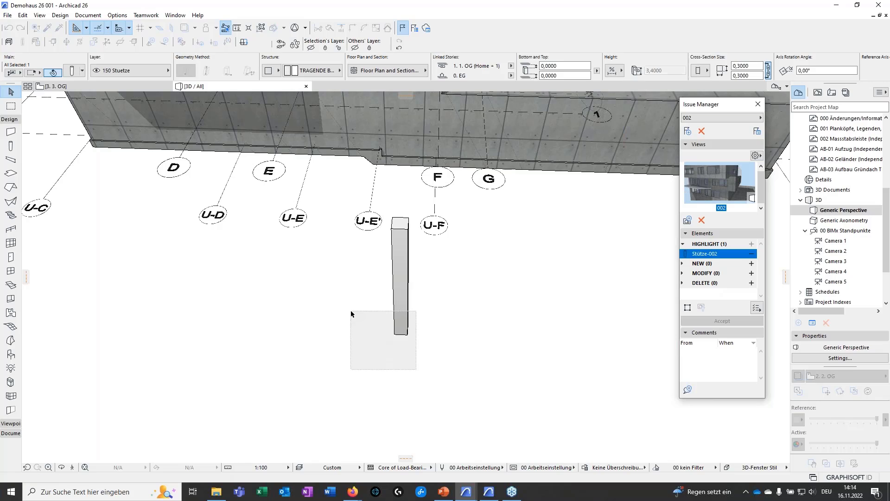
key(Delete)
scroll(419, 320, down, 1)
scroll(419, 320, down, 3)
middle_drag(368, 318, 562, 398)
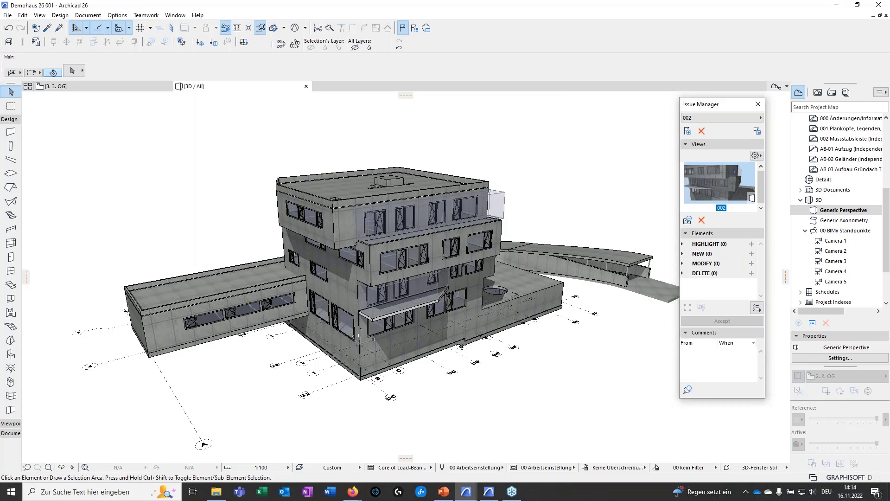
Apply the graphic override combination 56 Tragwerksplanung to the 3D building model
mouse_move(384, 400)
middle_down()
mouse_move(431, 385)
mouse_move(395, 393)
middle_up()
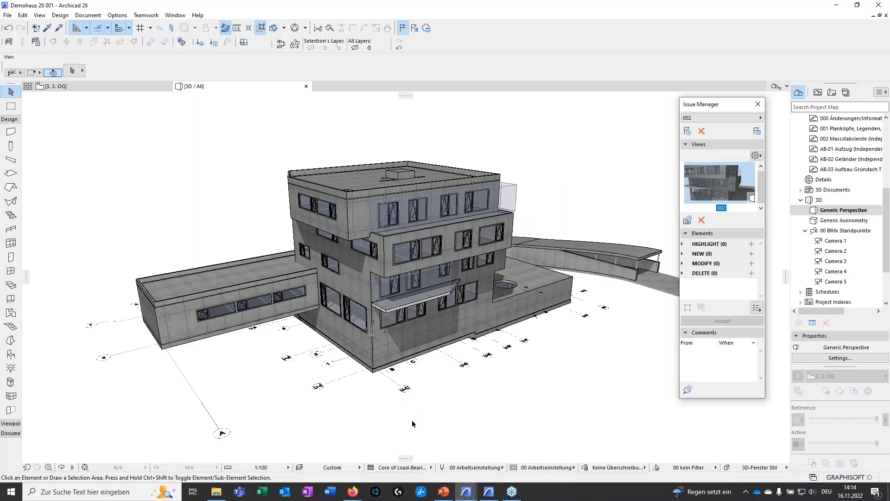
scroll(438, 411, up, 2)
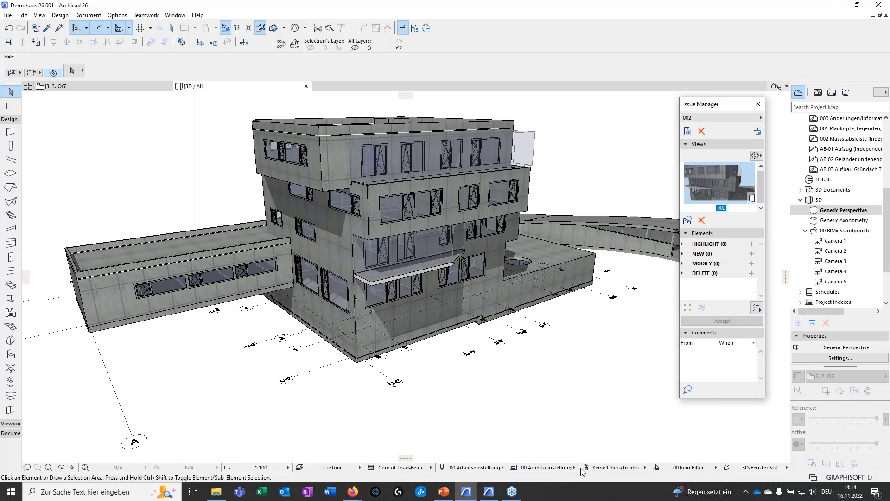
click(601, 468)
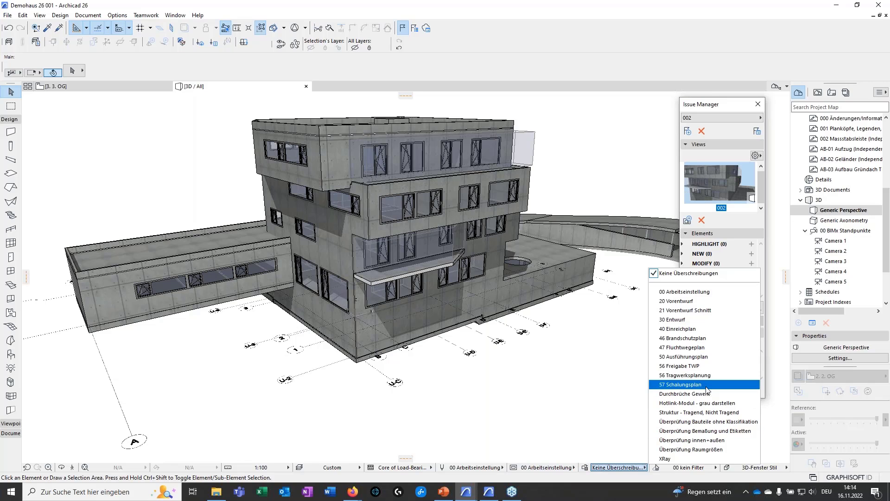
click(696, 379)
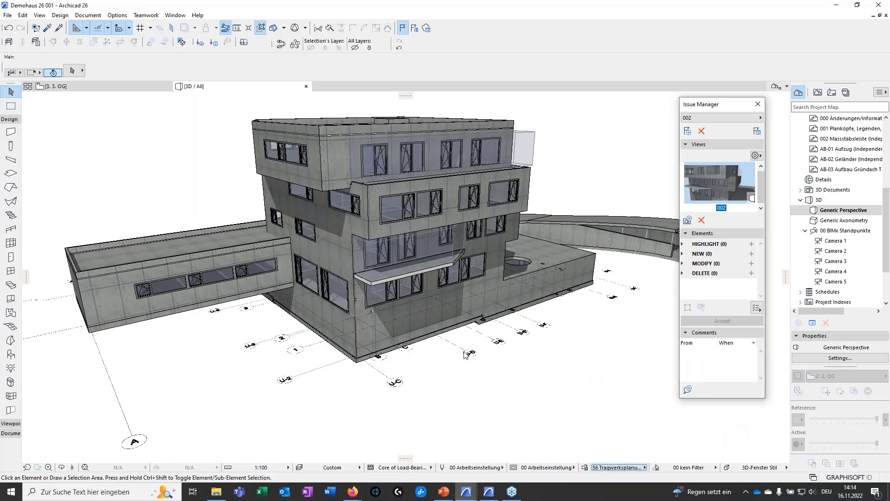
Examine the structural override colouring on the building's upper storeys and low side wing from several sides
middle_drag(436, 178, 310, 213)
scroll(347, 259, up, 4)
middle_drag(457, 274, 394, 186)
scroll(345, 269, down, 2)
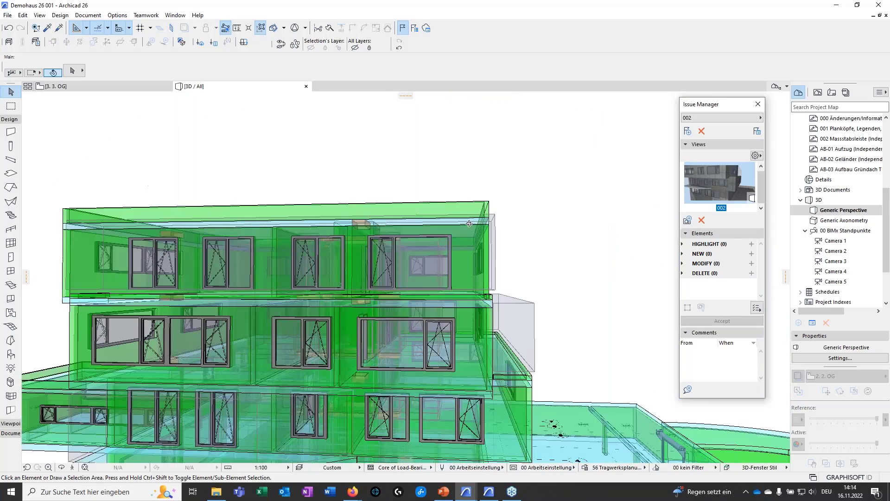
middle_drag(394, 283, 514, 134)
middle_drag(107, 255, 465, 328)
shift+middle_drag(352, 335, 206, 369)
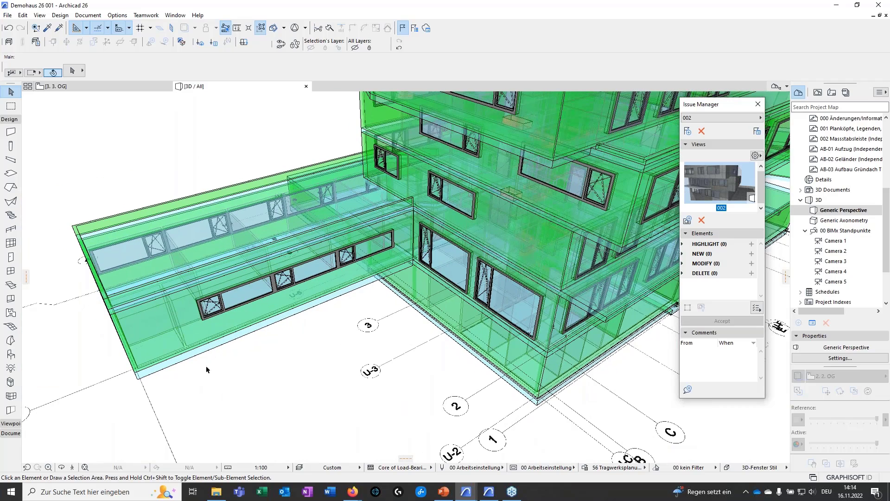
Review the Tragwerksplanung properties in the settings of the low side wing's long outer wall
click(205, 346)
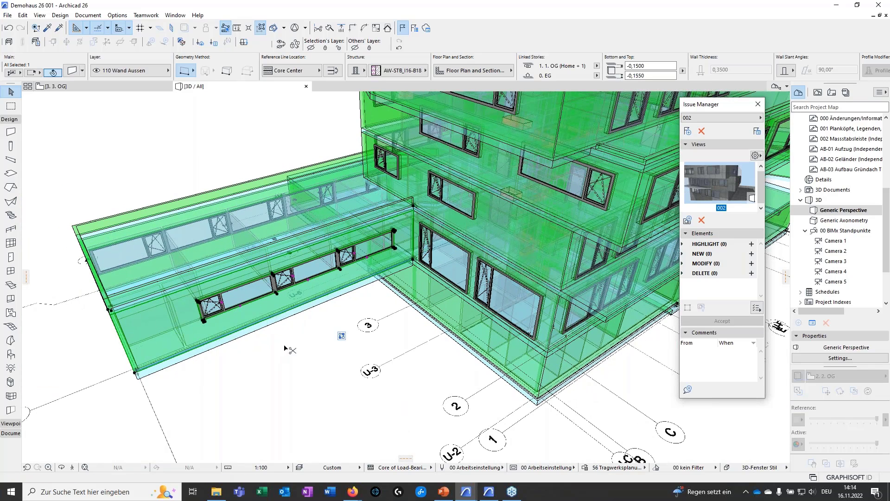
key(ctrl+t)
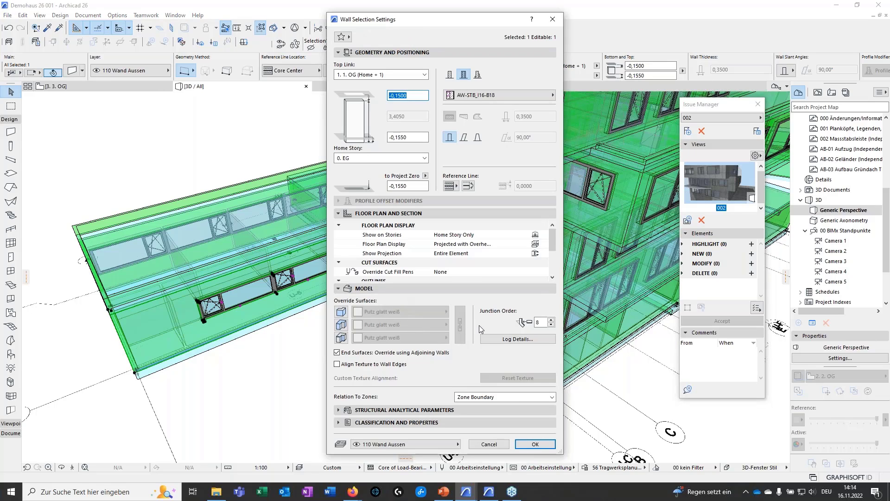
scroll(505, 268, down, 1)
click(337, 422)
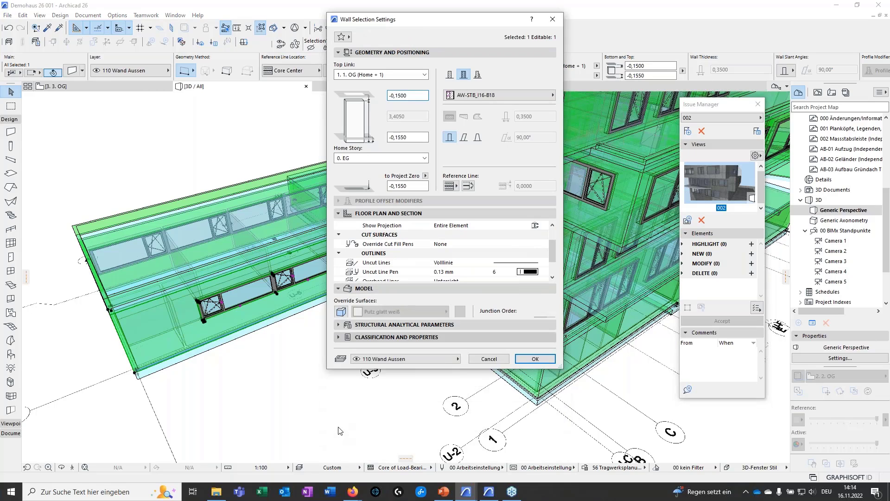
scroll(471, 369, down, 3)
scroll(471, 370, down, 3)
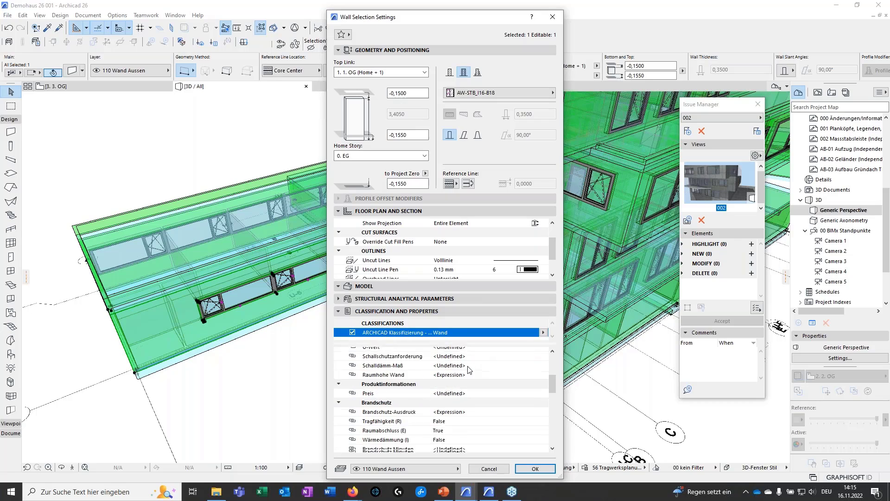
scroll(445, 416, down, 3)
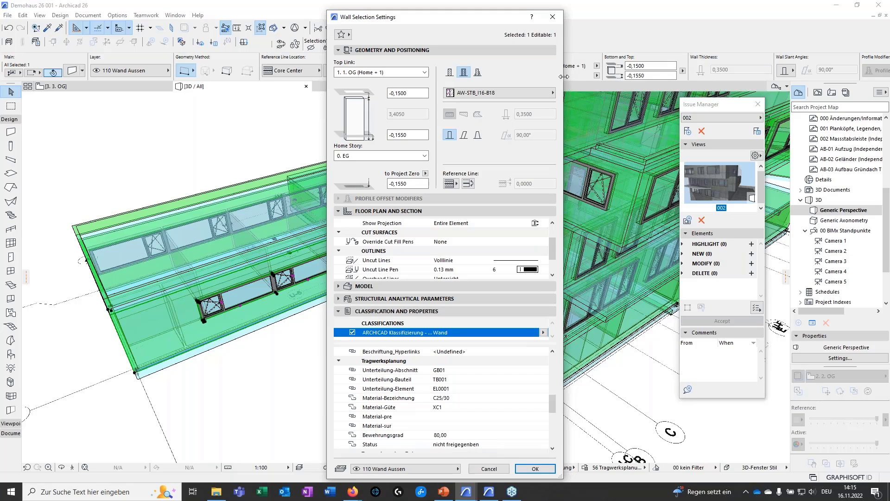
click(552, 20)
Apply the graphic override combination 56 Freigabe TWP to the 3D building and inspect its release-status colouring from several sides
scroll(440, 408, down, 4)
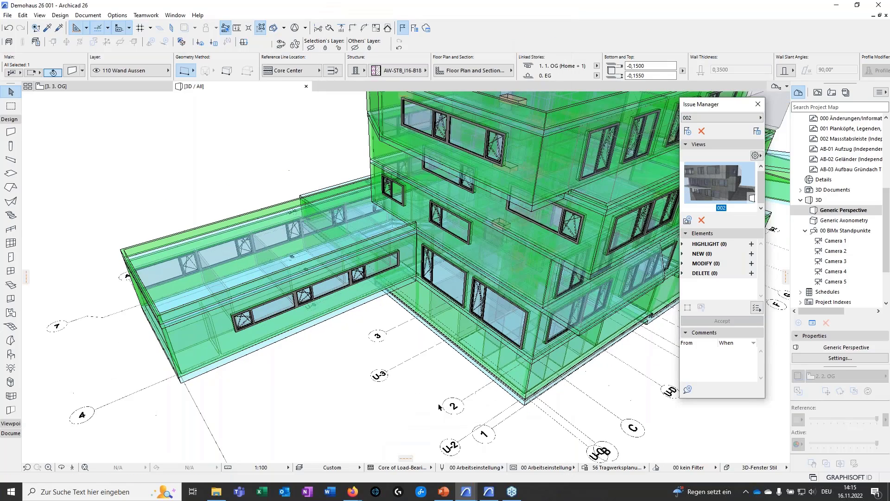
middle_drag(409, 367, 310, 369)
click(605, 468)
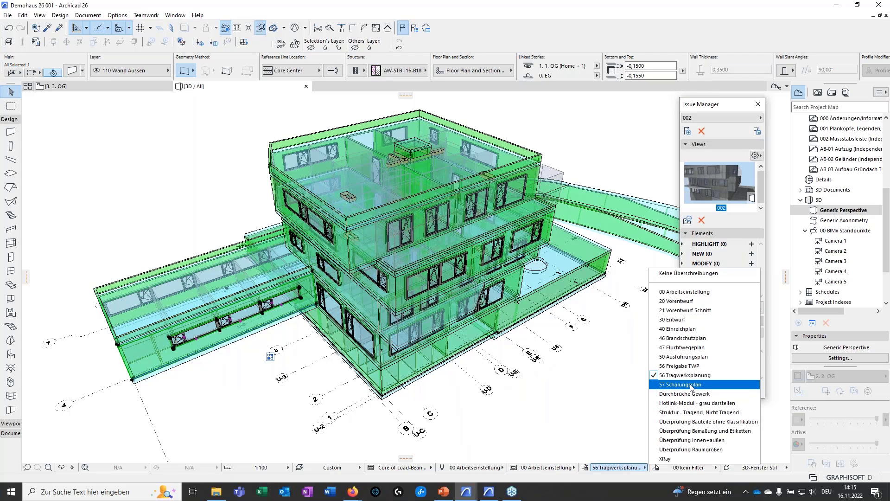
click(679, 366)
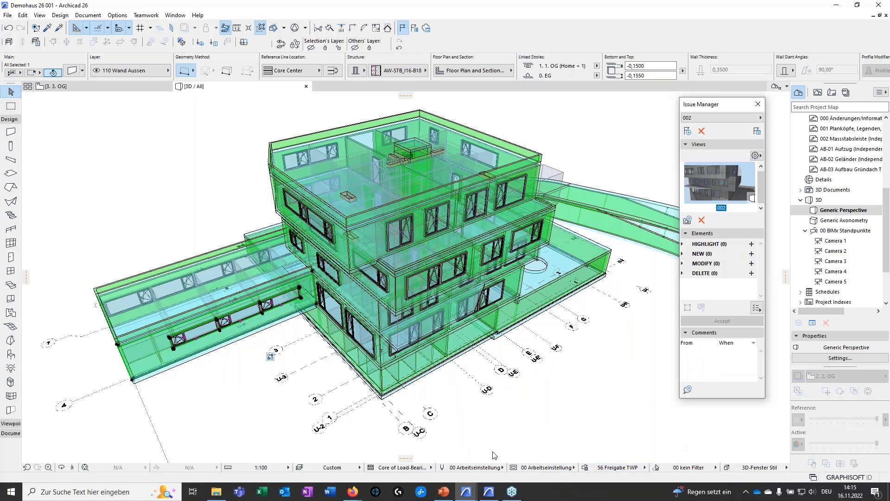
shift+middle_drag(486, 432, 592, 437)
shift+middle_drag(487, 419, 408, 433)
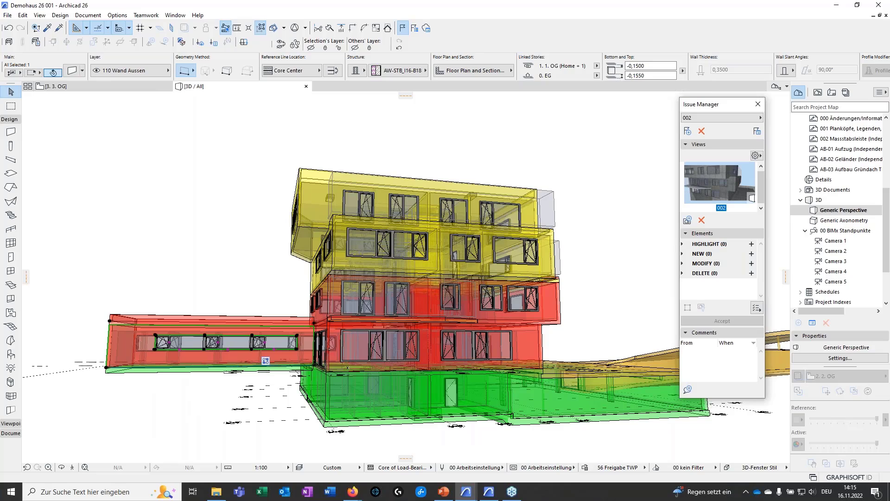
shift+middle_drag(409, 348, 305, 253)
shift+middle_drag(366, 426, 256, 436)
middle_drag(525, 406, 553, 358)
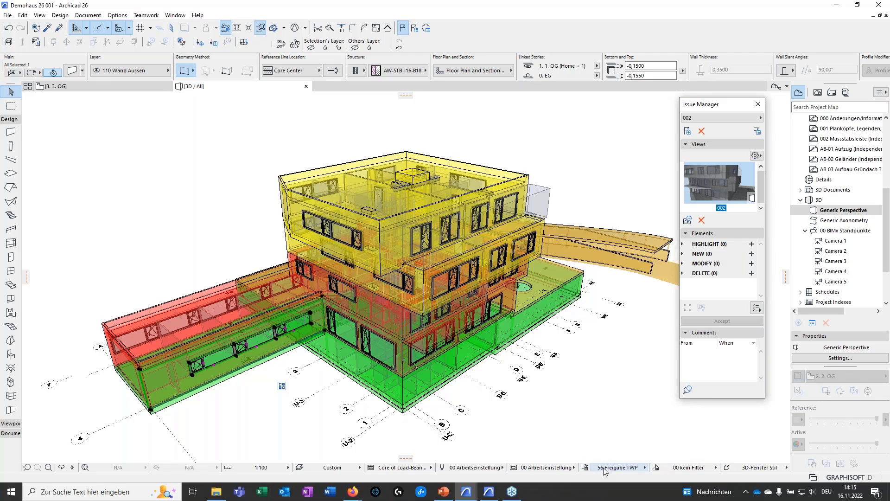
Set the 3D building's graphic overrides to Keine Überschreibungen
click(616, 467)
click(585, 469)
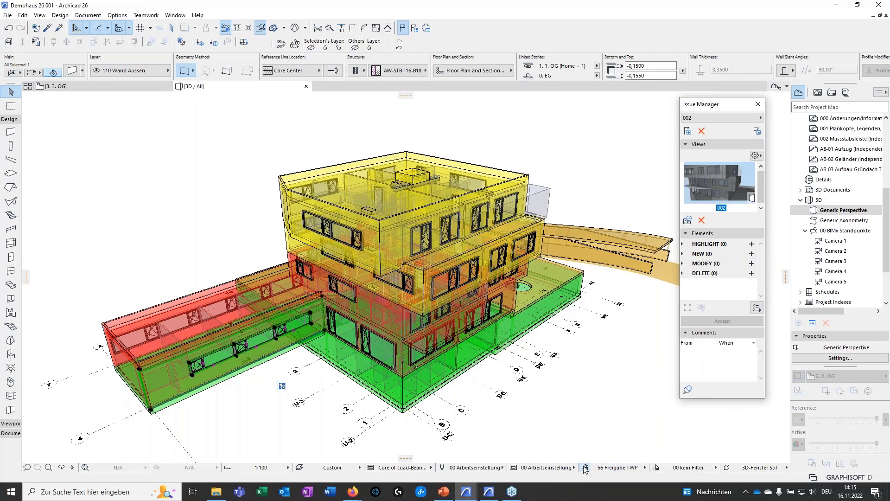
click(584, 467)
click(627, 105)
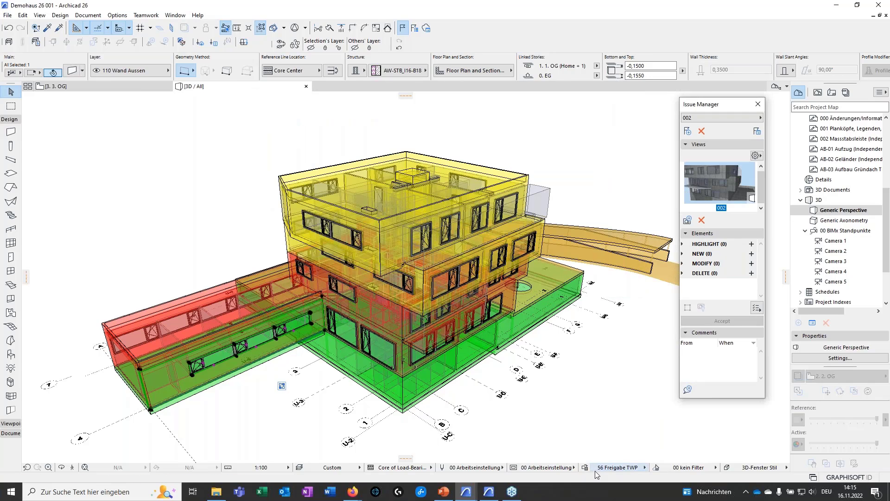
click(602, 468)
click(689, 273)
middle_drag(446, 412, 489, 308)
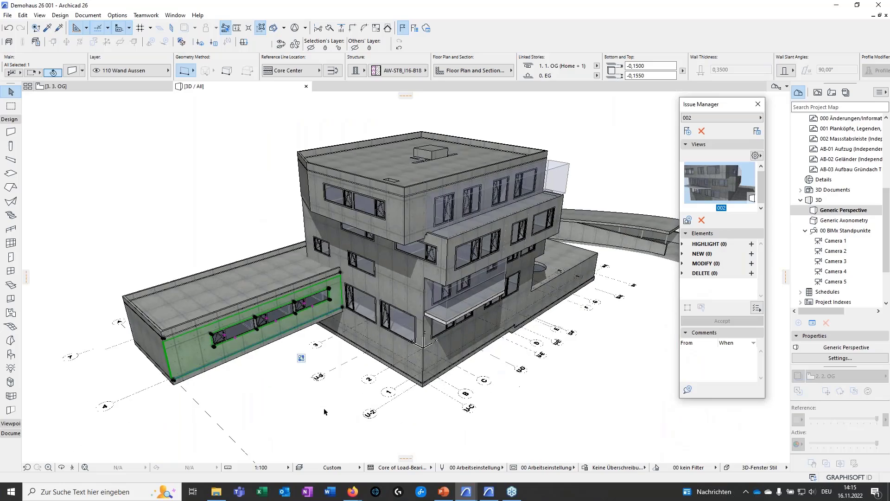
Deselect the side wing's outer wall and display the building's structural analytical model
click(323, 407)
middle_drag(370, 431, 335, 374)
middle_drag(368, 349, 377, 345)
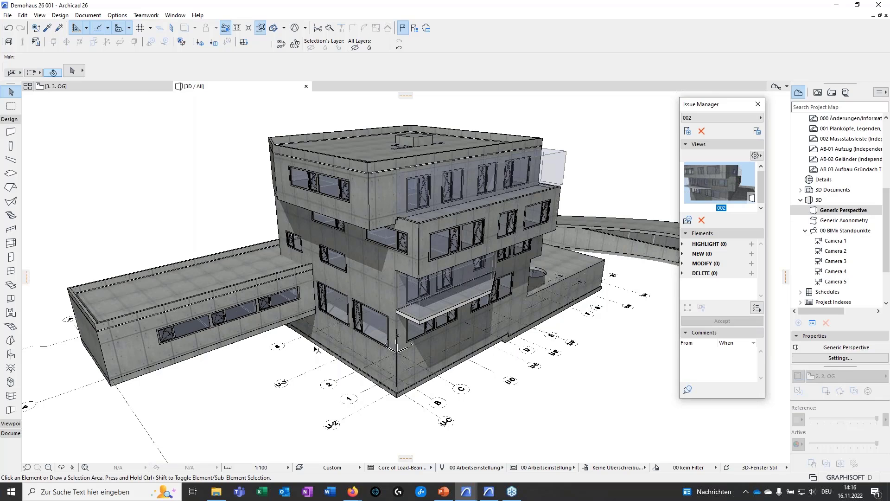
middle_drag(314, 346, 347, 360)
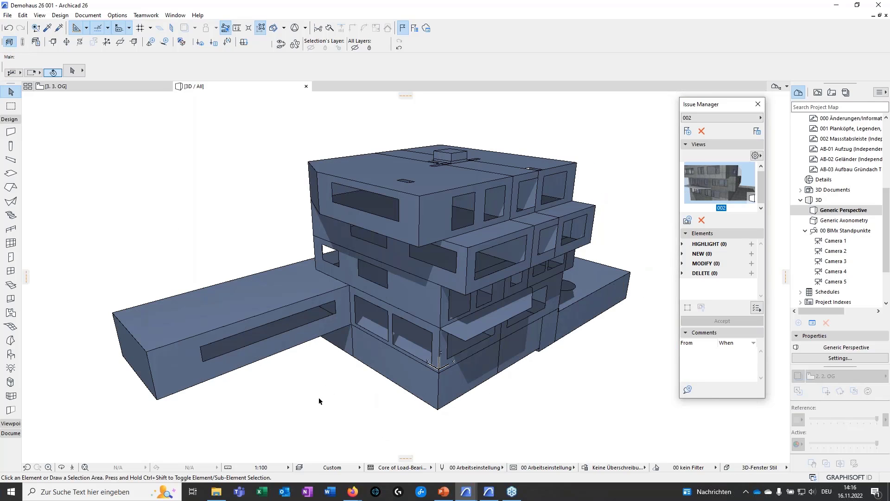
mouse_move(330, 414)
shift+middle_down()
mouse_move(397, 355)
mouse_move(470, 373)
mouse_move(338, 408)
shift+middle_up()
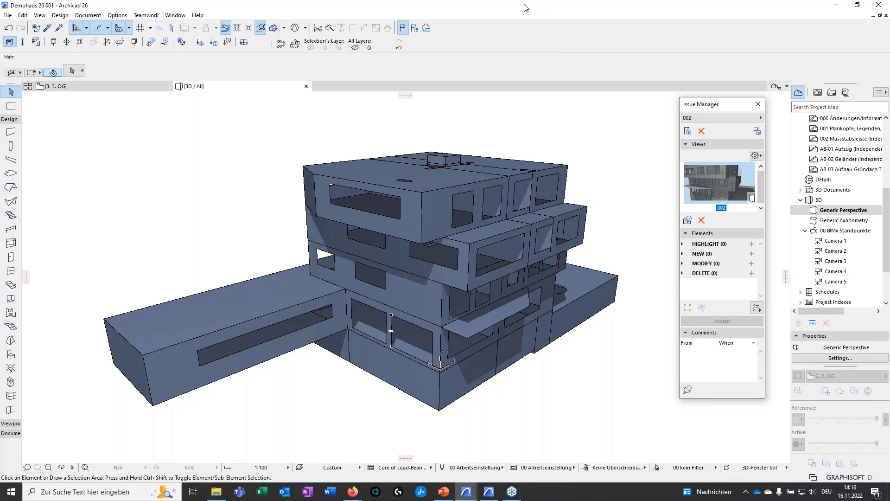
Switch from the Demohaus project to the Archicad project 000 Analysemodell
drag(525, 8, 460, 0)
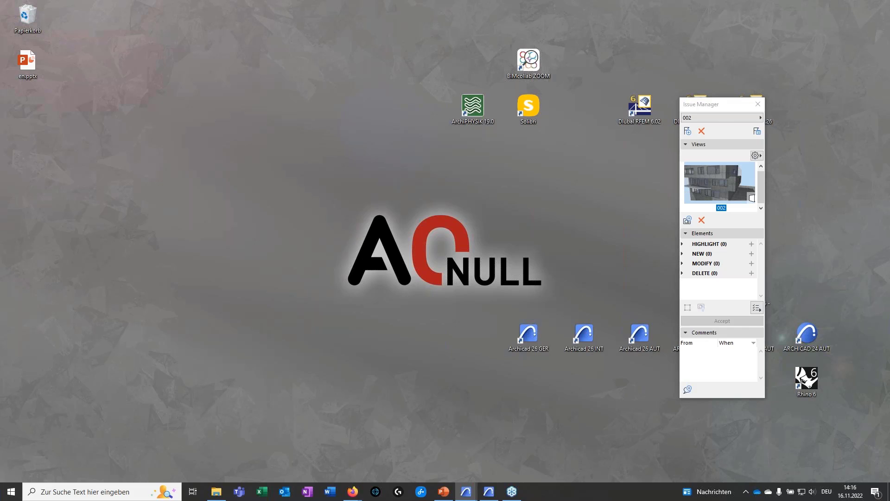
drag(326, 0, 303, 93)
click(602, 91)
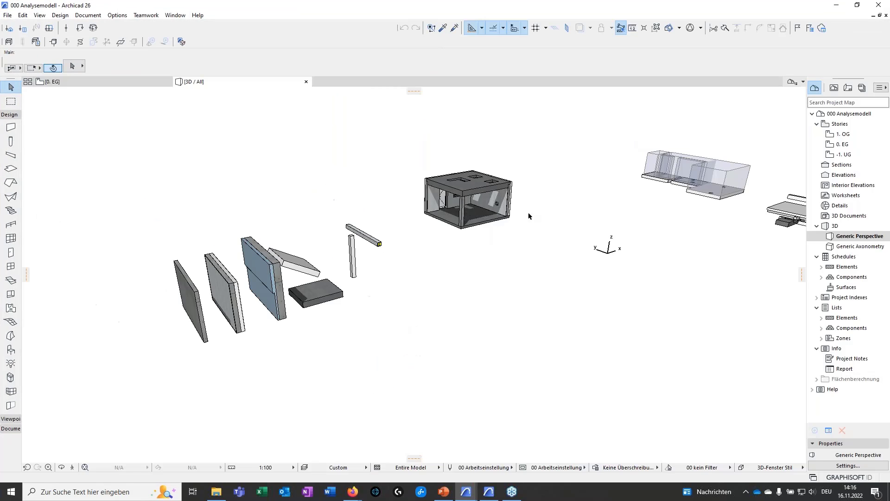
Examine the sample walls, slabs, column and beam in 3D, including the layering of the composite walls
middle_drag(384, 324, 198, 302)
scroll(357, 336, up, 2)
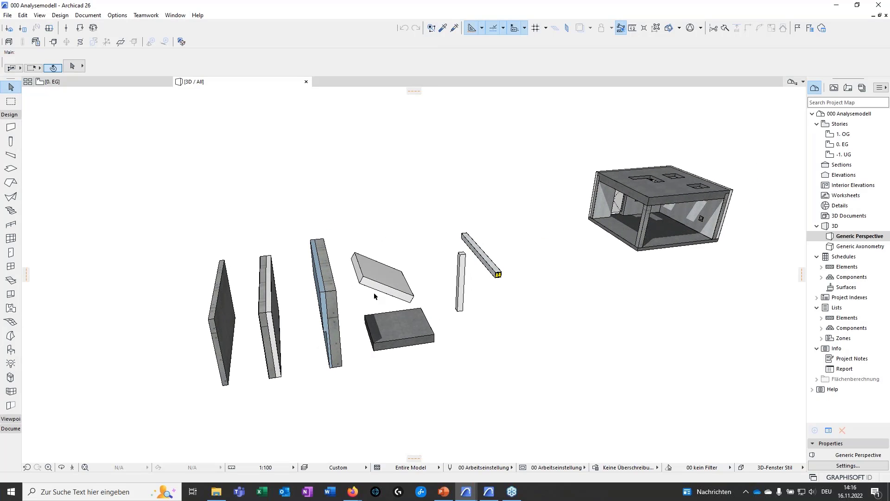
scroll(464, 284, up, 5)
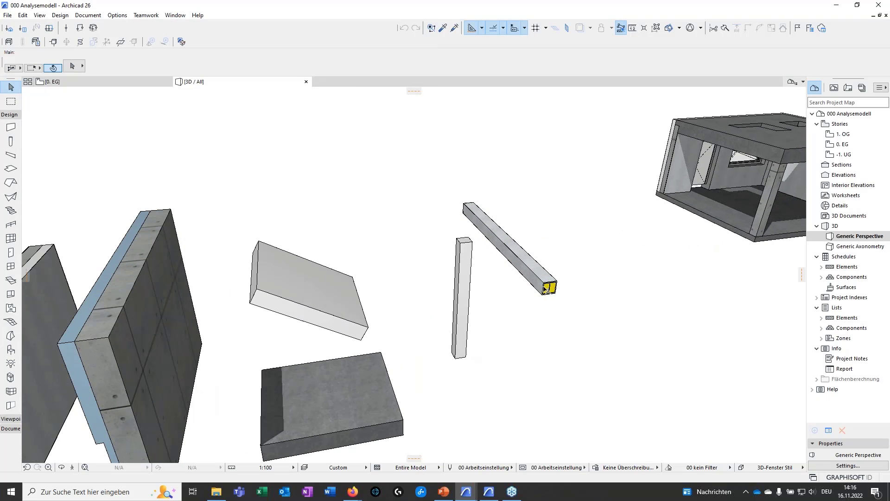
shift+middle_drag(389, 349, 201, 331)
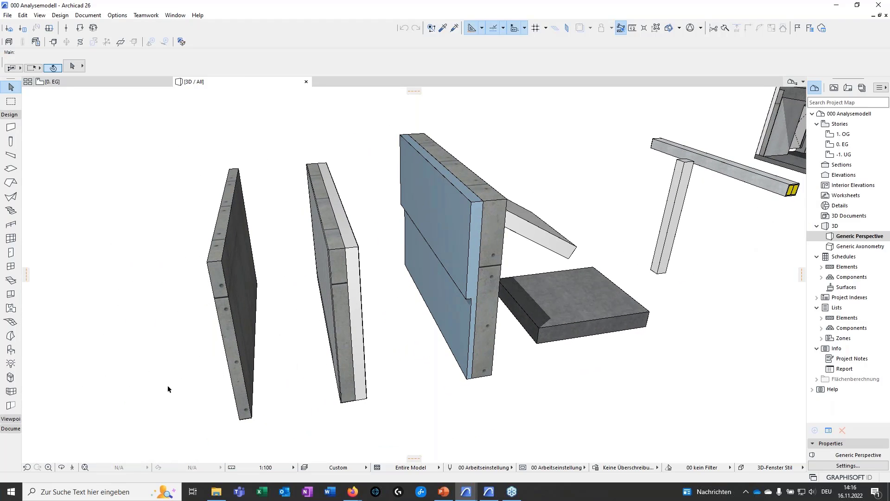
scroll(214, 263, up, 8)
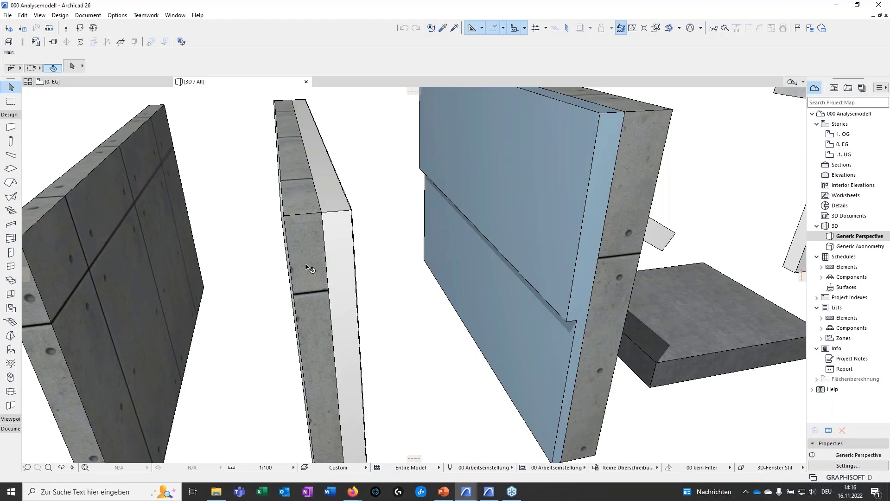
scroll(332, 275, down, 1)
middle_drag(332, 275, 315, 230)
scroll(382, 368, down, 8)
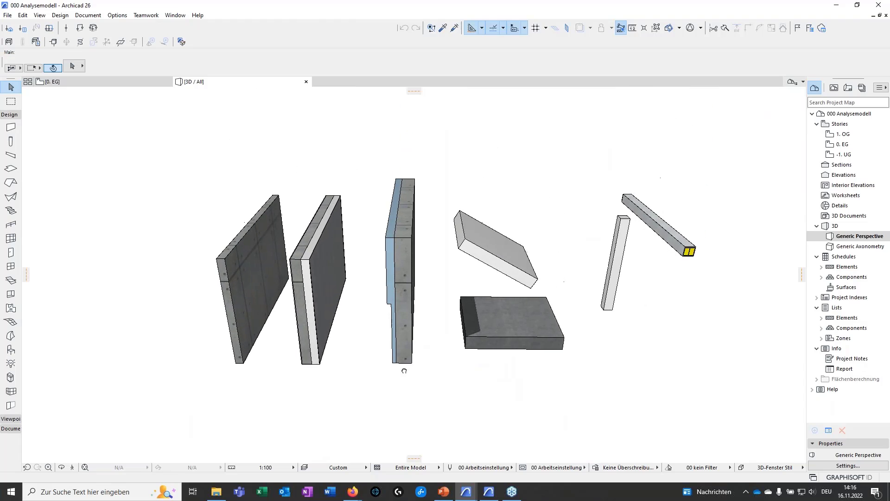
shift+middle_drag(383, 370, 447, 357)
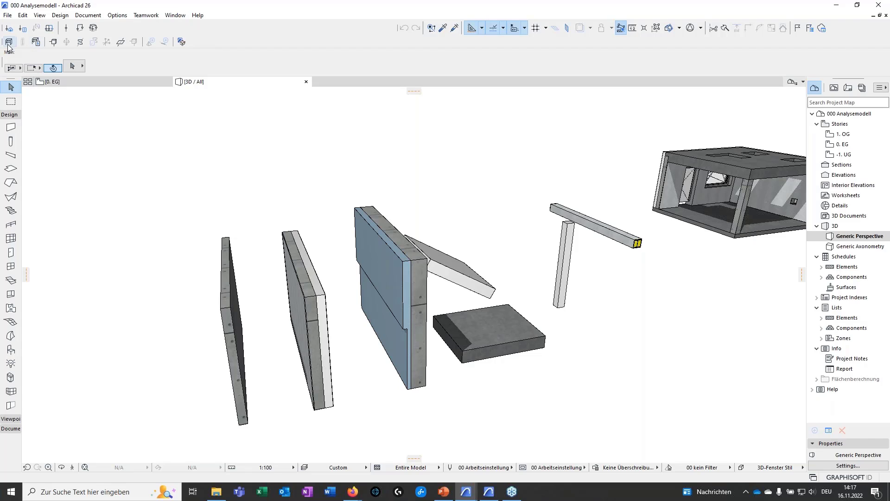
Display the sample elements' structural analytical model with their transparent physical bodies and inspect the column and beam members
key(ctrl+a)
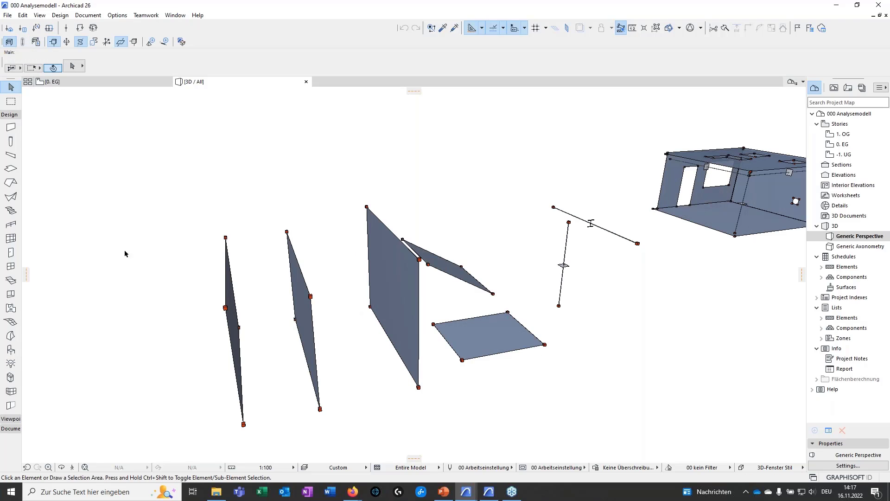
click(24, 41)
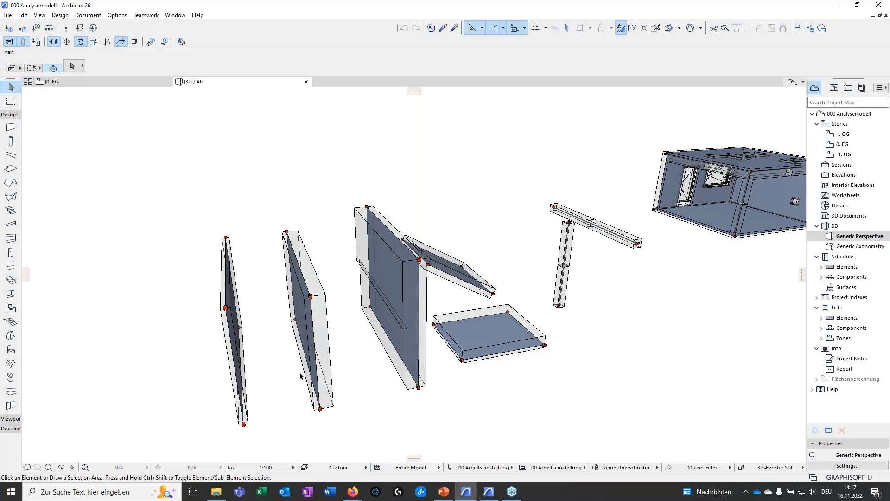
shift+middle_drag(300, 376, 195, 385)
shift+middle_drag(488, 369, 443, 302)
scroll(443, 302, up, 4)
middle_drag(425, 347, 368, 344)
scroll(491, 258, up, 10)
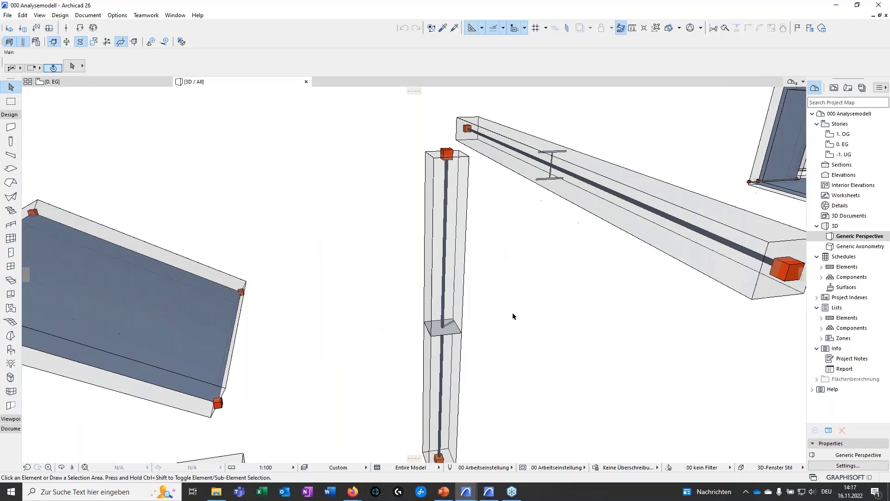
scroll(450, 211, down, 8)
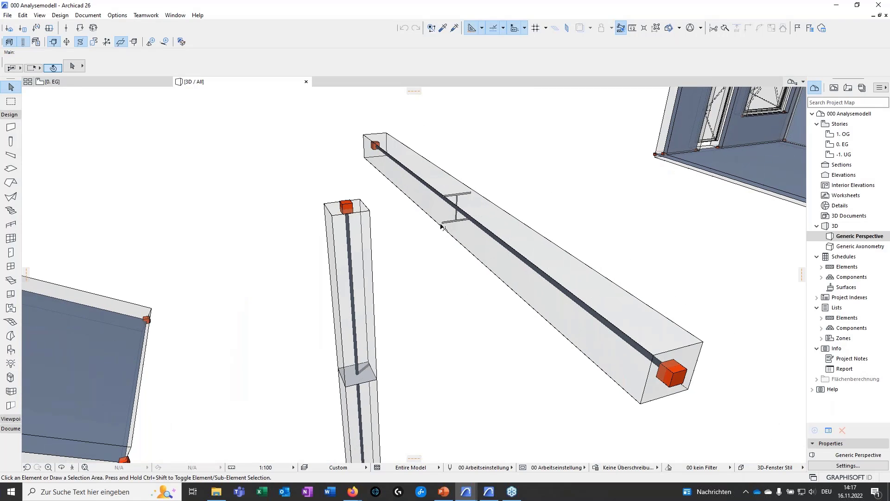
Turn off the structural analytical model display and inspect the beam's complex profile at its end face
click(9, 42)
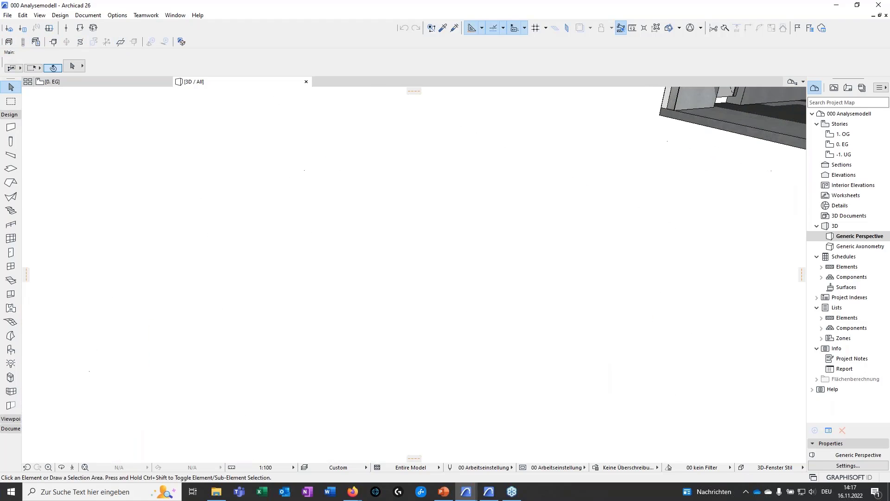
scroll(552, 295, down, 2)
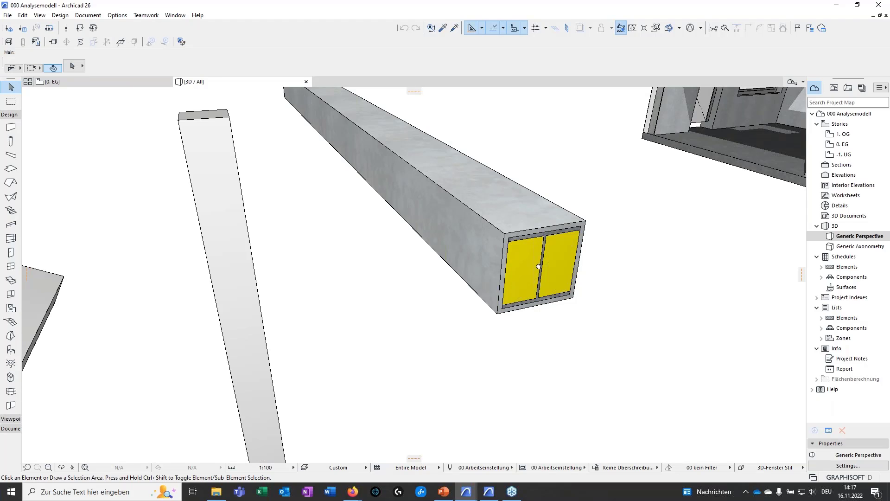
middle_drag(539, 266, 532, 280)
scroll(652, 207, down, 2)
middle_drag(652, 207, 618, 224)
scroll(491, 271, down, 4)
scroll(413, 304, down, 4)
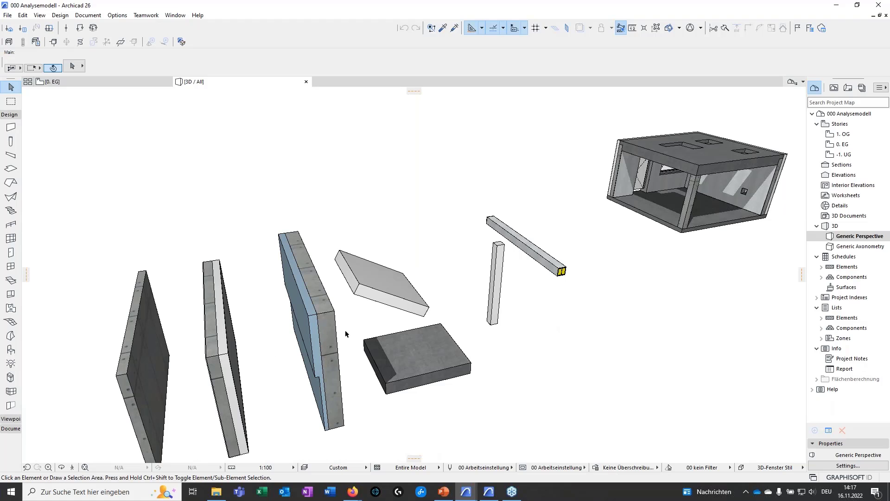
Set the structural analytical model generation rules to No Rules for the box-shaped room model
middle_drag(478, 327, 194, 345)
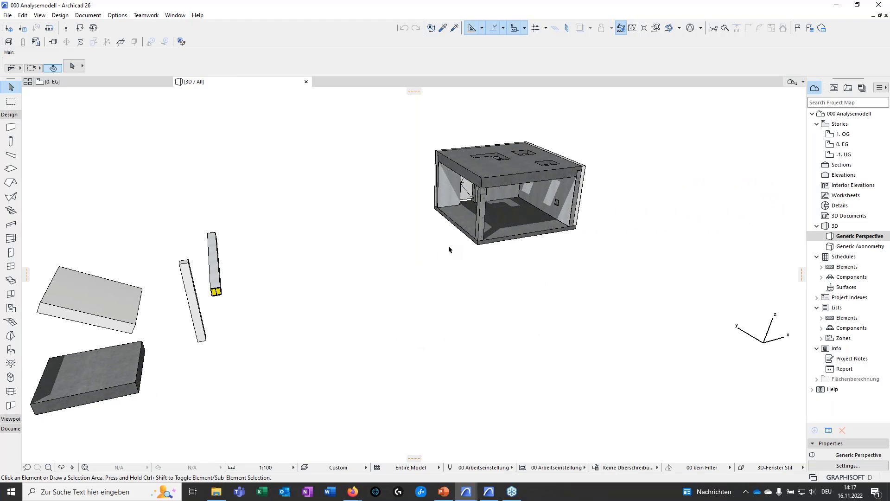
middle_drag(448, 250, 420, 307)
shift+middle_drag(348, 307, 448, 342)
scroll(403, 324, up, 5)
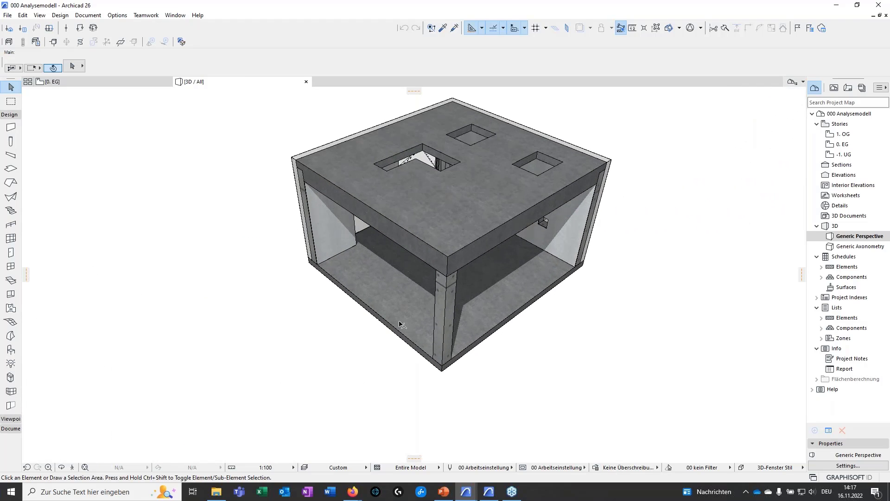
scroll(401, 324, up, 1)
click(37, 43)
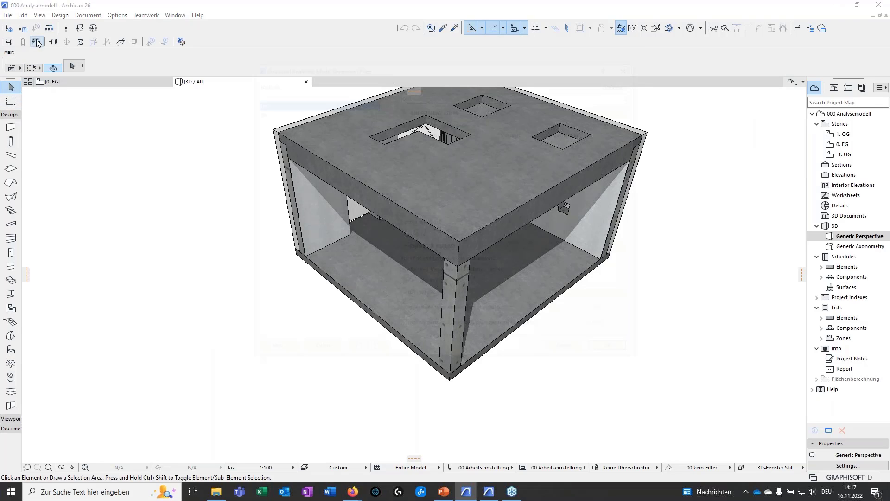
click(267, 84)
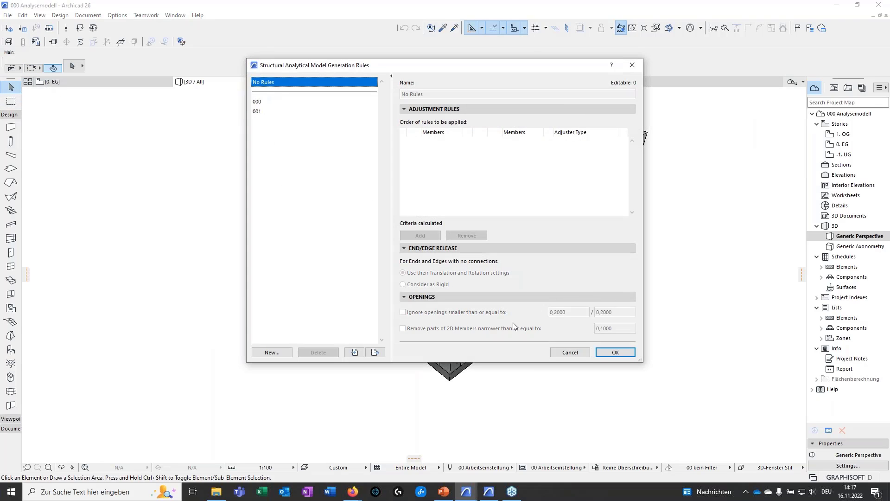
click(618, 353)
Display only the structural analytical model of the box-shaped room and examine its corners and openings from several sides
shift+middle_drag(268, 327, 348, 341)
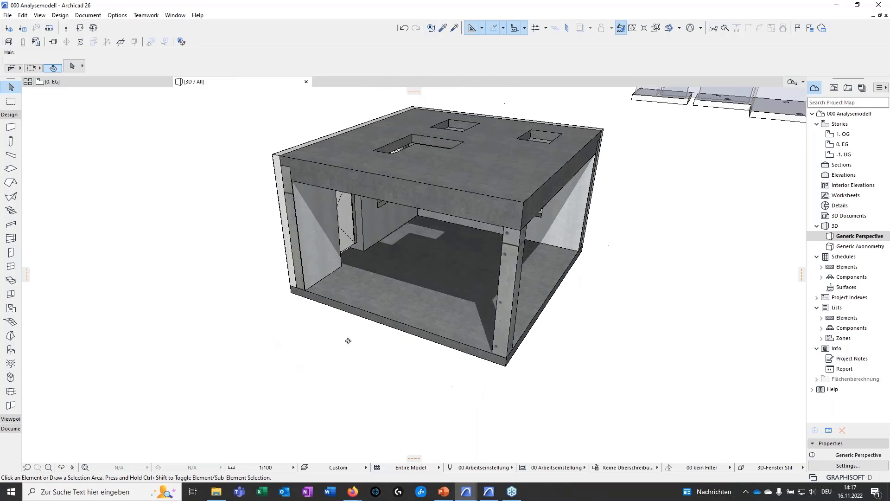
click(10, 42)
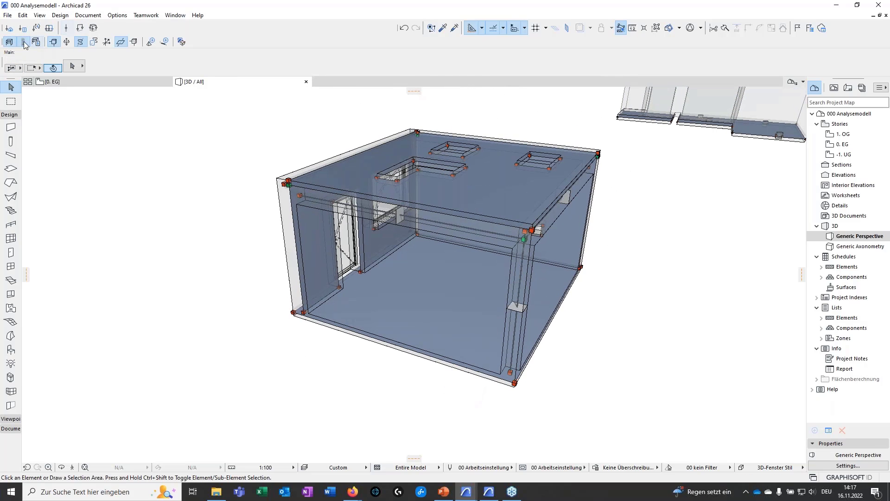
click(23, 41)
shift+middle_drag(272, 338, 616, 313)
scroll(388, 268, up, 4)
shift+middle_drag(276, 257, 384, 170)
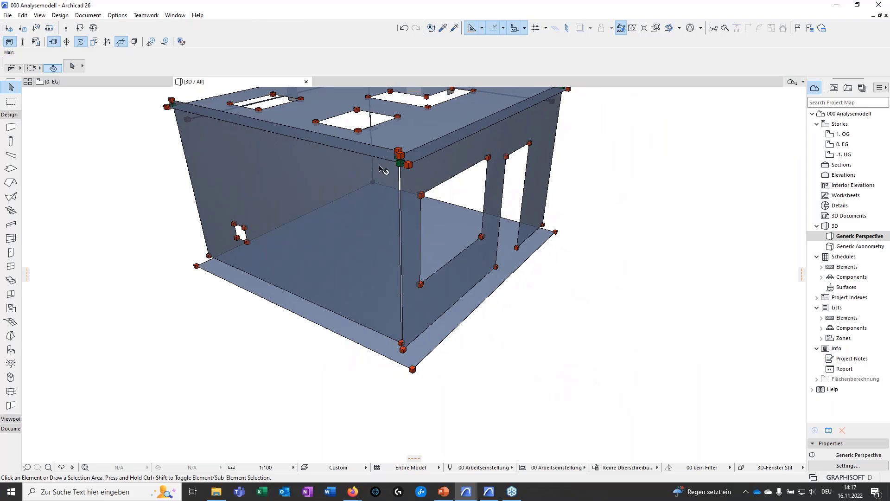
shift+middle_drag(260, 211, 353, 264)
shift+middle_drag(463, 315, 414, 252)
middle_drag(390, 308, 343, 310)
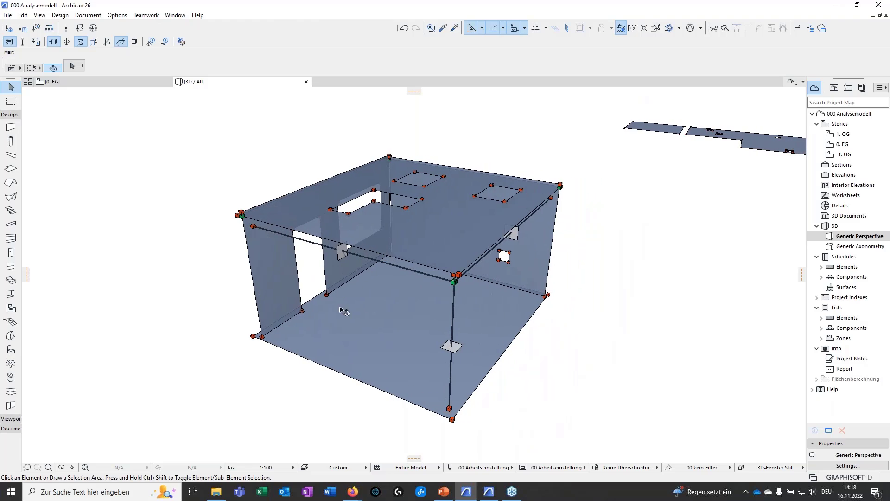
Add a Wall-to-Wall adjustment rule with Stretch & Cutback to generation rule set 000 and apply it to the model
click(37, 43)
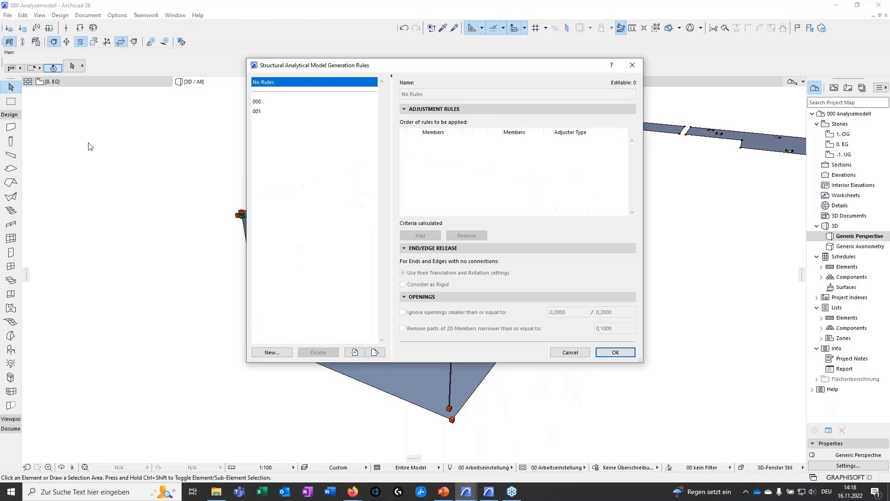
click(261, 102)
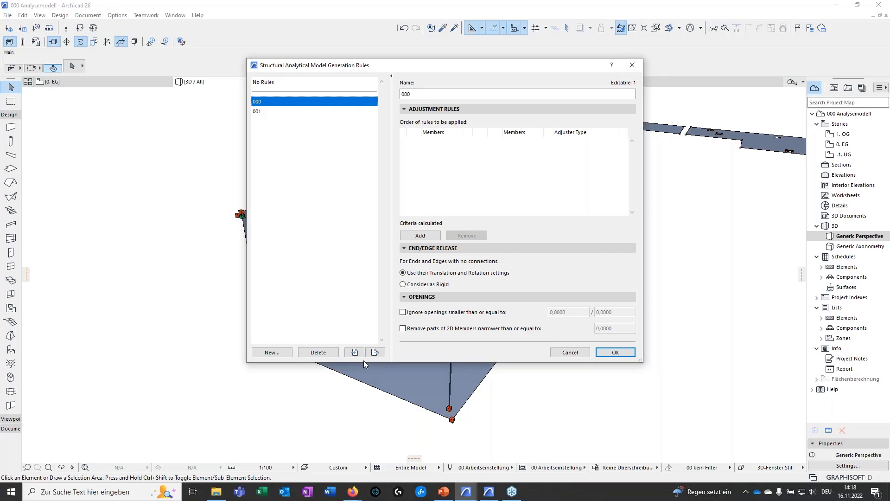
click(420, 236)
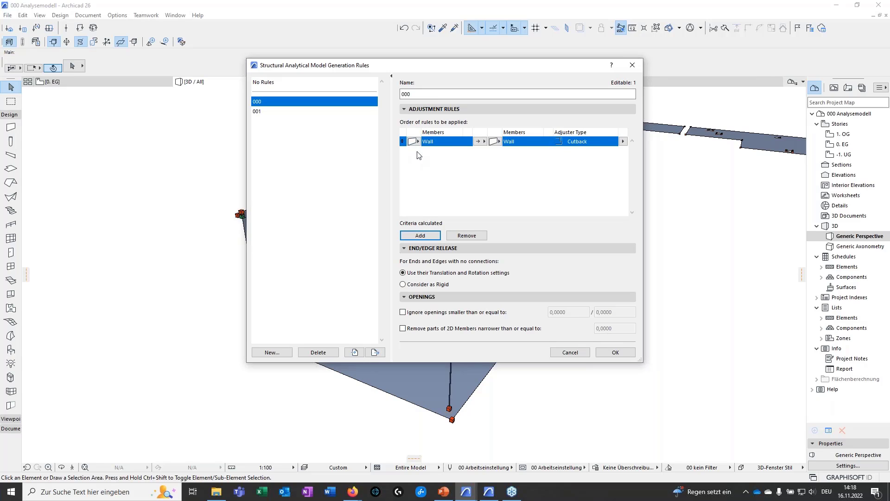
click(624, 141)
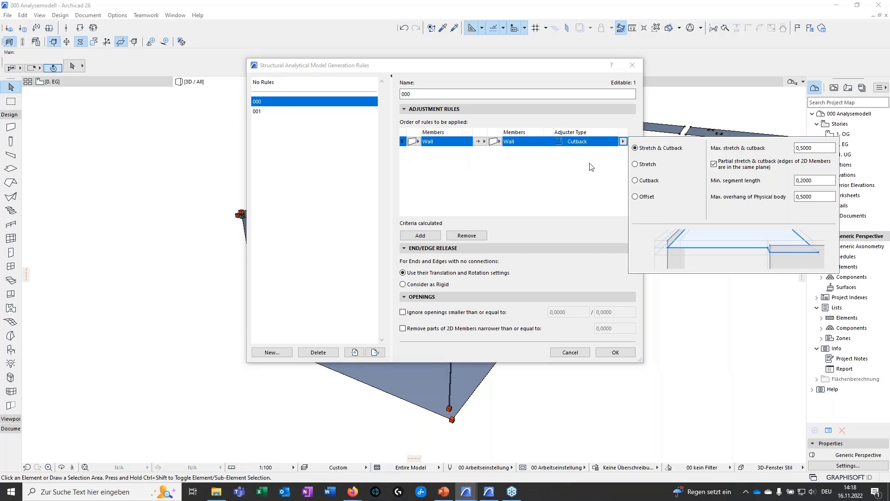
click(564, 182)
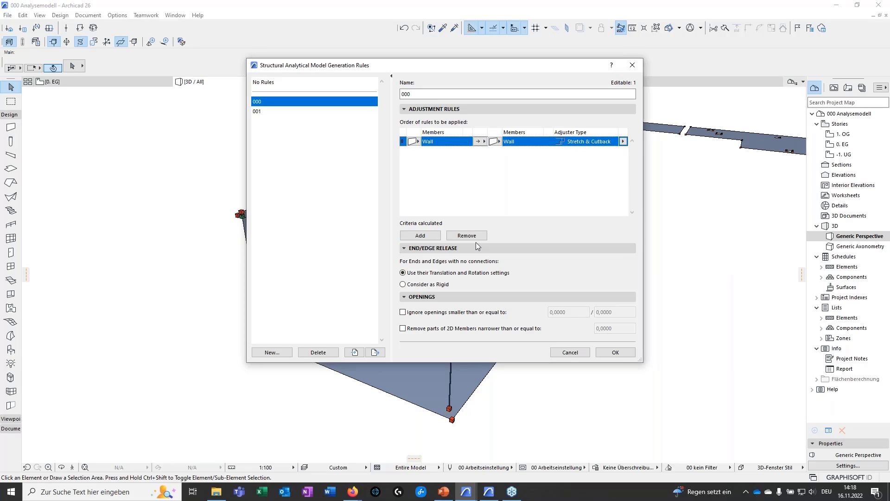
click(615, 352)
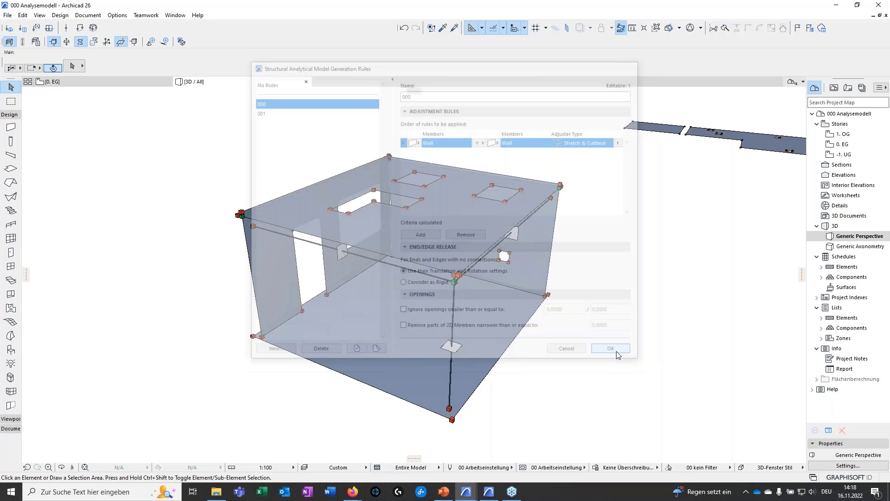
Inspect the room's wall corners and add a Wall-to-Slab rule with Stretch & Cutback to generation rule set 000
click(353, 319)
shift+middle_drag(353, 319, 598, 204)
key(Escape)
key(Escape)
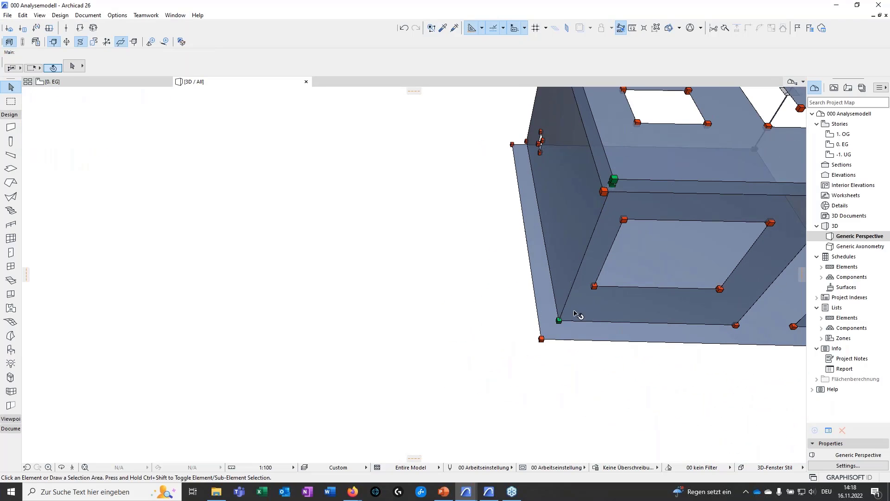
shift+middle_drag(586, 278, 594, 313)
shift+middle_drag(546, 276, 478, 287)
click(35, 43)
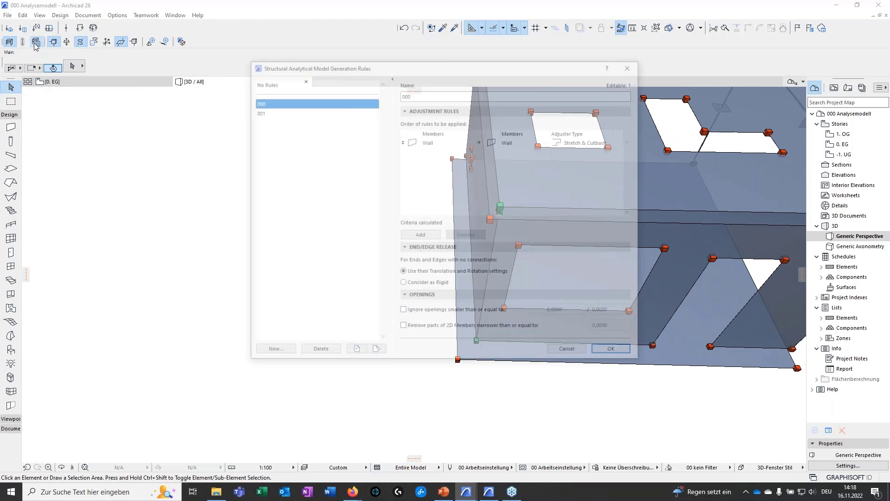
click(420, 235)
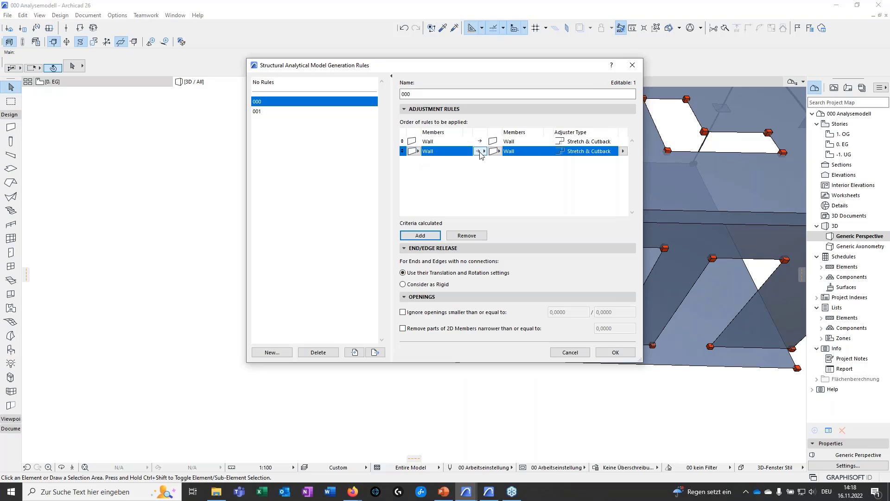
click(495, 151)
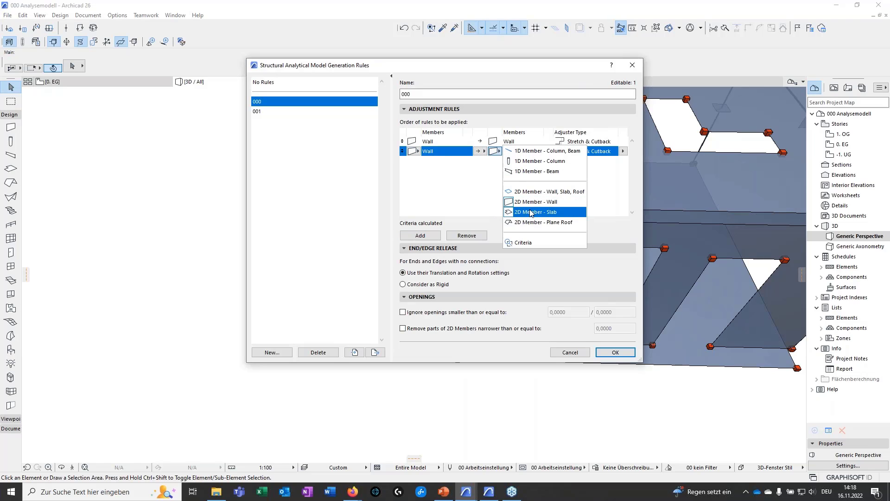
click(529, 212)
Add a Slab-to-Wall rule with Stretch & Cutback to generation rule set 000 and apply the rules
click(420, 235)
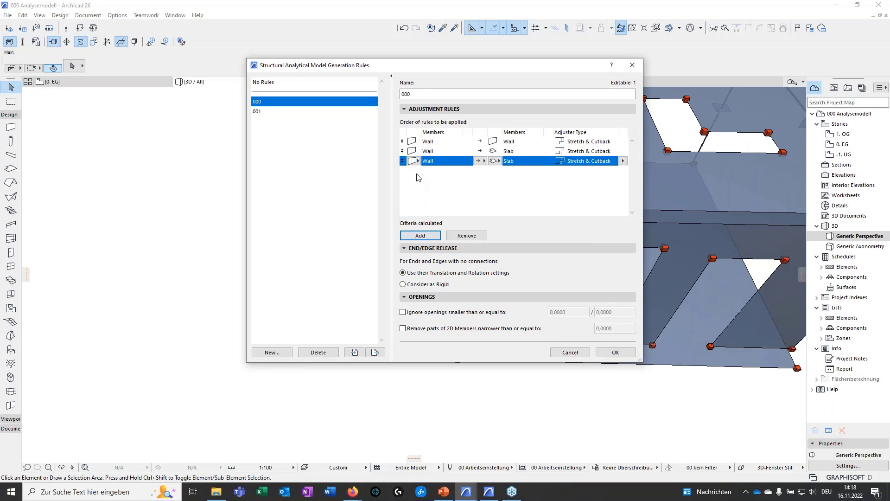
click(414, 161)
click(447, 221)
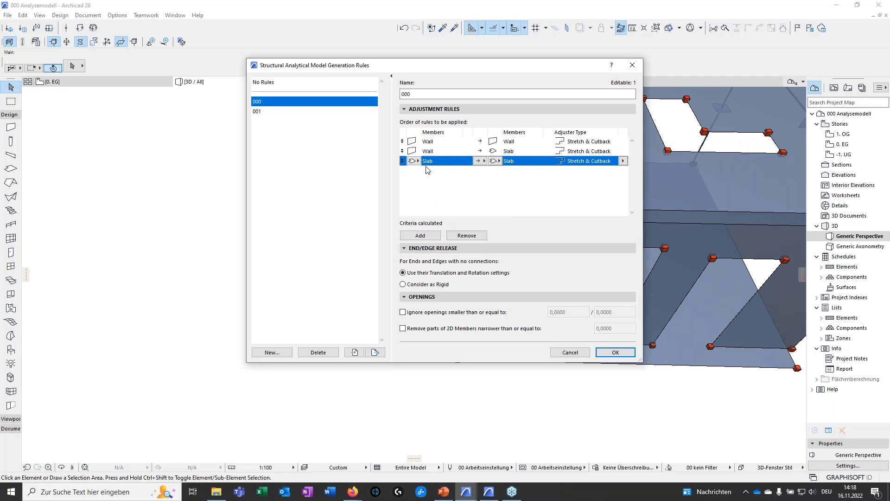
click(495, 161)
click(534, 212)
click(615, 352)
Check the adjusted room from several sides and set rule set 000 to ignore openings smaller than or equal to 0,5 / 0,5
shift+middle_drag(621, 353, 457, 301)
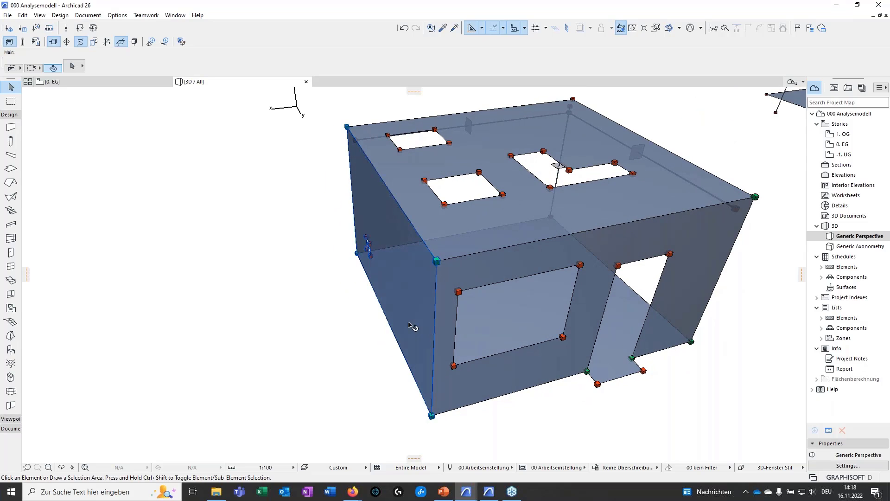
shift+middle_drag(411, 327, 295, 304)
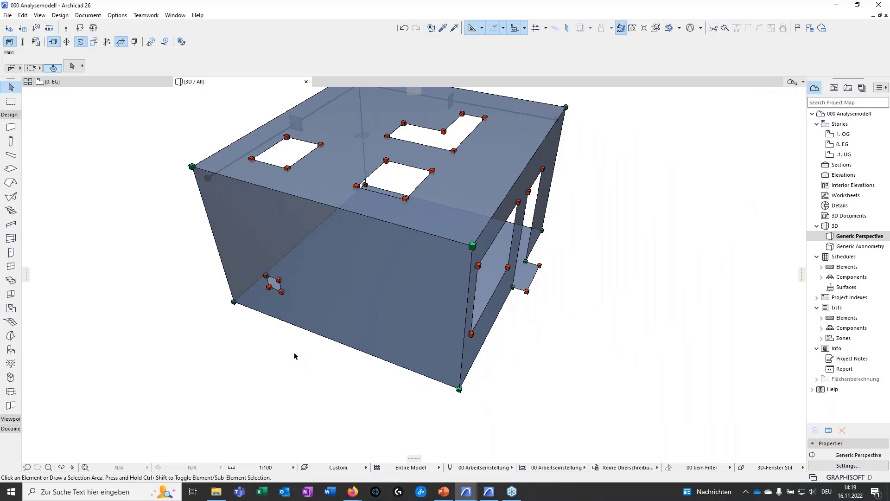
shift+middle_drag(294, 352, 383, 327)
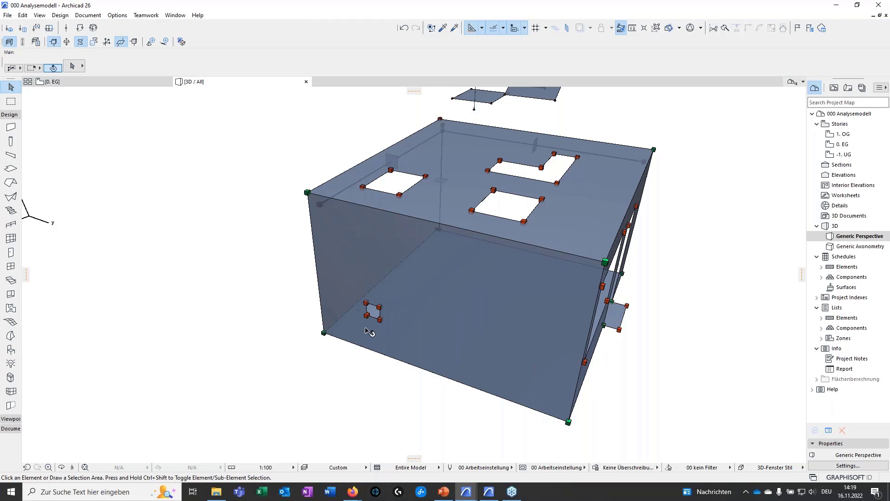
shift+middle_drag(369, 331, 494, 348)
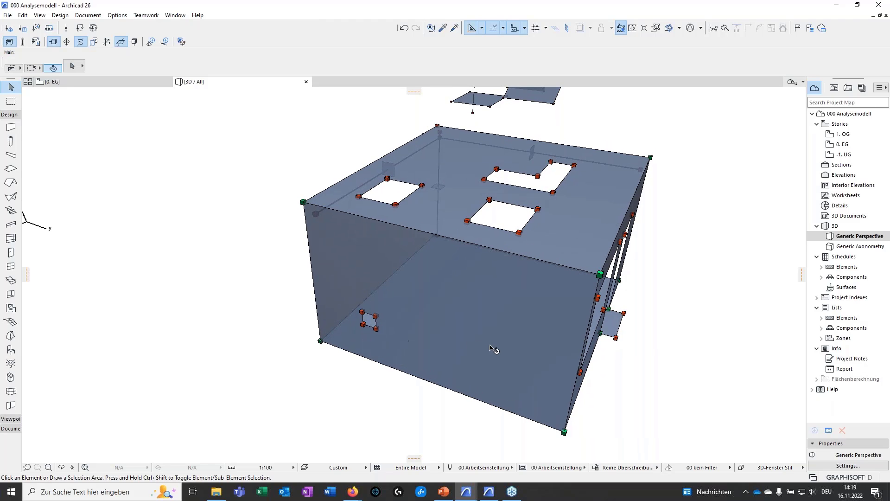
click(36, 42)
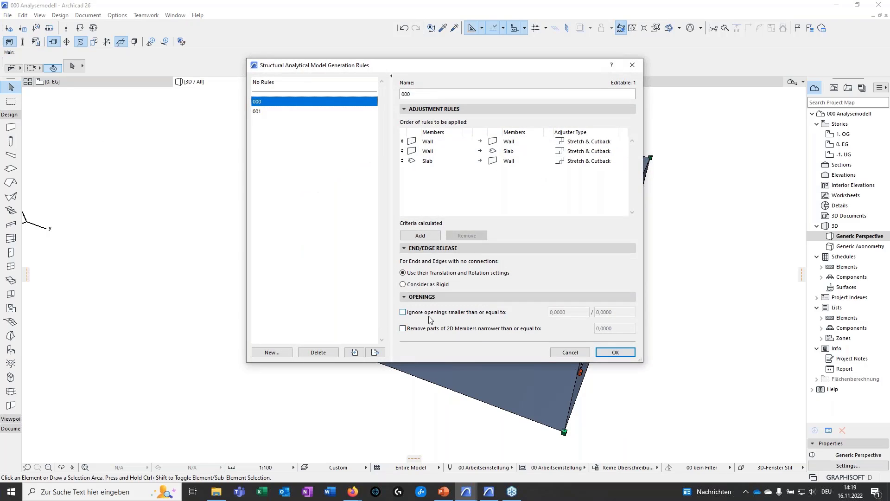
click(403, 312)
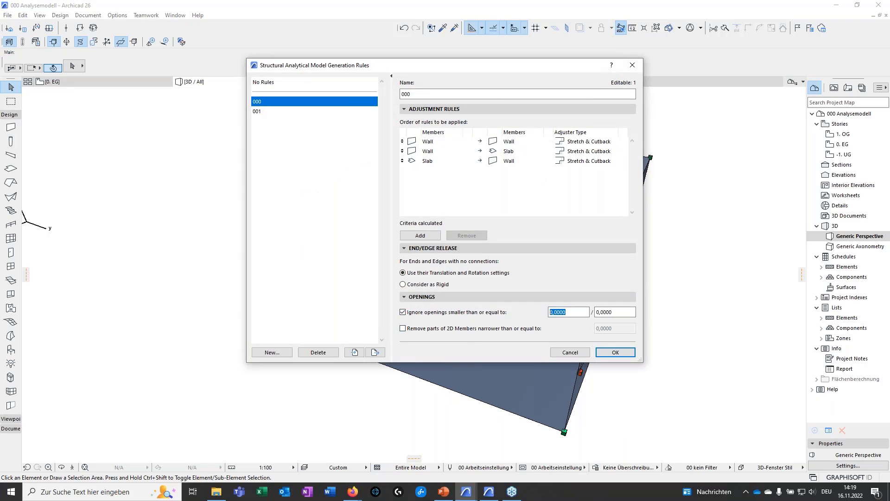
text(0,5)
double_click(616, 312)
text(0,5)
Apply generation rule set 001 to the model and examine the resulting box-shaped room from several sides
click(258, 110)
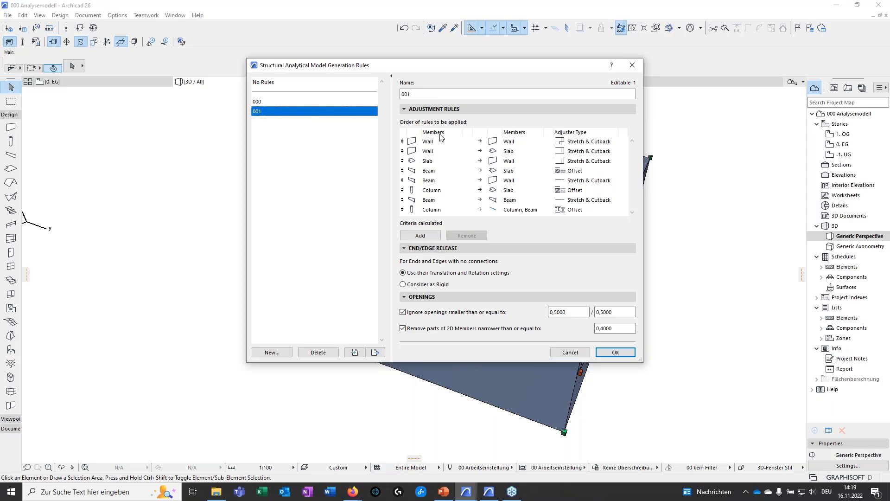
click(615, 352)
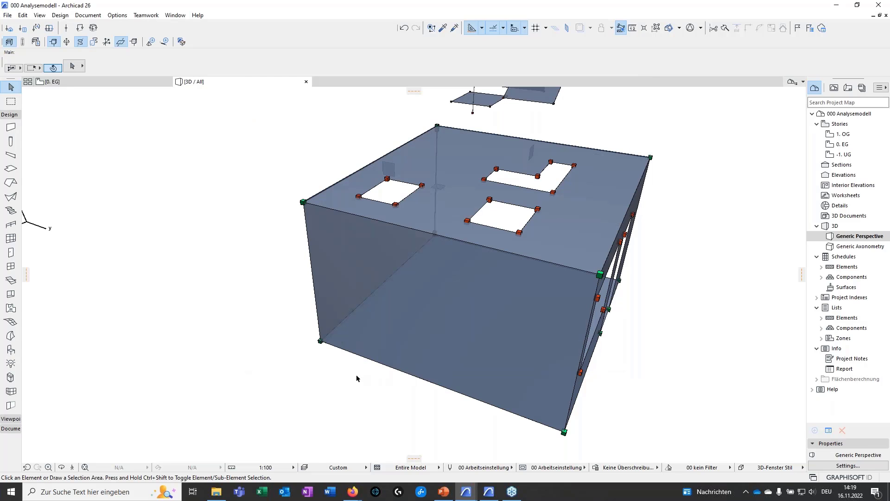
shift+middle_drag(302, 378, 554, 411)
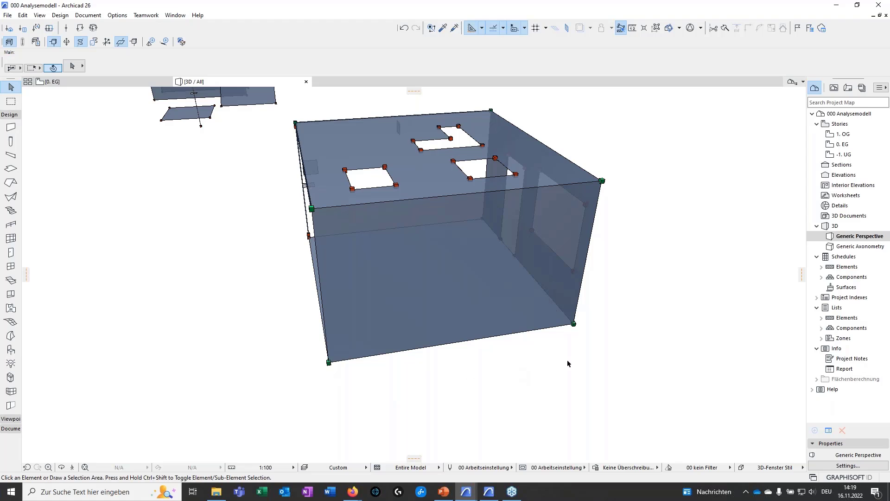
shift+middle_drag(597, 210, 418, 280)
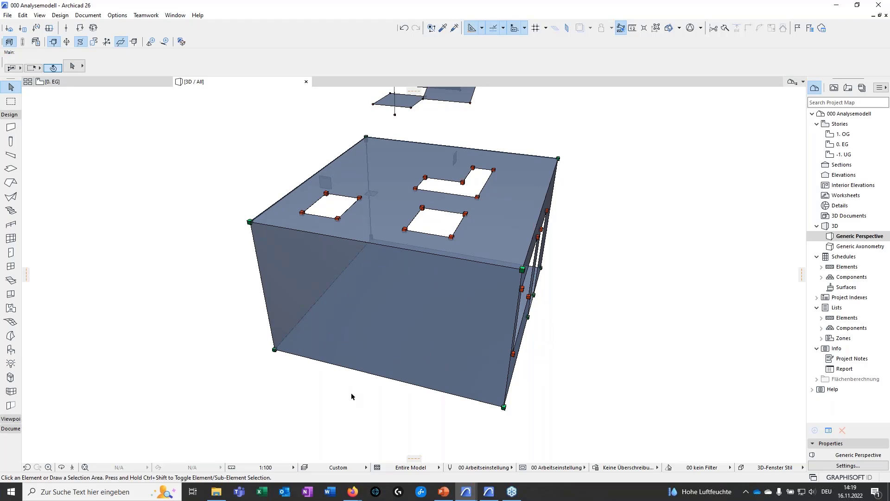
shift+middle_drag(579, 368, 328, 187)
scroll(639, 371, down, 2)
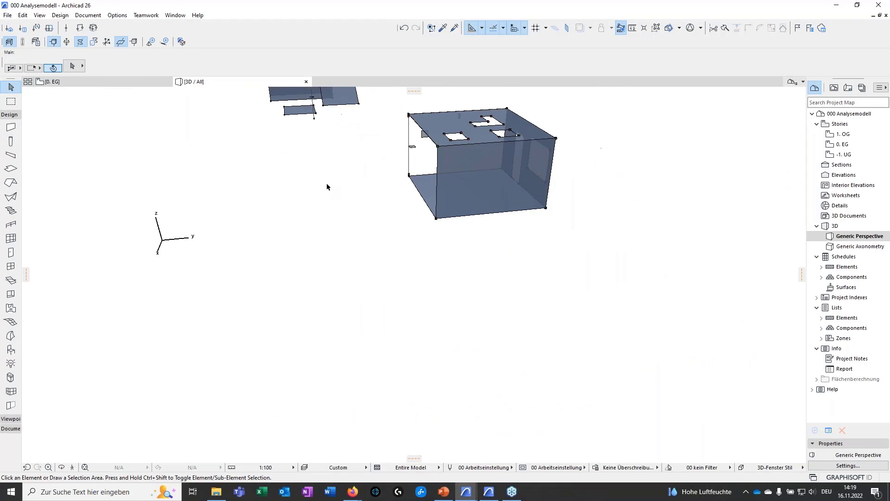
Turn off the structural analytical model display and select the thinner of the two adjoining dark concrete slabs
middle_drag(783, 297, 404, 297)
click(10, 44)
middle_drag(656, 438, 678, 262)
scroll(527, 261, up, 3)
scroll(527, 261, up, 2)
shift+middle_drag(534, 256, 519, 276)
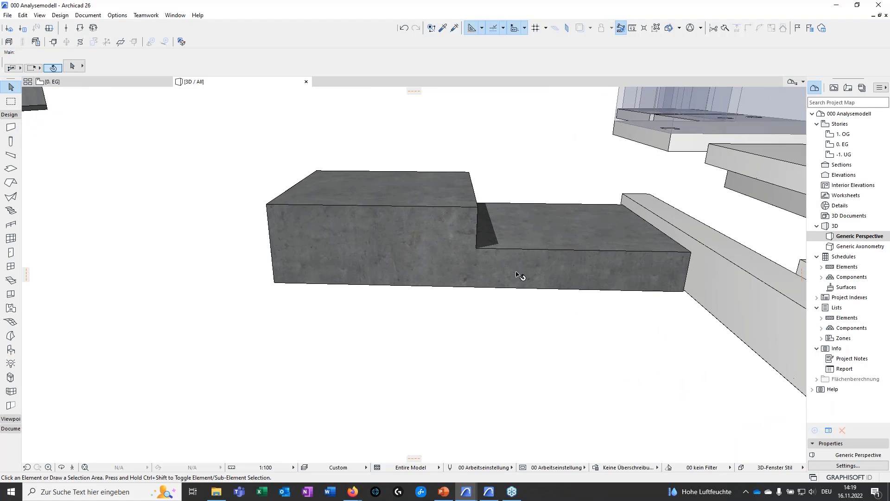
click(449, 225)
click(542, 265)
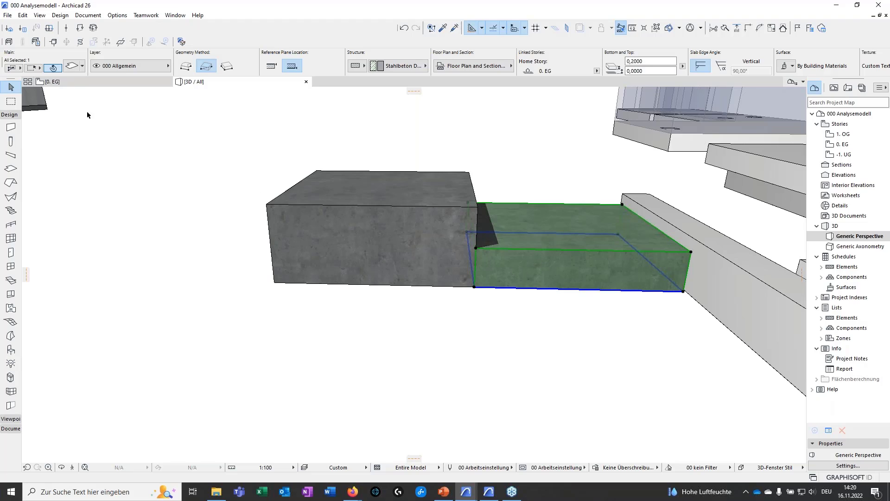
Display the structural analytical model of the adjoining slabs and compare it with their transparent physical bodies
click(35, 42)
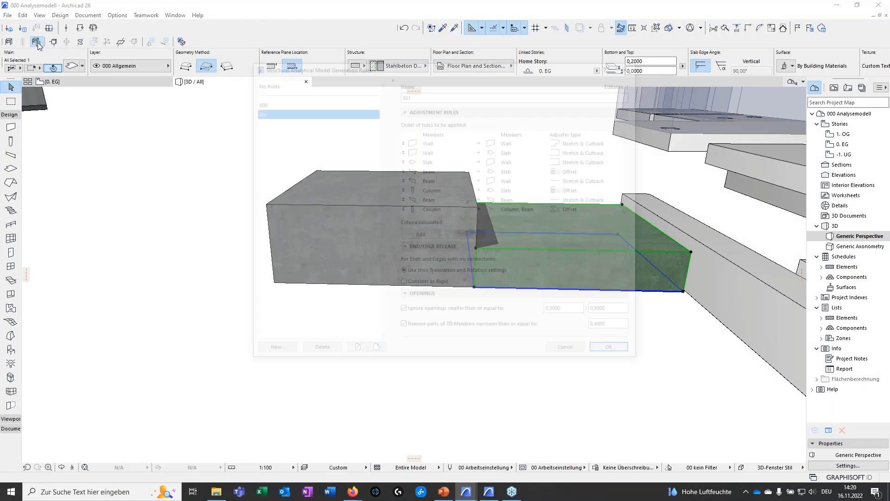
click(632, 65)
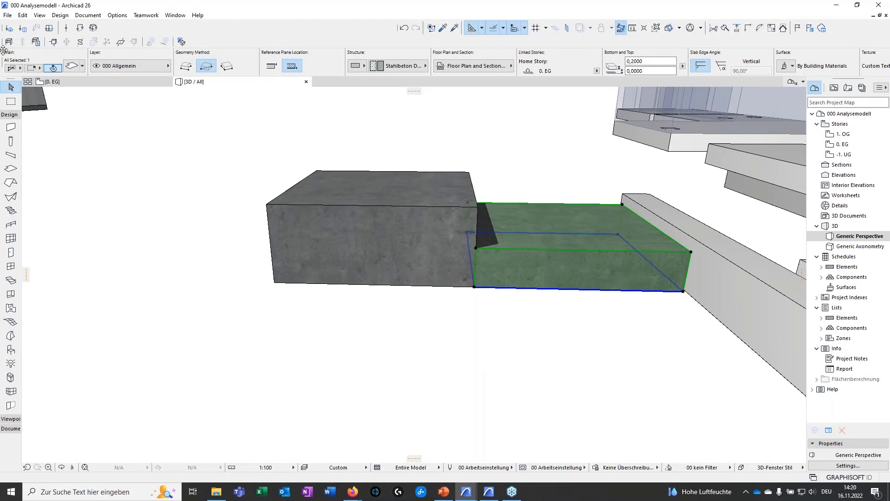
click(9, 42)
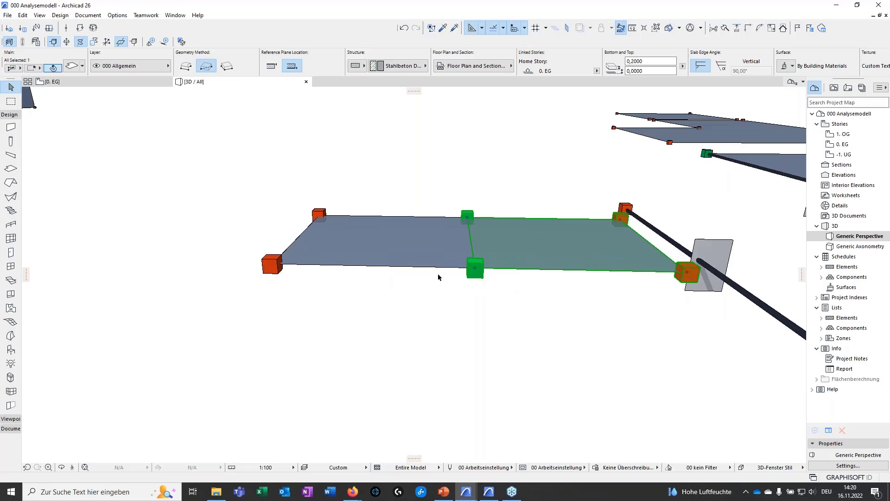
click(22, 42)
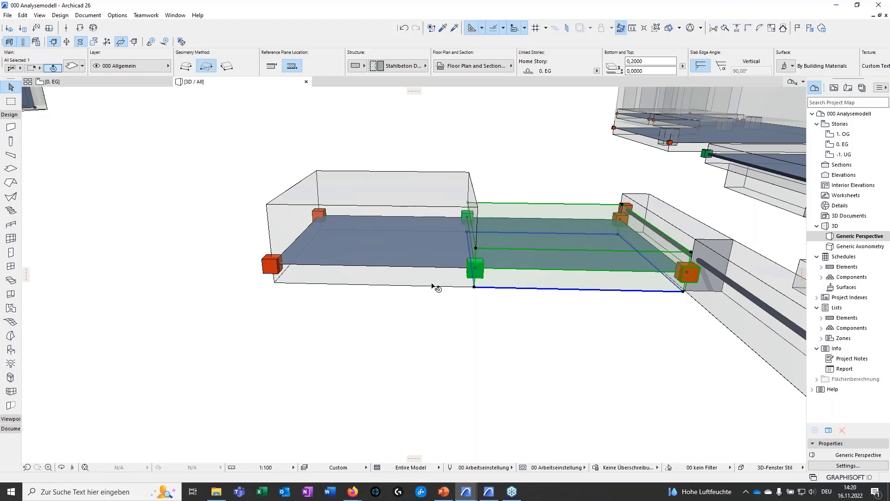
click(22, 41)
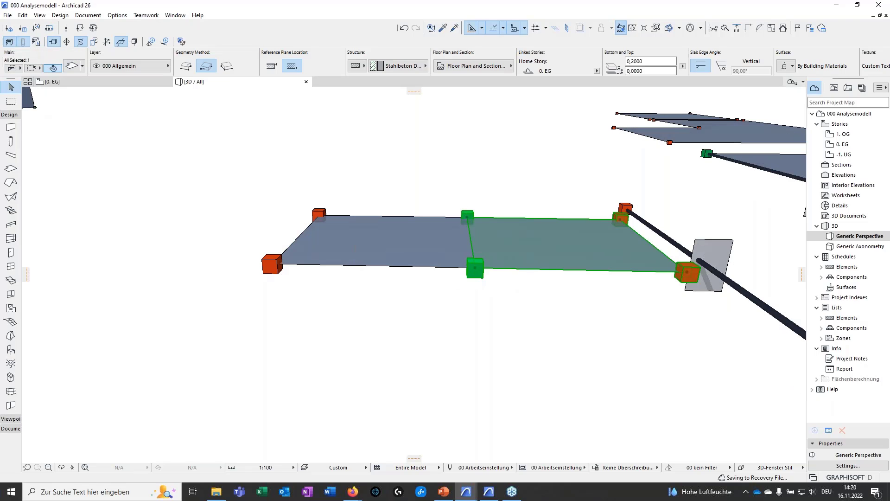
Raise the thicker slab's analytical surface to about Ez -0,5056 and snap it back to the adjoining slab's corner at Ez 0,1000
click(421, 246)
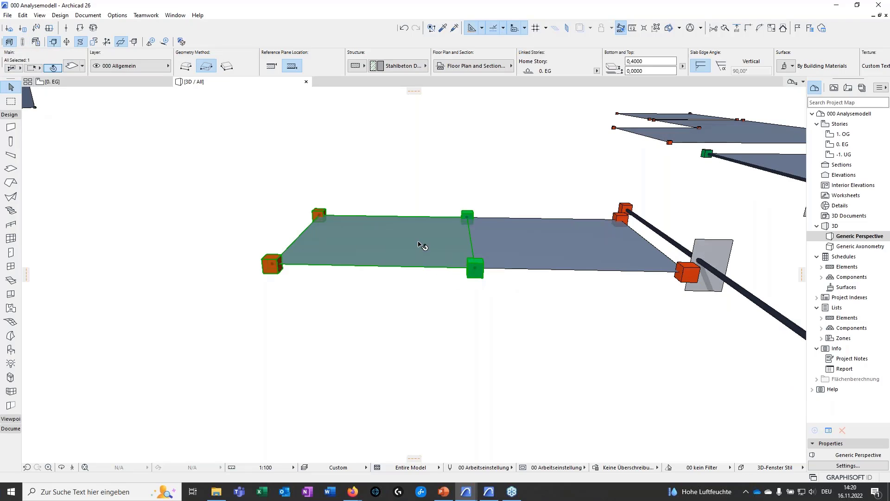
click(425, 267)
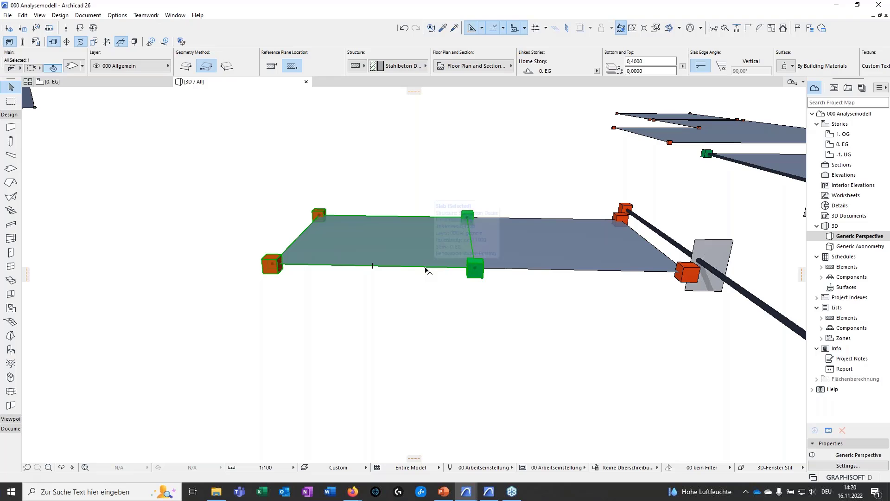
click(457, 240)
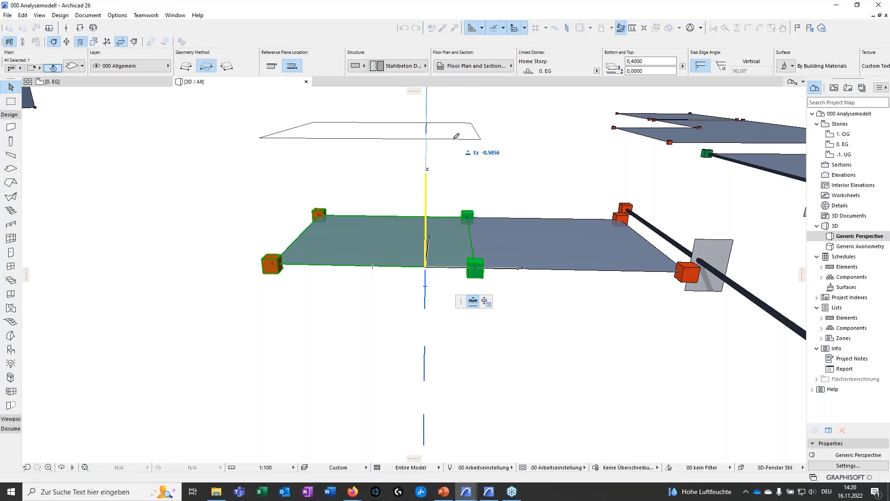
click(442, 148)
click(448, 139)
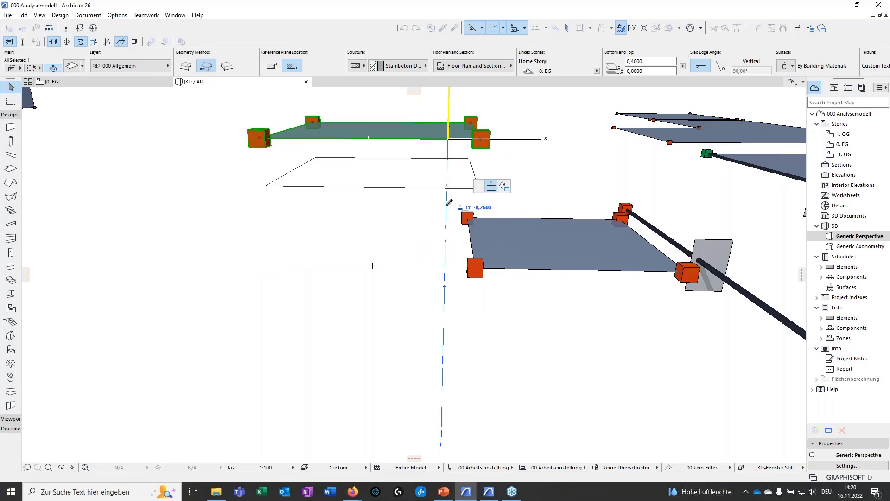
click(480, 265)
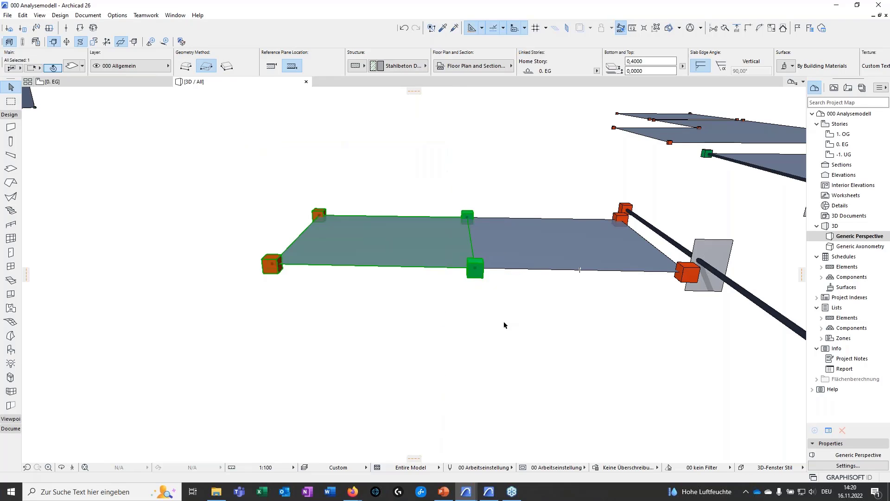
key(Escape)
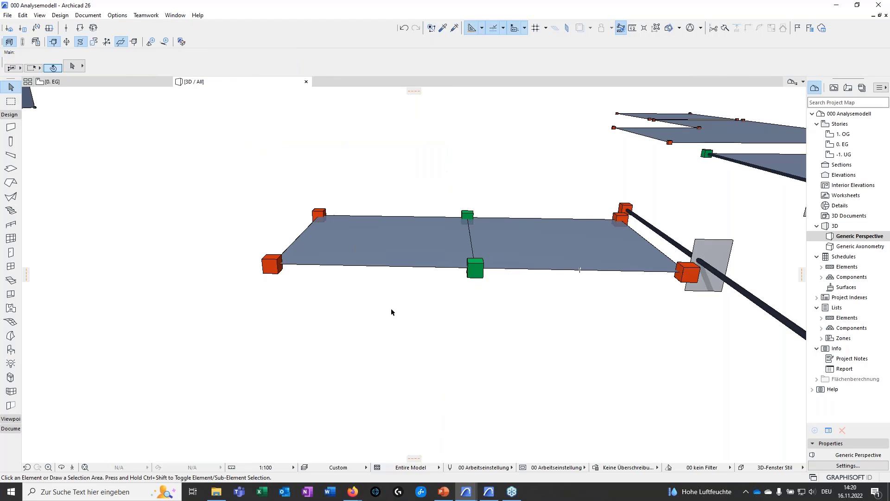
click(402, 218)
click(402, 216)
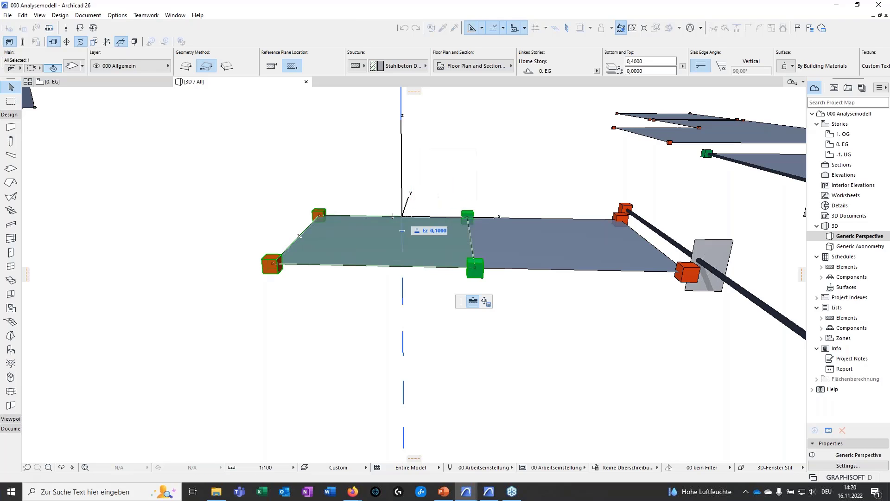
key(Escape)
key(Escape)
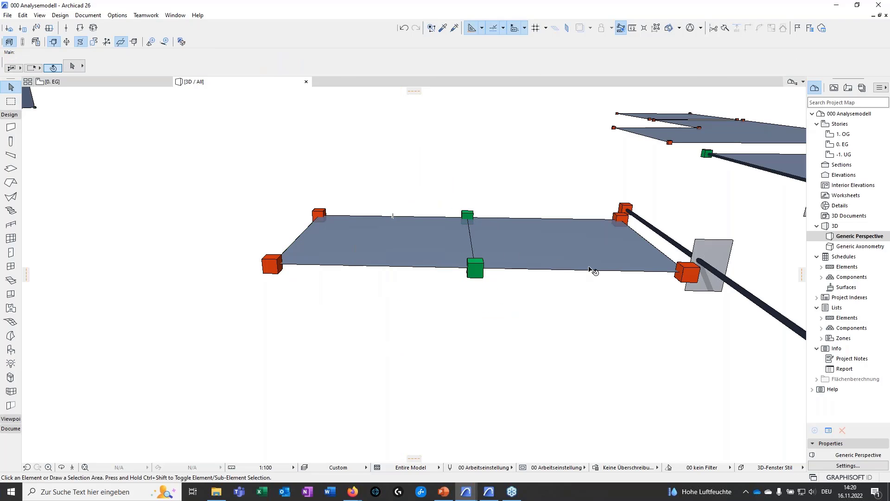
Select the beam beside the adjoining slabs and examine its analytical member and end nodes from several sides
middle_drag(594, 271, 547, 246)
click(364, 280)
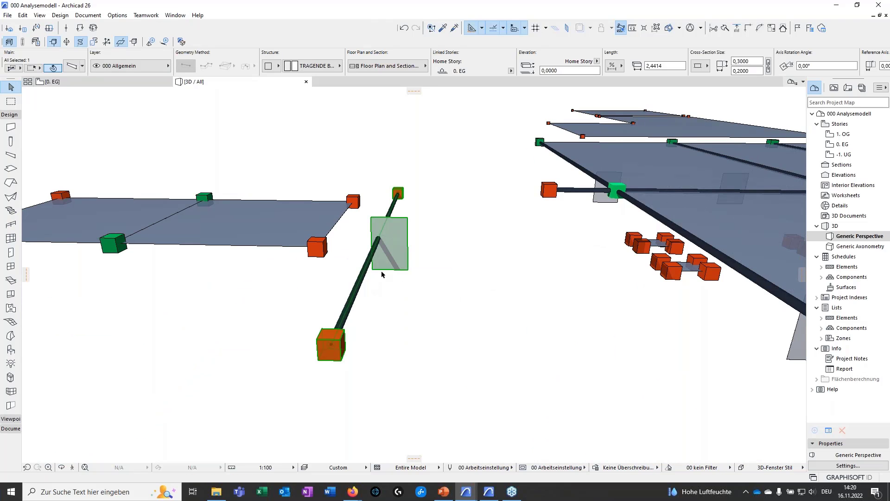
shift+middle_drag(399, 319, 433, 307)
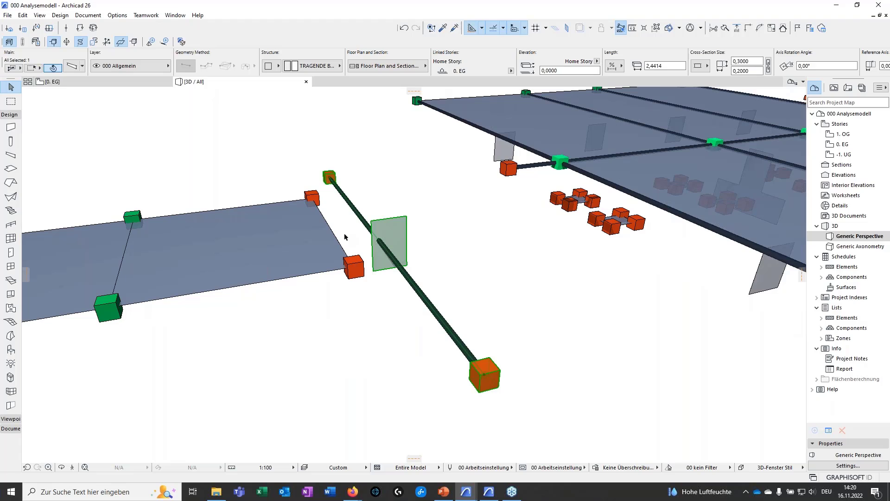
shift+middle_drag(419, 339, 479, 349)
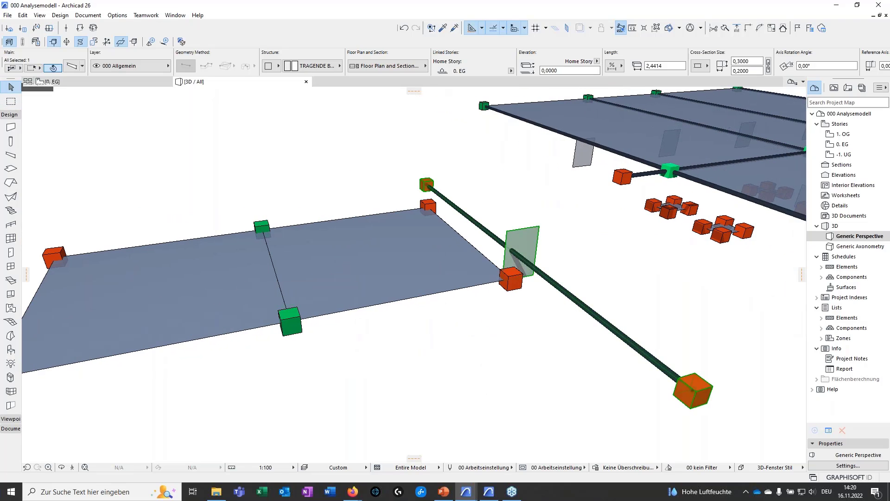
shift+middle_drag(258, 272, 516, 377)
Display the transparent physical bodies and compare the stepped beam and the two corbelled columns with their analytical axes
click(22, 42)
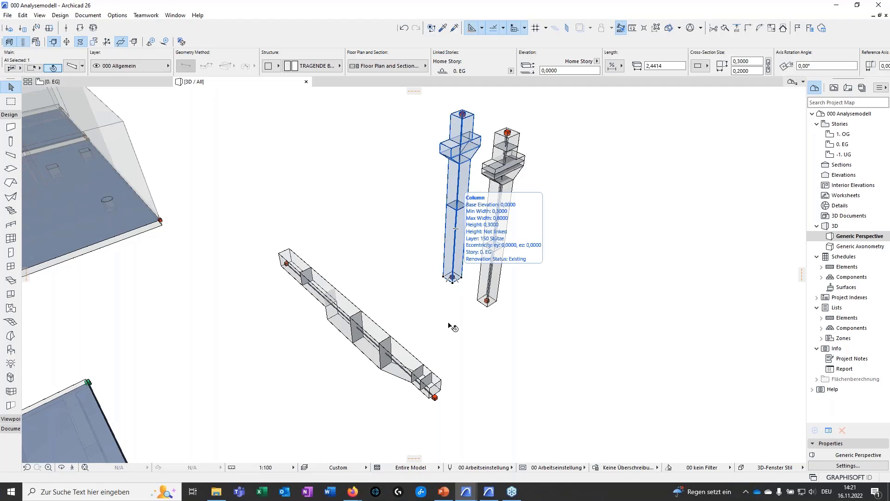
scroll(550, 302, down, 2)
scroll(425, 361, up, 2)
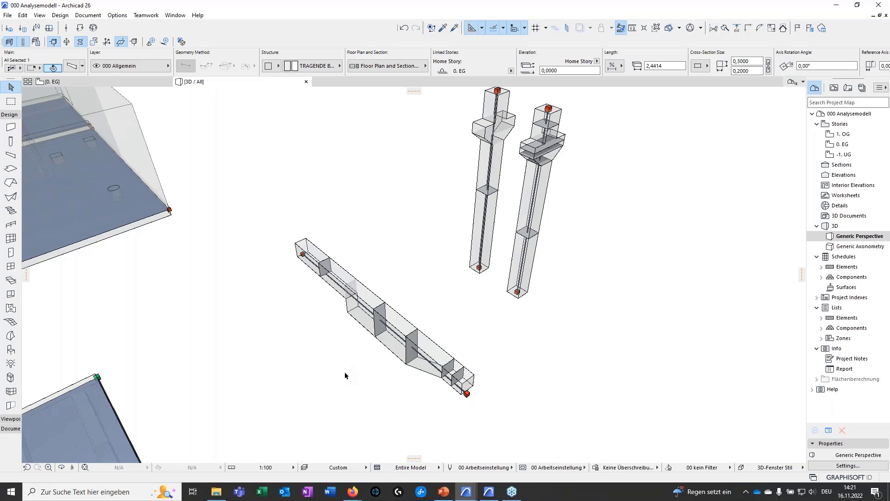
shift+middle_drag(344, 371, 408, 352)
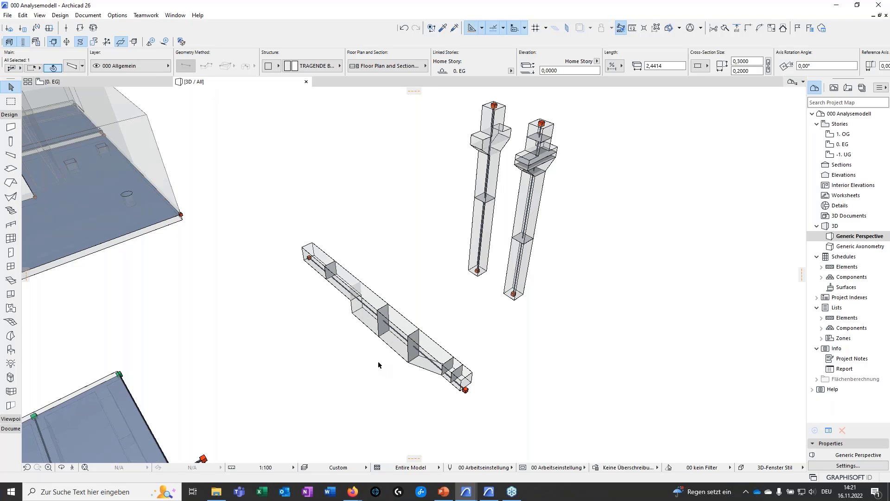
Generate the live loads for the zones above the floor slabs and inspect the resulting load surfaces
shift+middle_drag(371, 355, 566, 298)
scroll(339, 374, up, 5)
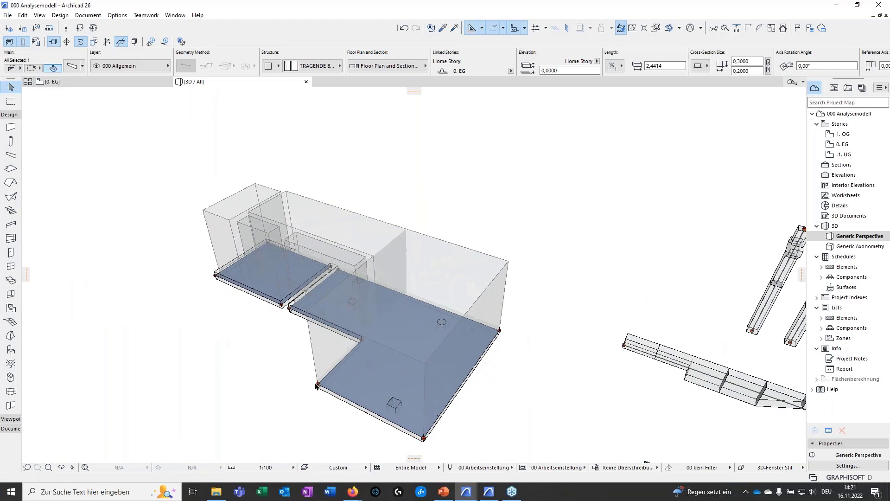
click(168, 348)
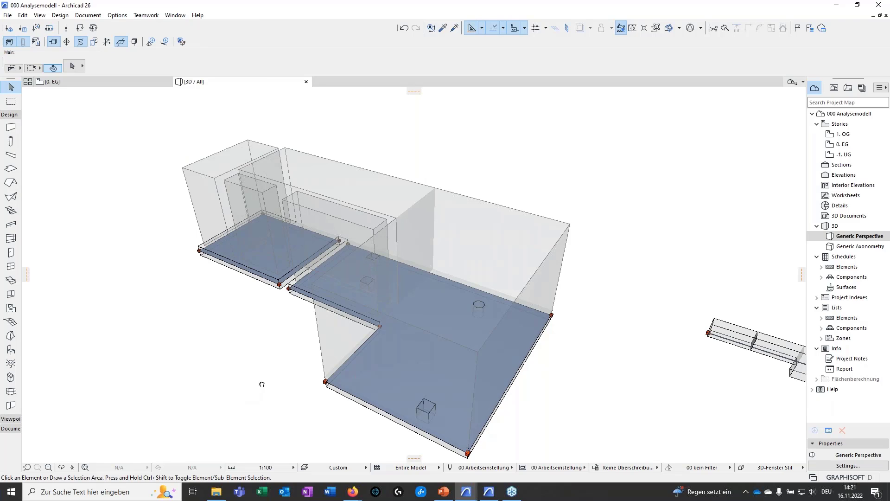
scroll(262, 382, down, 2)
scroll(279, 359, up, 1)
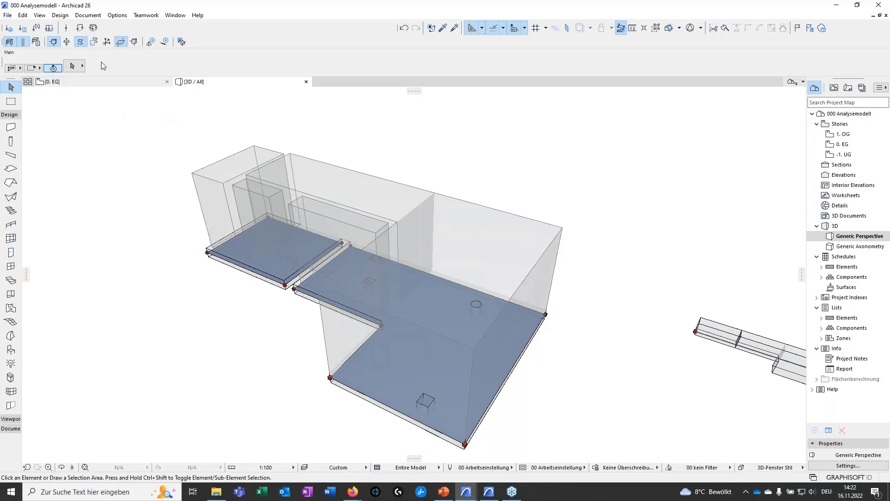
click(60, 16)
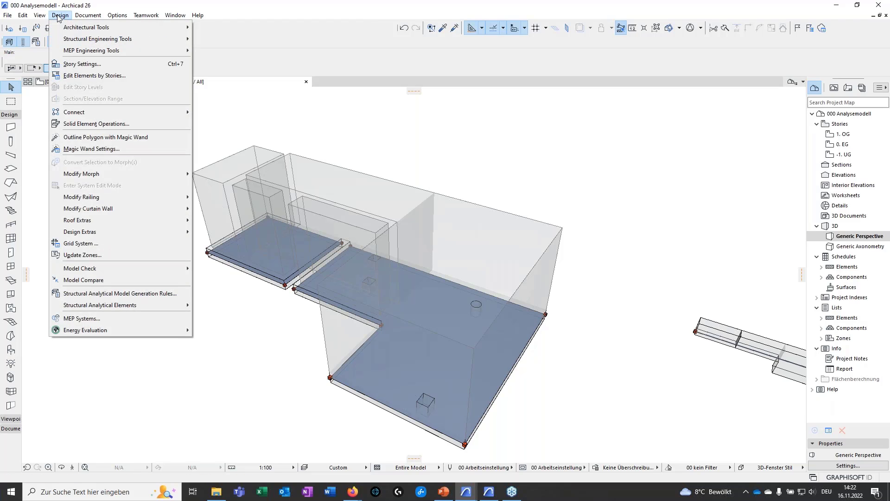
mouse_move(132, 304)
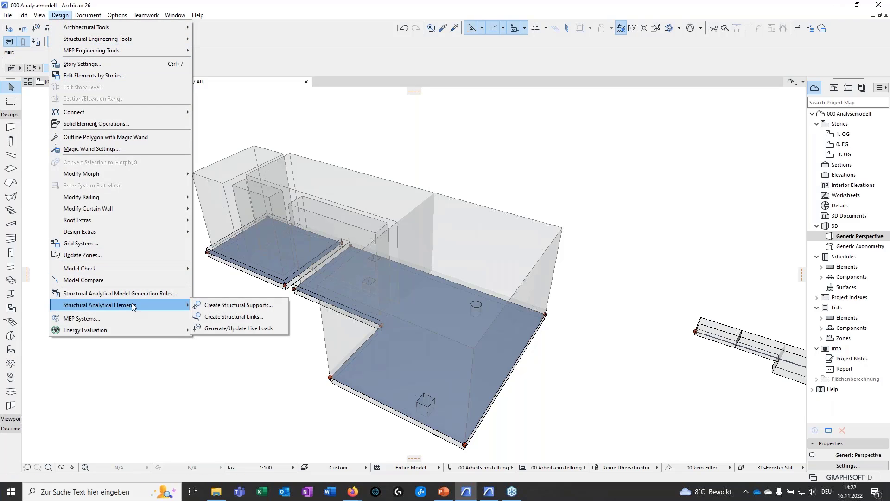
click(226, 328)
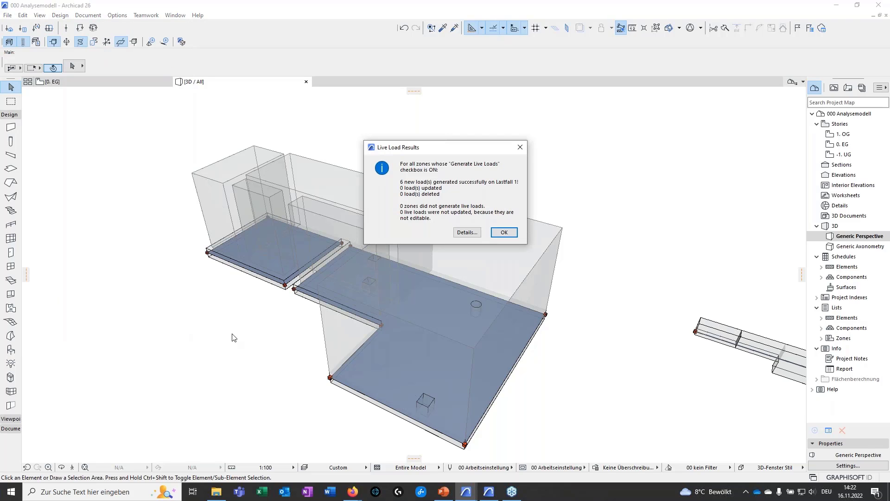
click(504, 232)
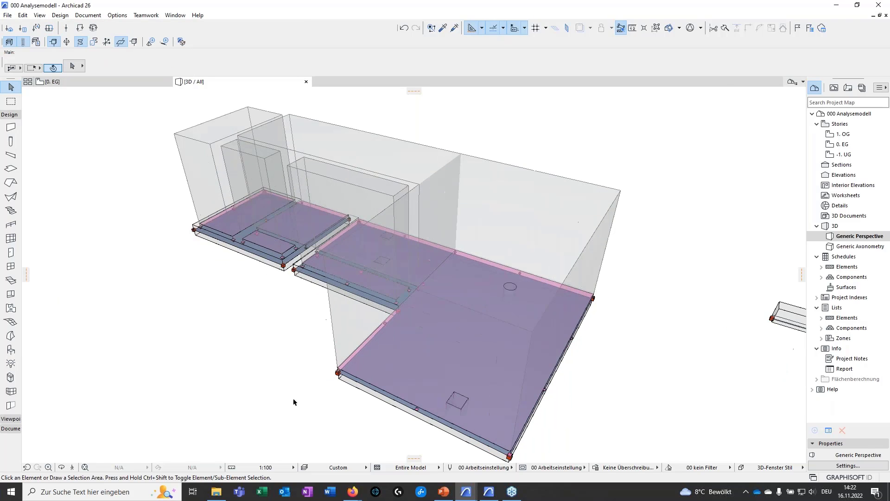
scroll(293, 402, up, 2)
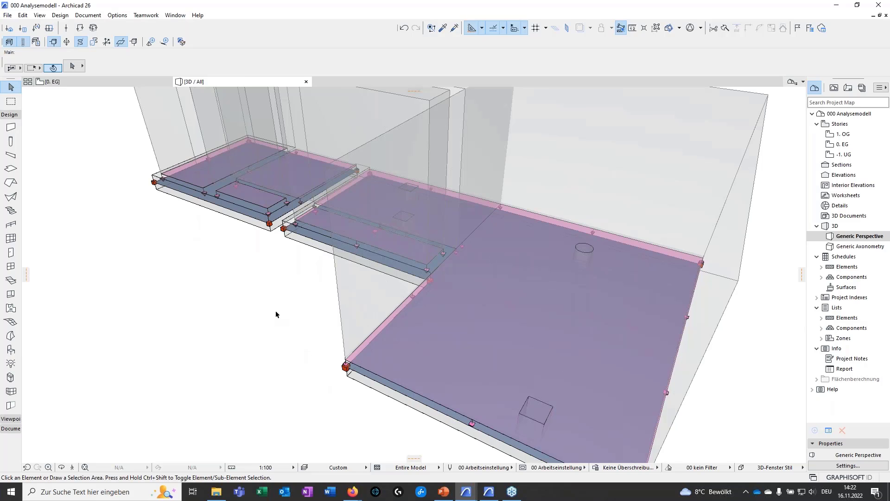
scroll(244, 342, down, 2)
scroll(215, 332, down, 2)
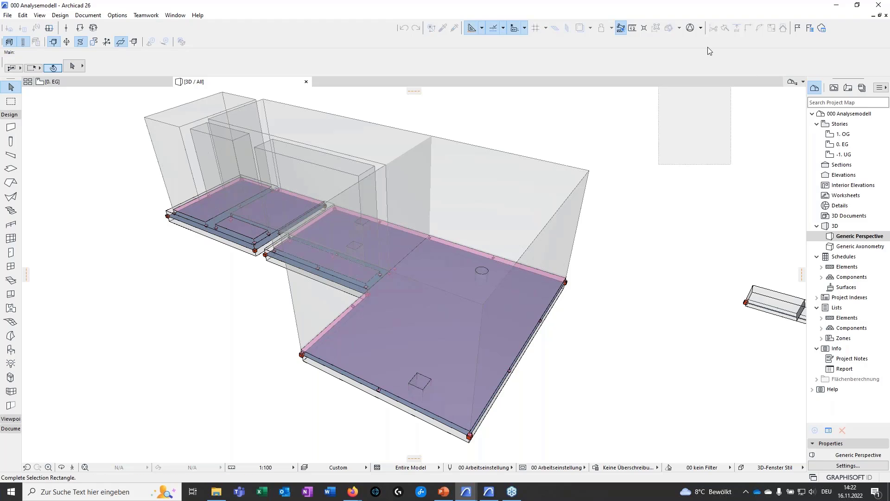
Switch to the Archicad window containing the Demohaus 26 002 project
drag(693, 7, 889, 14)
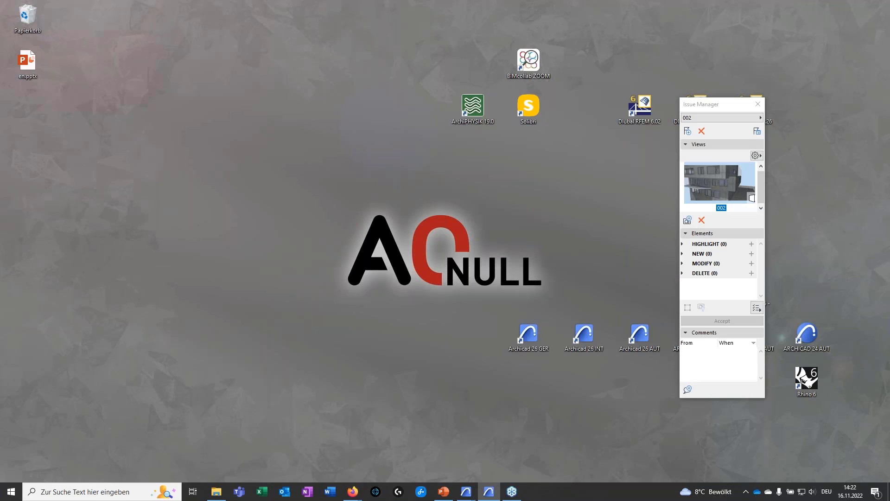
mouse_move(466, 491)
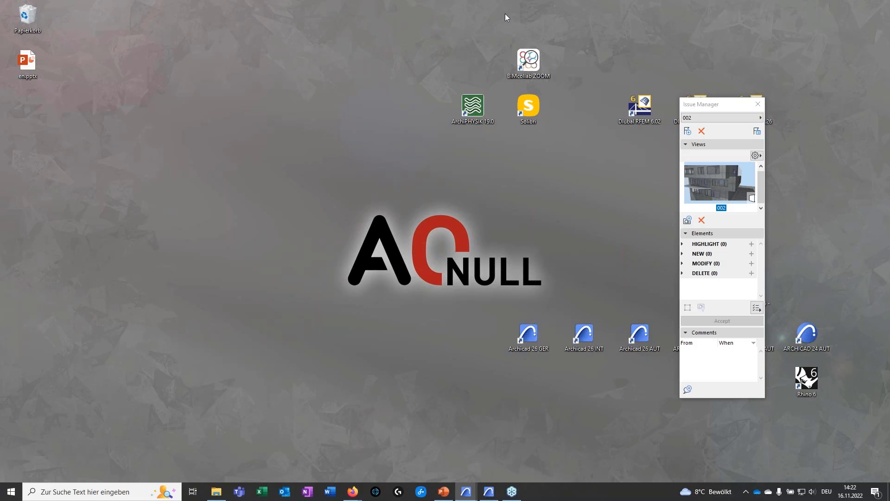
drag(293, 1, 312, 146)
click(592, 146)
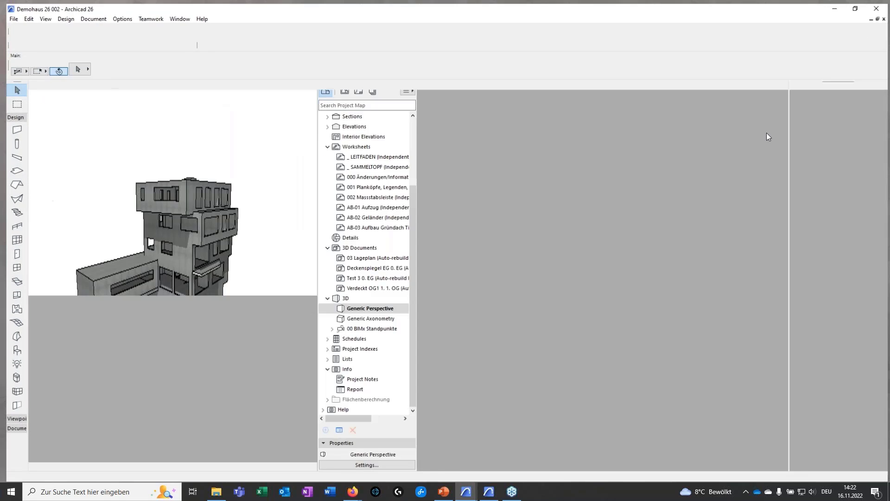
Examine the concrete load-bearing structure of the multi-storey demo house from above and from several sides
scroll(426, 212, down, 1)
shift+middle_drag(371, 283, 447, 360)
scroll(393, 319, up, 1)
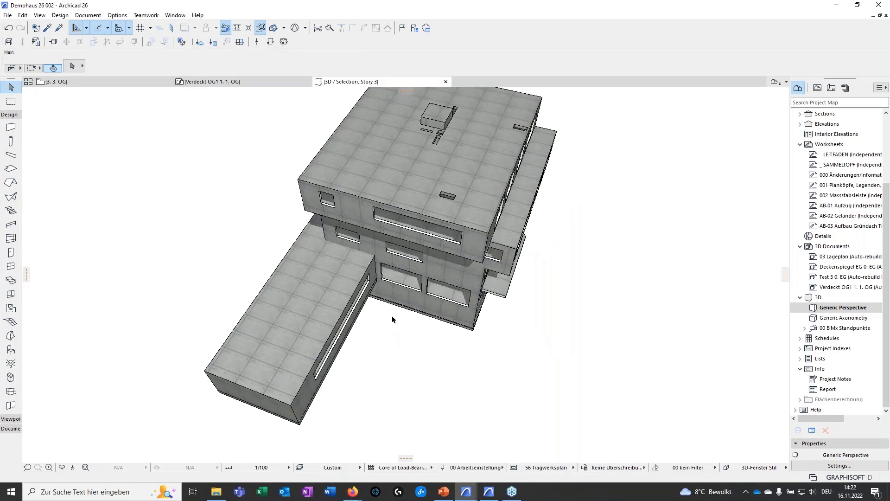
scroll(300, 229, up, 1)
scroll(300, 228, up, 2)
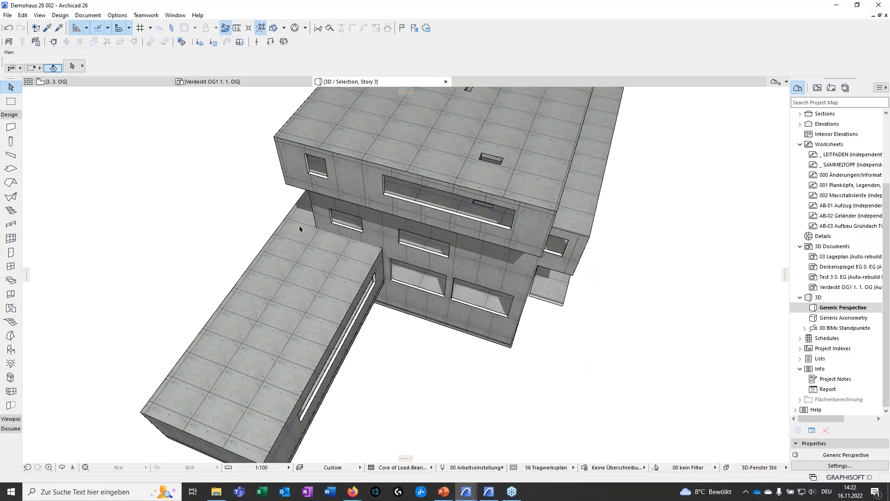
shift+middle_drag(299, 229, 597, 195)
middle_drag(446, 207, 288, 259)
shift+middle_drag(181, 254, 79, 248)
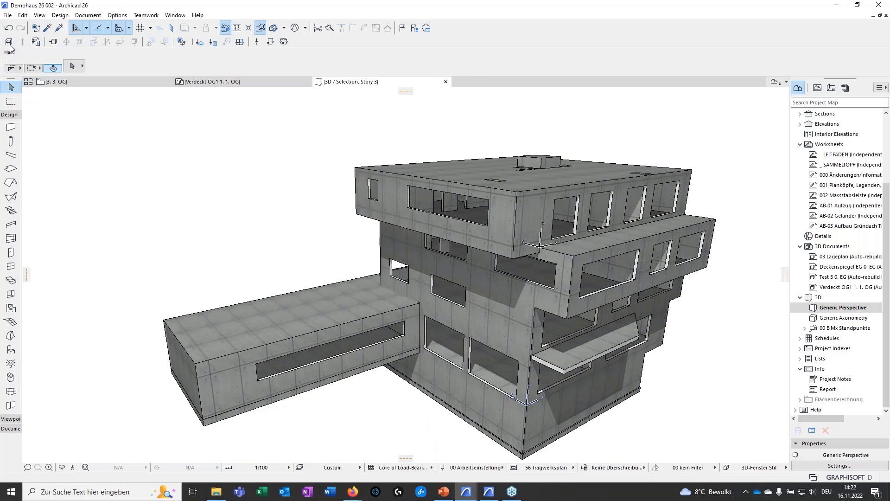
Display the structural analytical model of the demo house and bring its lower storeys into close view
key(ctrl+a)
shift+middle_drag(346, 375, 371, 364)
scroll(391, 292, up, 5)
scroll(391, 293, up, 3)
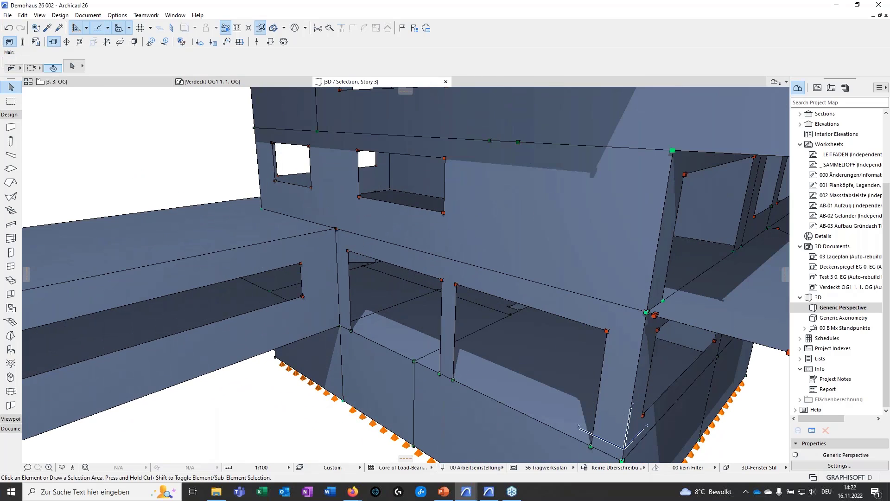
Examine the supports along the building's base, the wall and slab nodes around the window openings, and the projecting slab
scroll(559, 319, up, 3)
middle_drag(559, 319, 450, 318)
scroll(451, 319, up, 3)
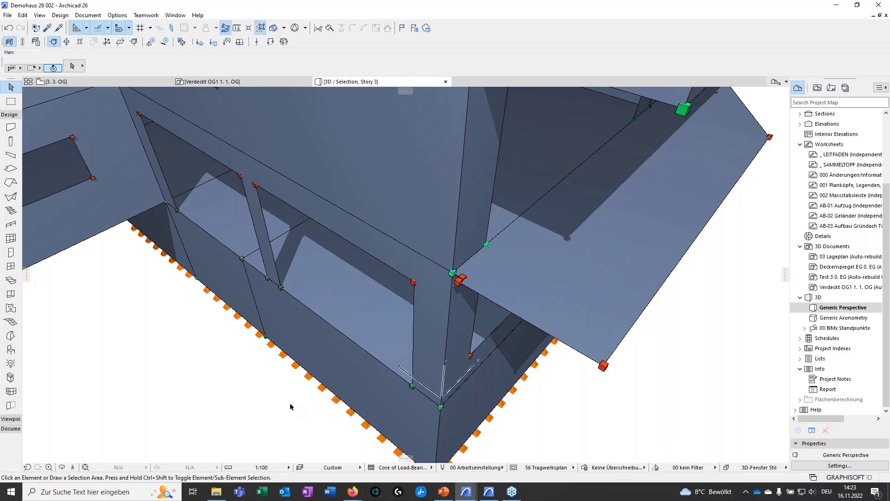
scroll(310, 316, down, 2)
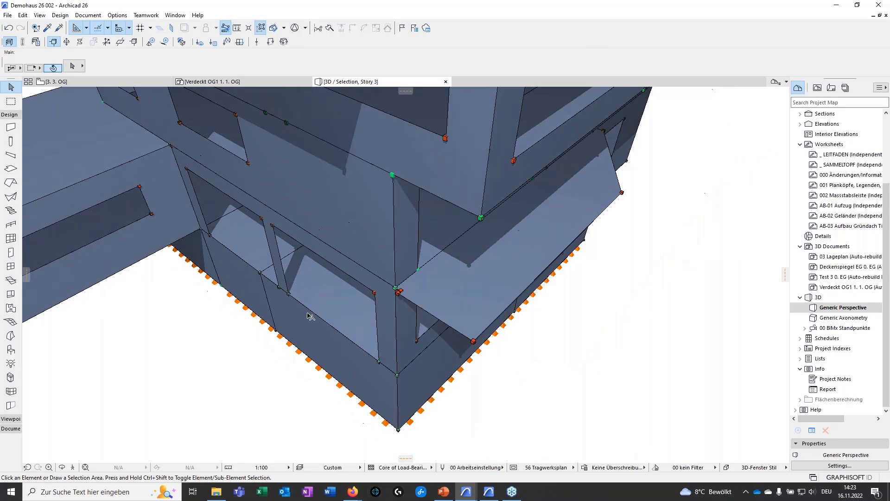
scroll(391, 337, down, 5)
shift+middle_drag(393, 342, 379, 331)
scroll(465, 338, up, 3)
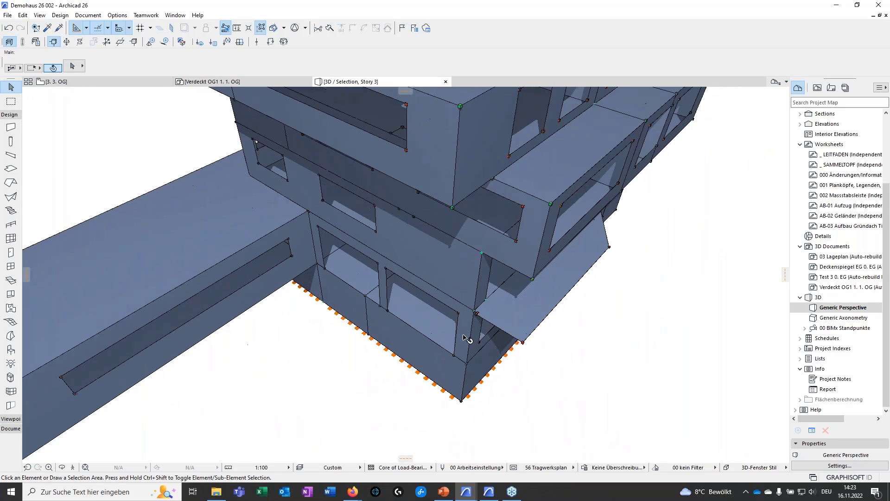
scroll(465, 338, up, 3)
scroll(417, 284, up, 3)
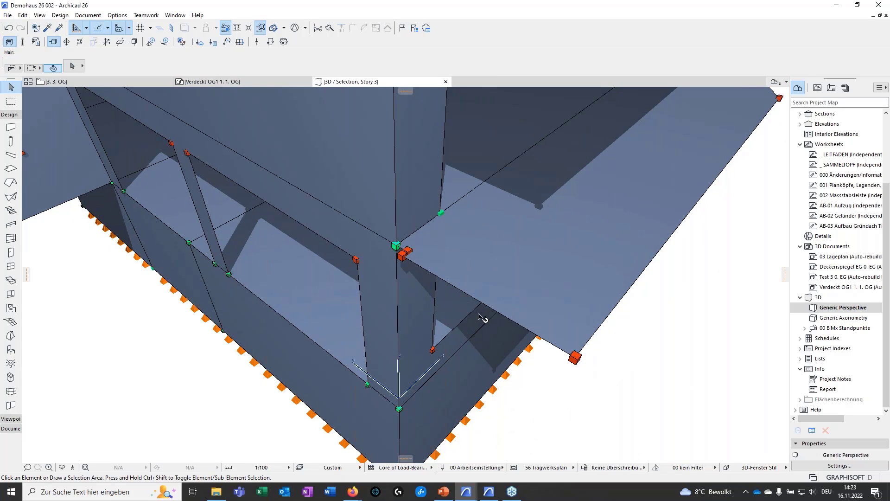
middle_drag(393, 254, 653, 366)
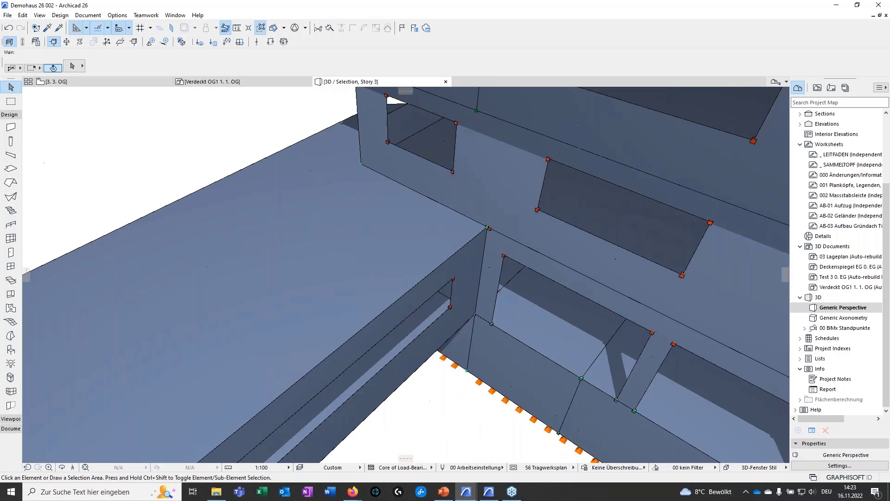
Examine the nodes where the projecting low wing meets the main building's walls and slab
scroll(475, 223, up, 5)
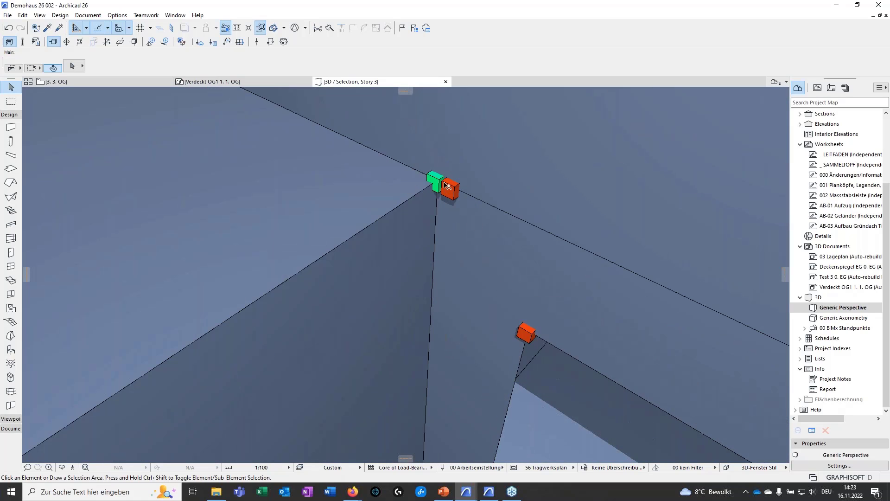
scroll(436, 287, down, 4)
middle_drag(436, 341, 445, 252)
scroll(446, 252, down, 1)
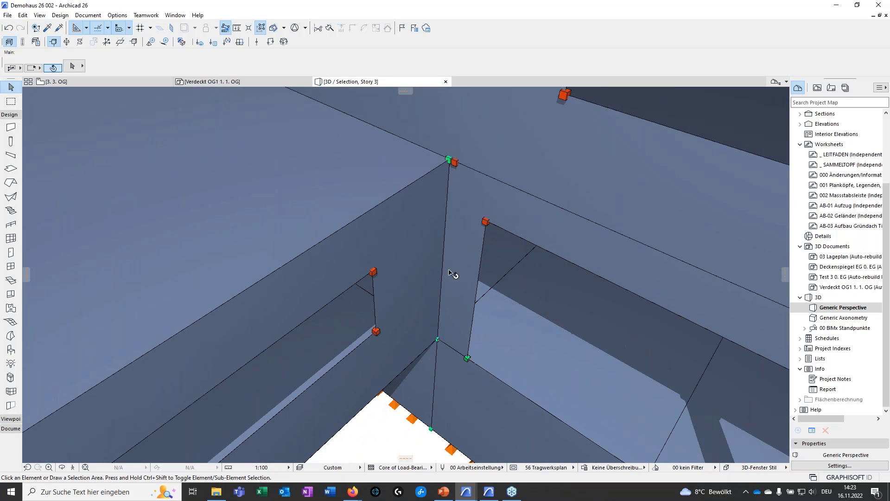
scroll(429, 286, down, 1)
scroll(430, 287, down, 5)
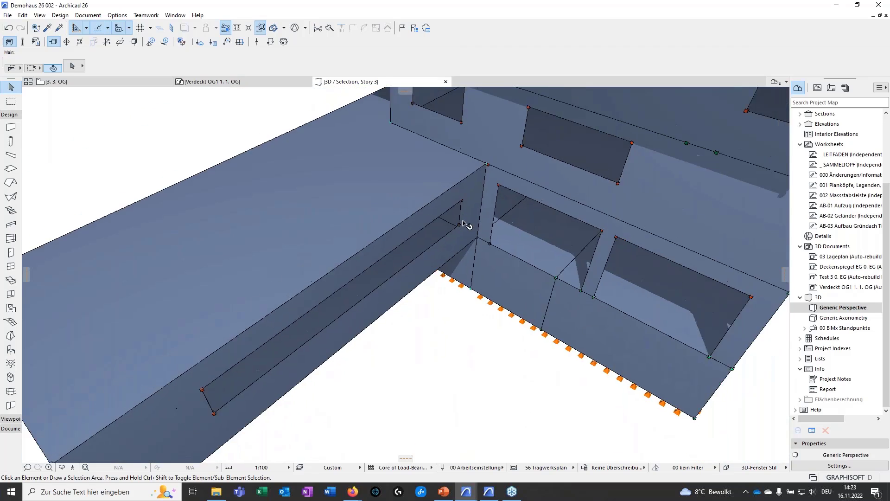
Examine the whole analytical model from several sides, including the window openings, cantilevered upper storeys, roof and base supports
shift+middle_drag(463, 317, 534, 335)
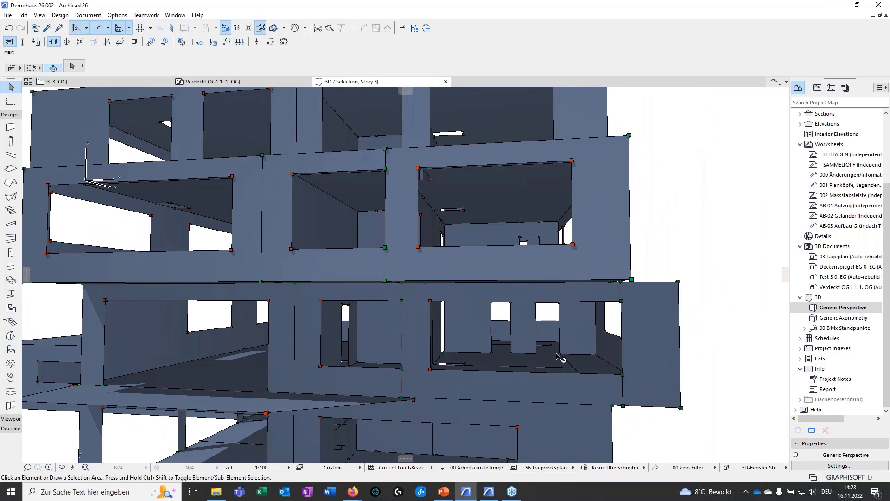
shift+middle_drag(408, 320, 606, 327)
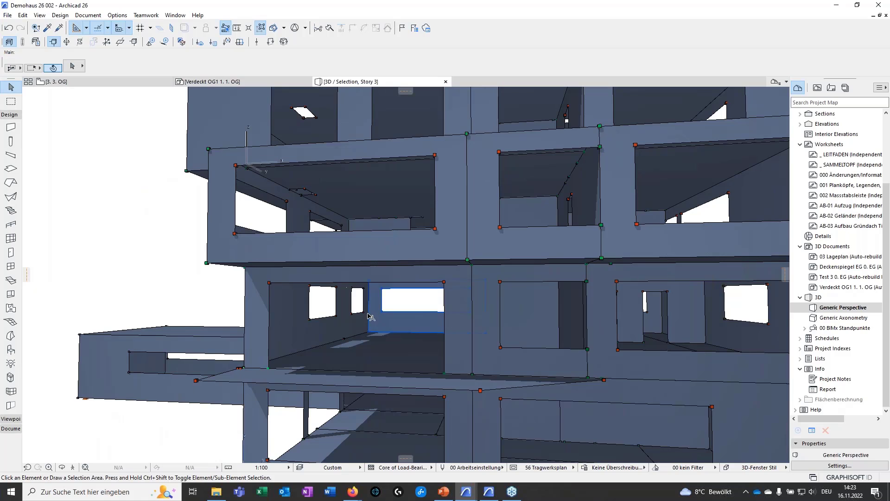
shift+middle_drag(371, 317, 459, 324)
middle_drag(243, 169, 498, 344)
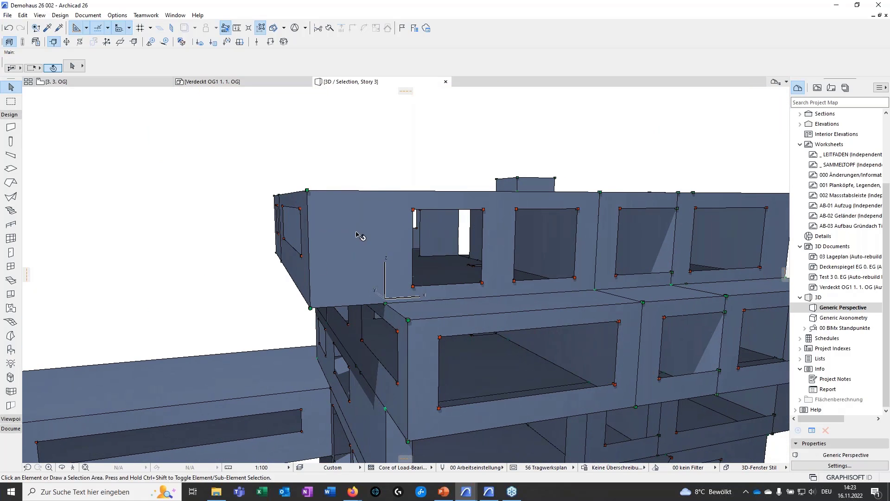
shift+middle_drag(362, 236, 384, 205)
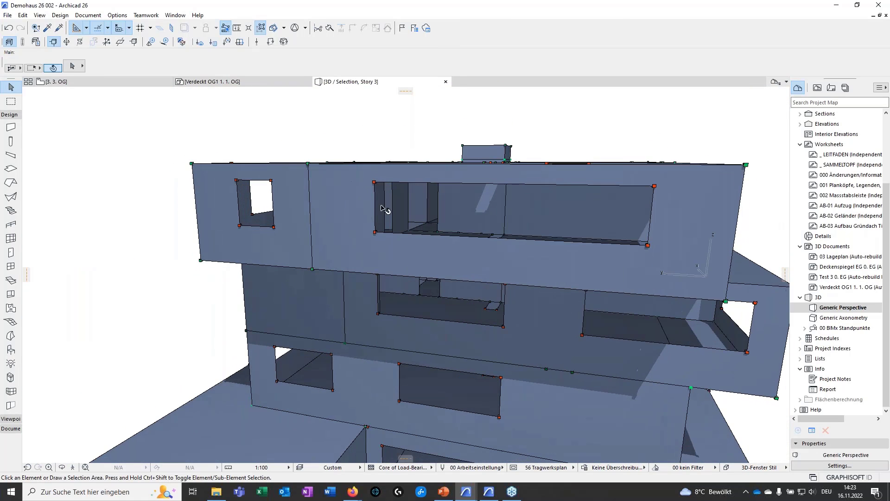
shift+middle_drag(333, 338, 360, 364)
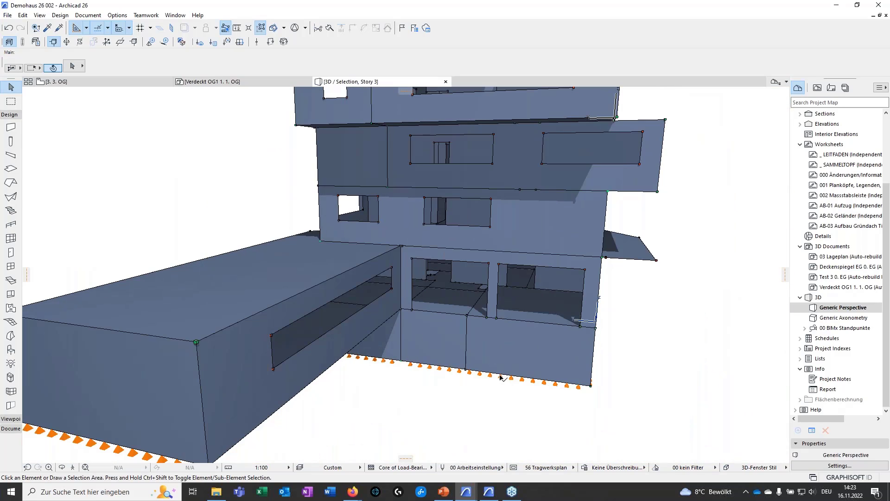
shift+middle_drag(521, 378, 385, 334)
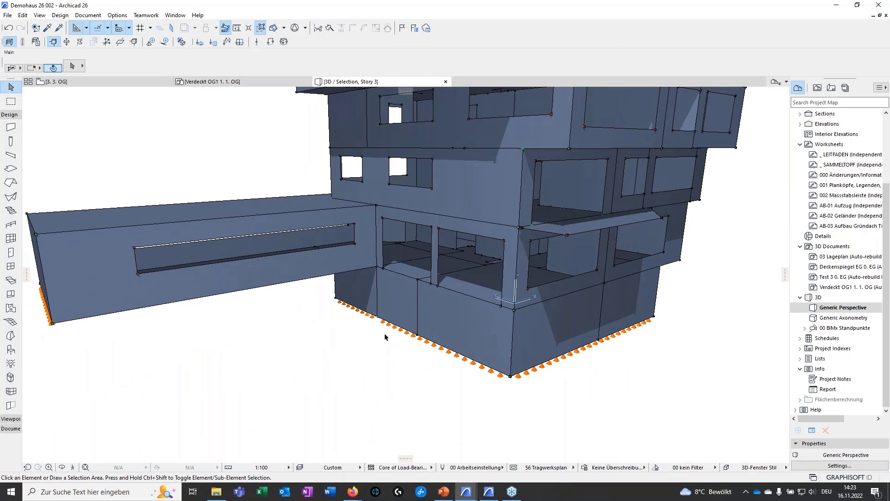
shift+middle_drag(567, 378, 403, 335)
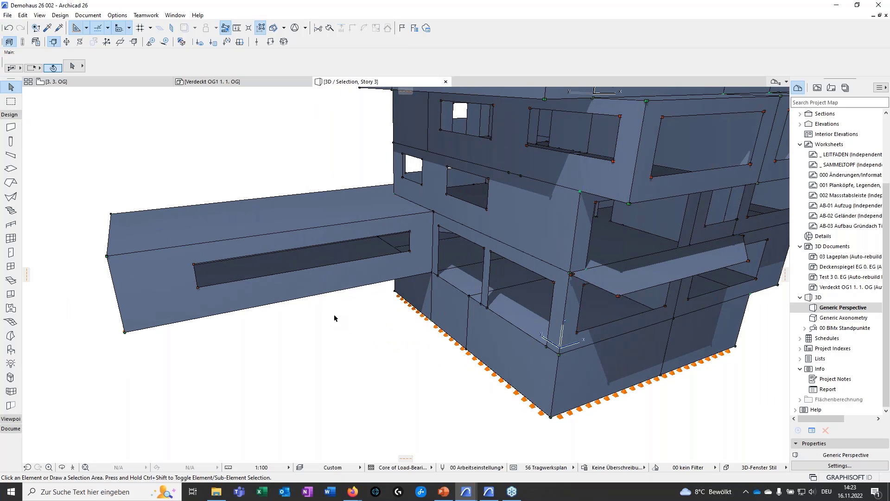
scroll(360, 312, down, 10)
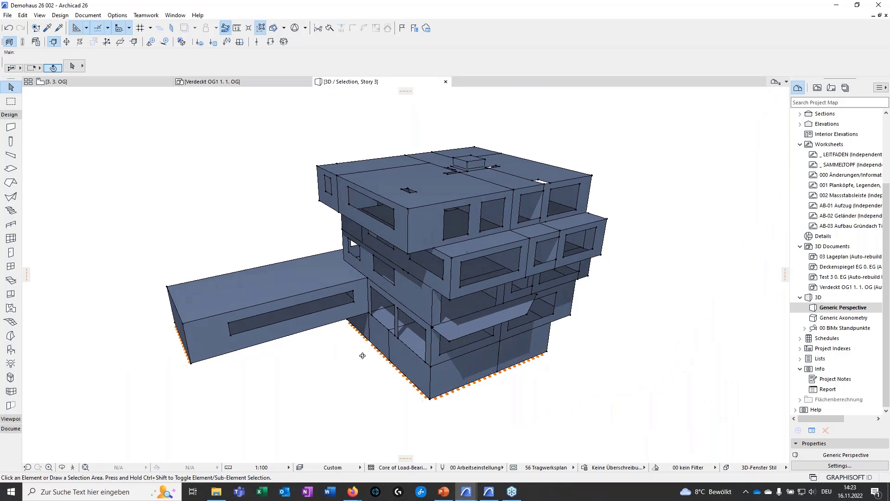
middle_drag(388, 346, 414, 343)
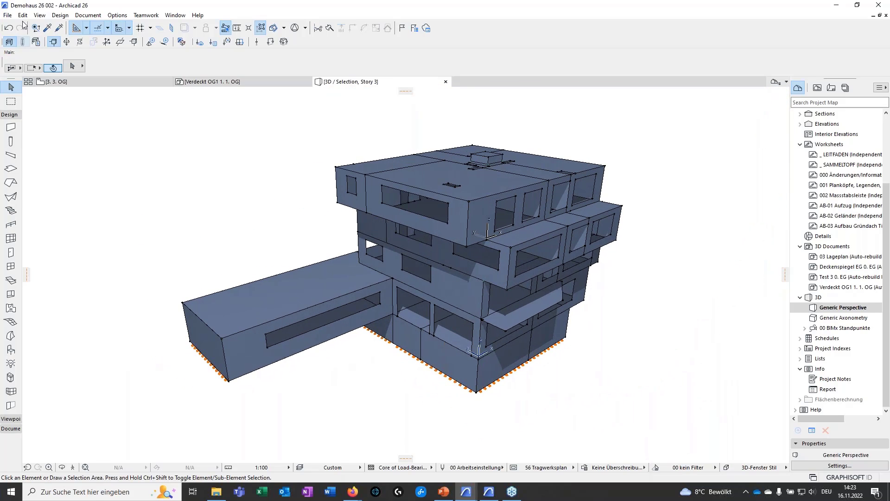
Prepare to save the model under a new file with Structural Analytical Format (*.xlsx) as the file type
click(7, 15)
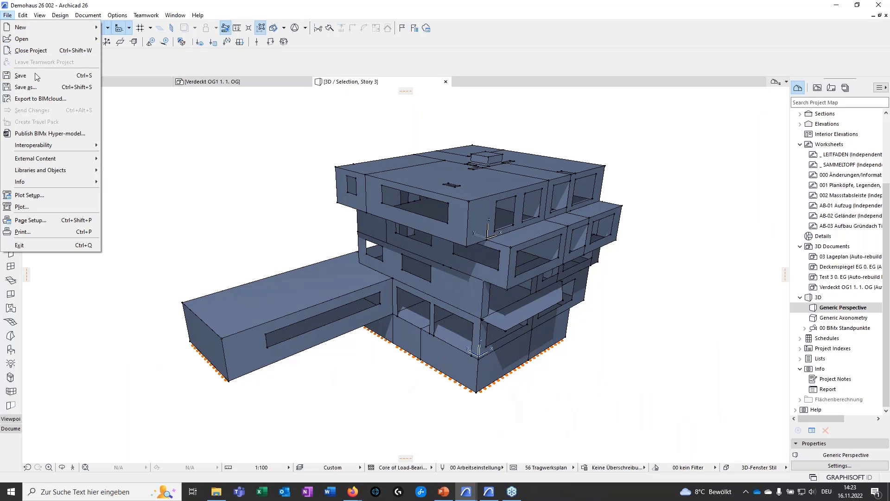
click(25, 87)
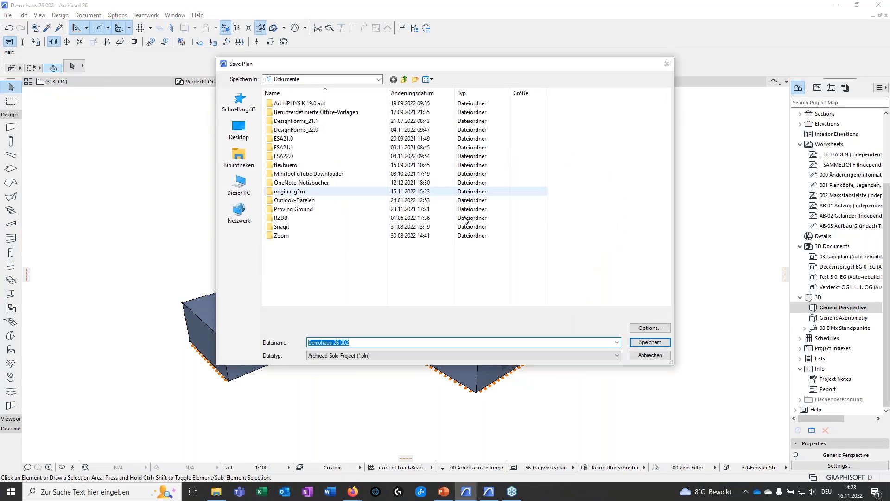
click(431, 356)
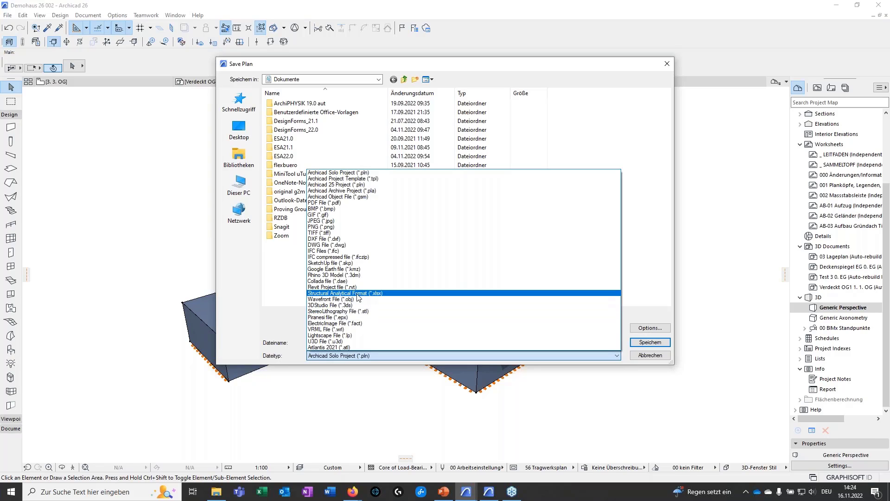
click(327, 292)
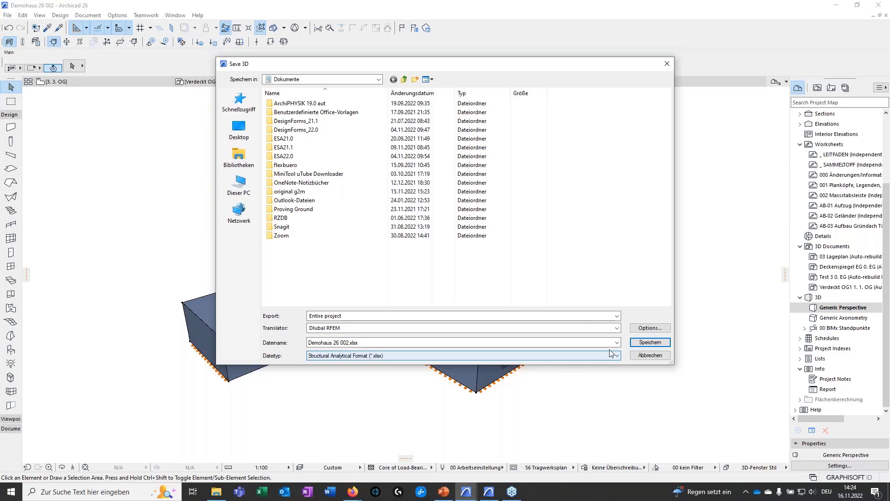
Review the export settings of the Dlubal RFEM SAF translator, and close the save dialog without exporting
click(642, 328)
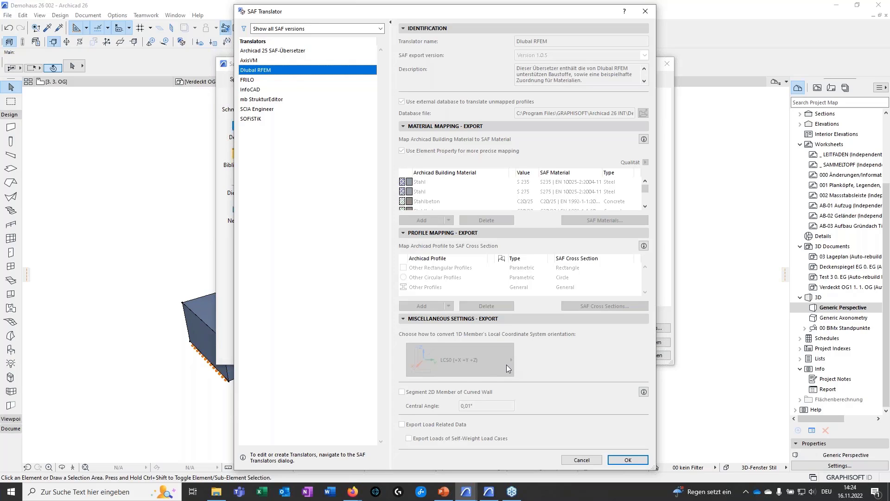
click(628, 460)
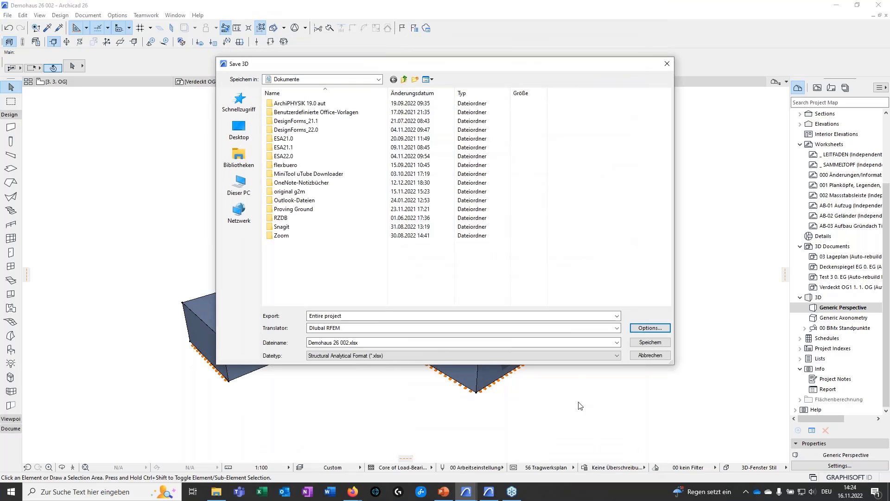
click(666, 64)
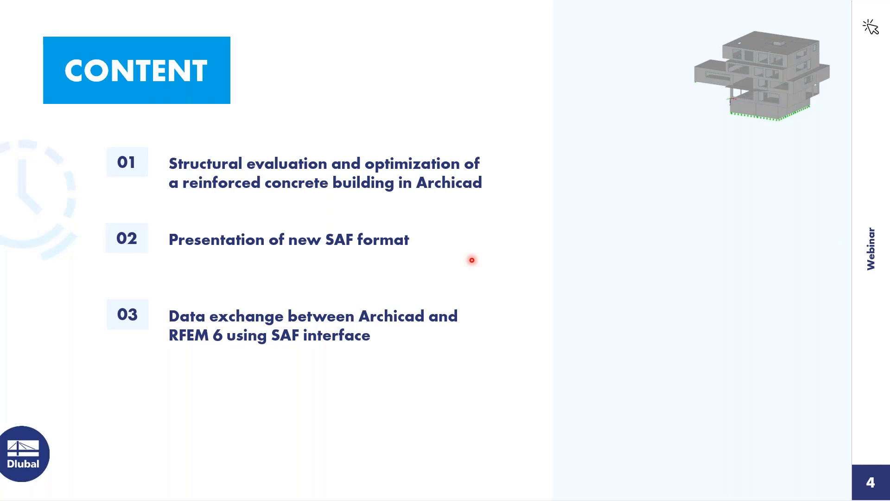
key(Right)
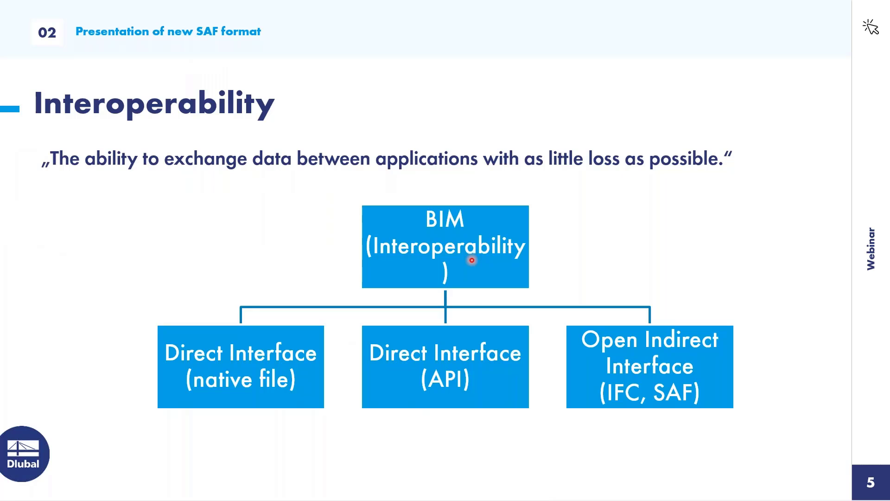
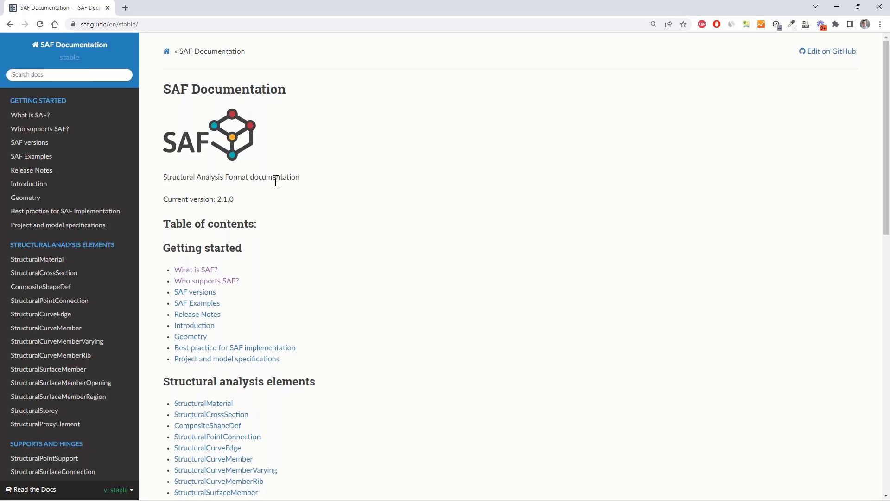
Review the SAF Documentation's Who supports SAF? page and compare the support tables by software vendor
click(71, 129)
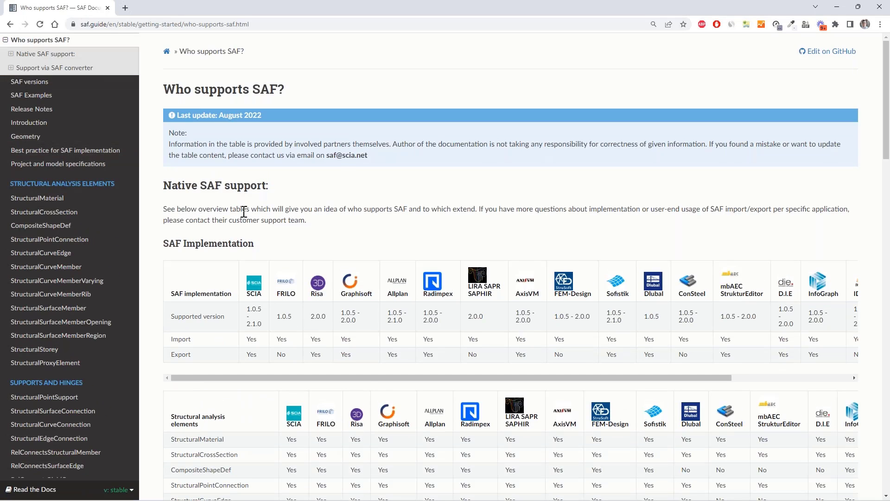
scroll(324, 179, down, 2)
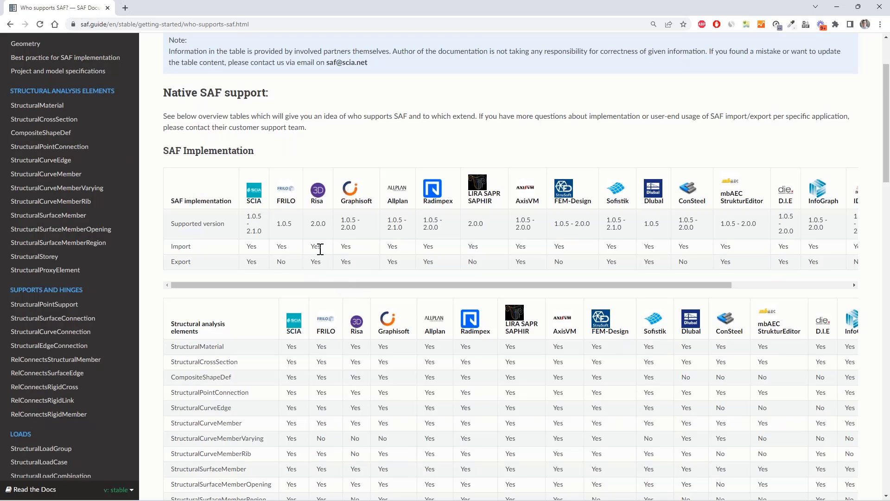
scroll(320, 249, down, 2)
scroll(251, 226, down, 7)
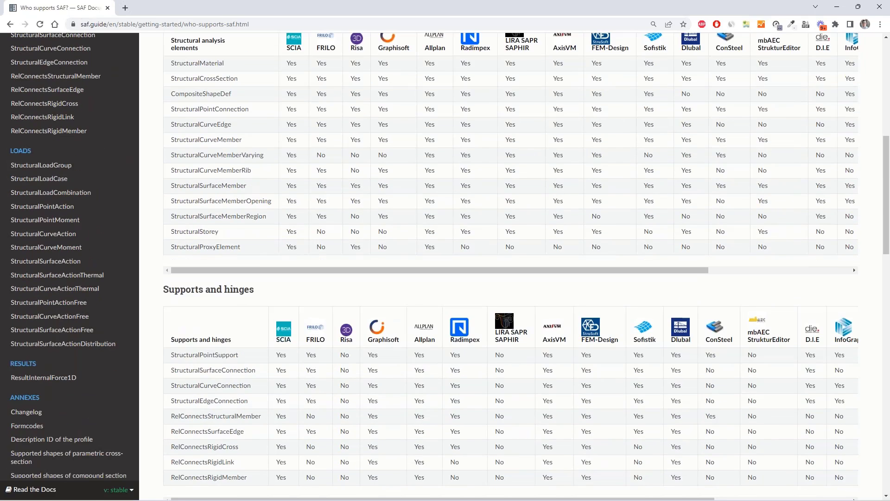
scroll(50, 176, up, 8)
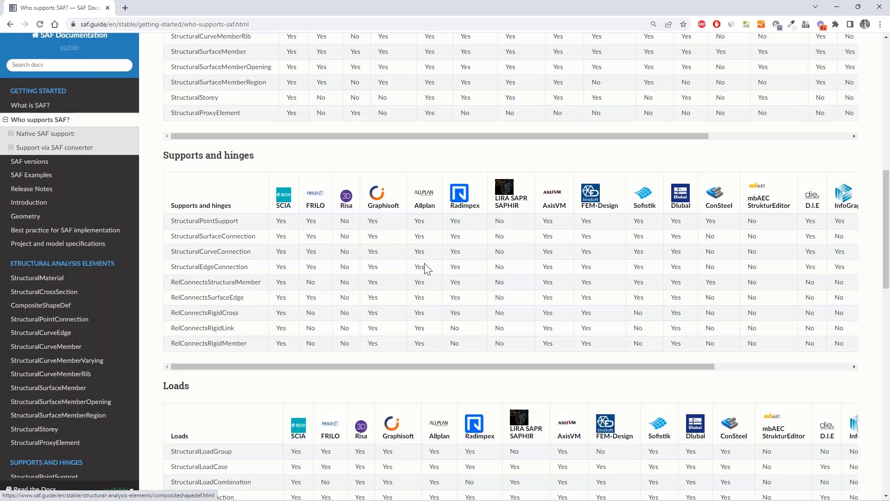
Switch to the Tragwerk Demohaus 26 workbook in Excel and review the Model and StructuralMaterial sheets, including the C25/30 material name
key(alt+Tab)
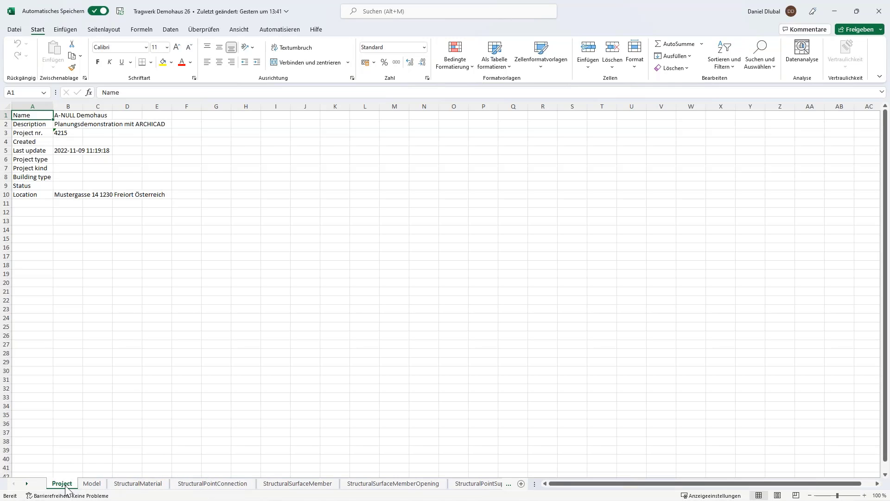
click(97, 485)
click(149, 486)
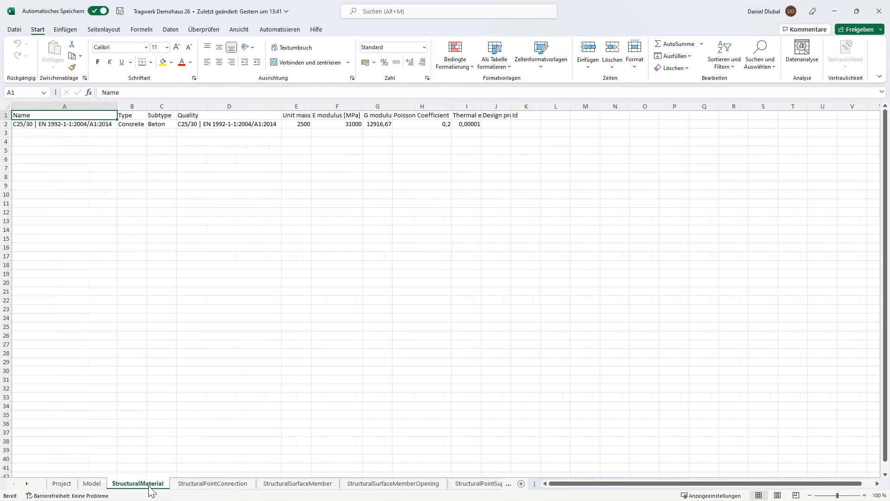
click(36, 125)
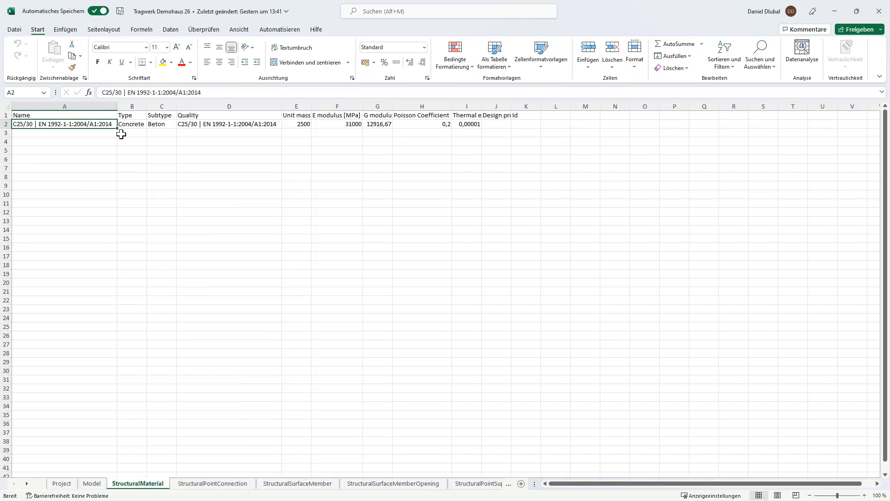
Review the exported point connections with their coordinates and IDs, the surface members, the surface openings and the point supports
click(213, 483)
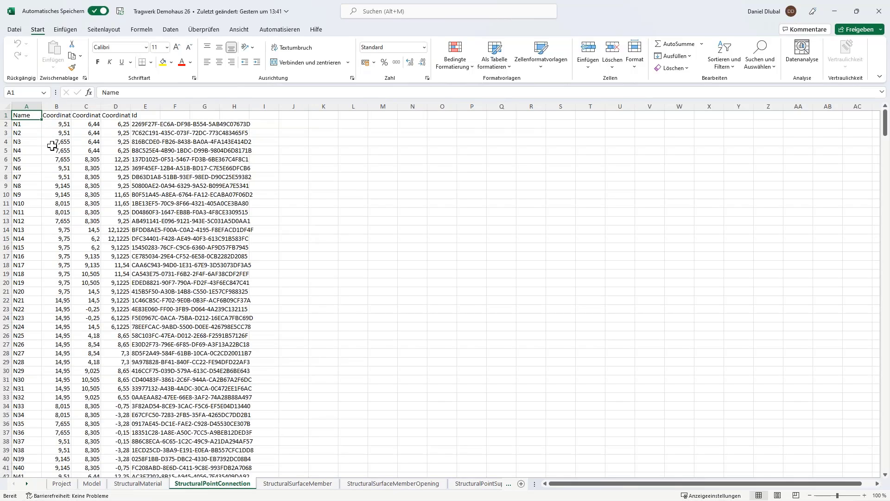
click(145, 115)
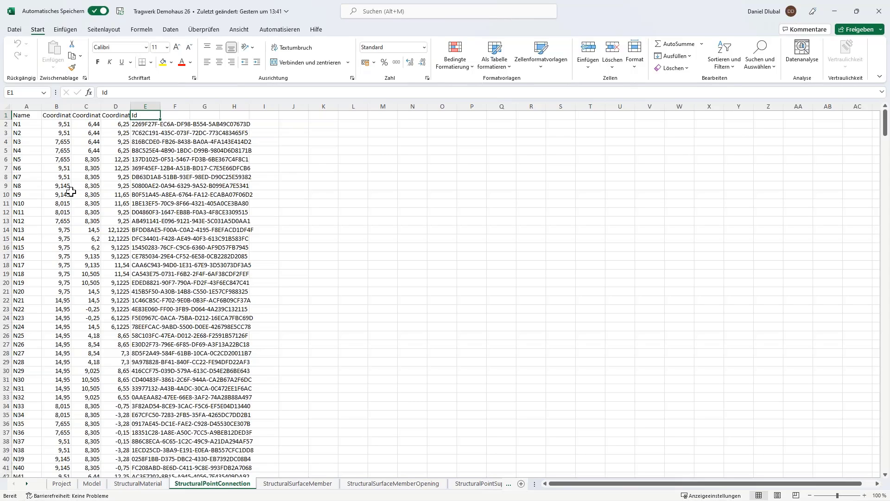
click(302, 487)
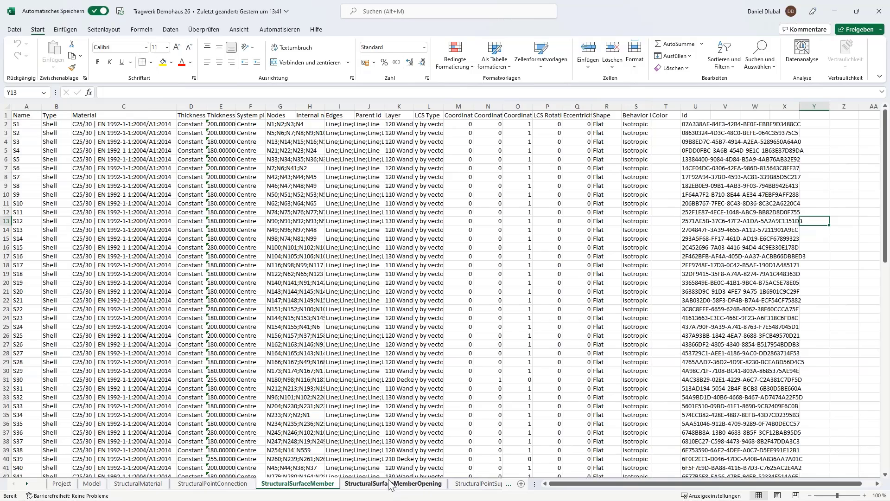
click(388, 485)
click(478, 486)
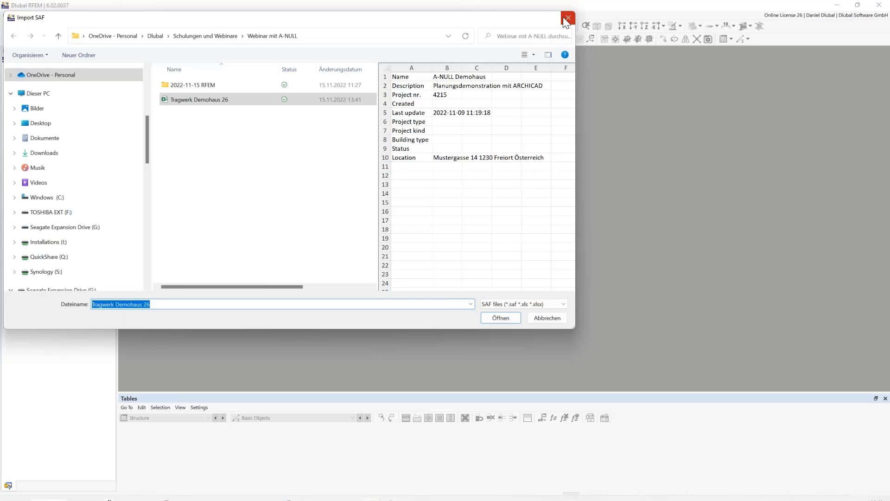
Switch to RFEM, import the SAF file Tragwerk Demohaus 26, and accept the Default material conversion table
click(567, 18)
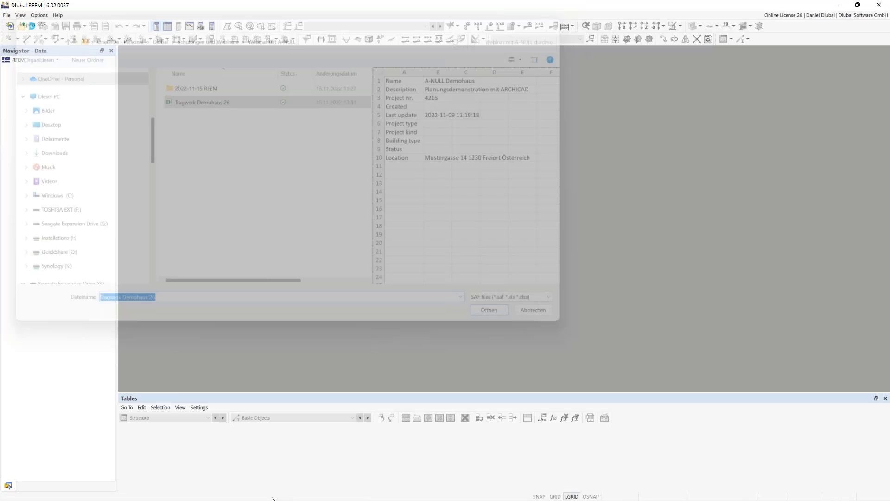
mouse_move(346, 495)
mouse_move(397, 416)
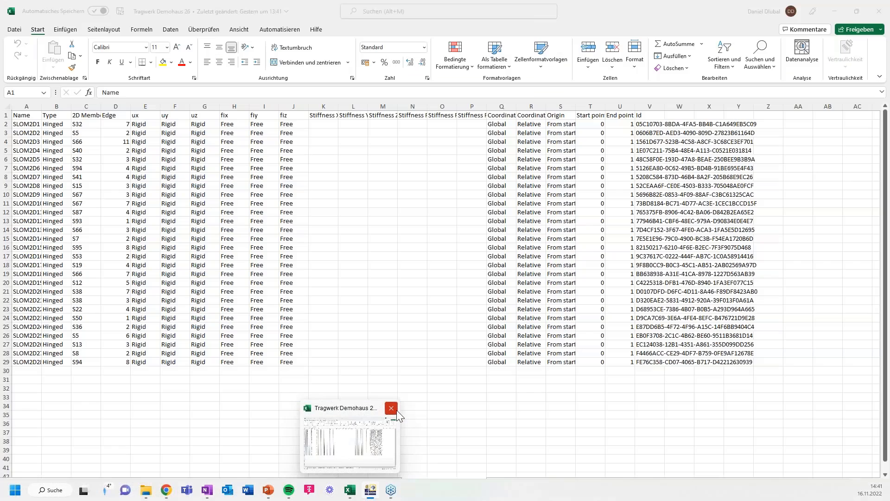
click(7, 15)
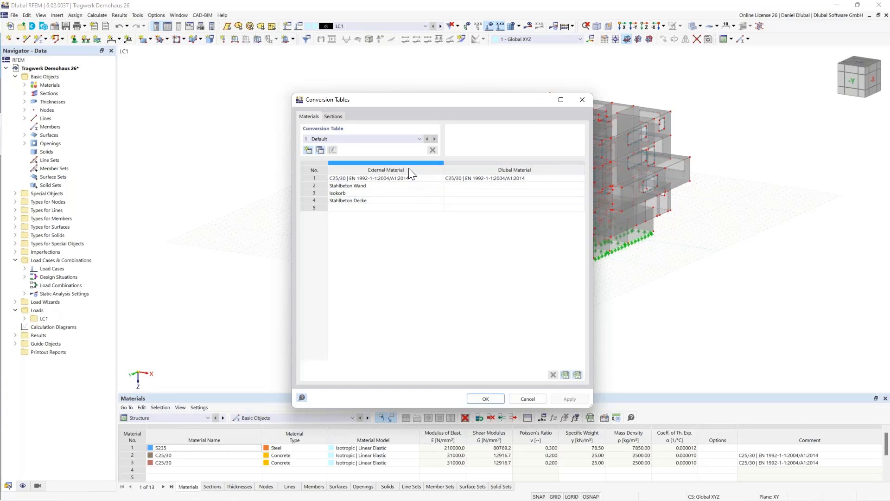
click(485, 399)
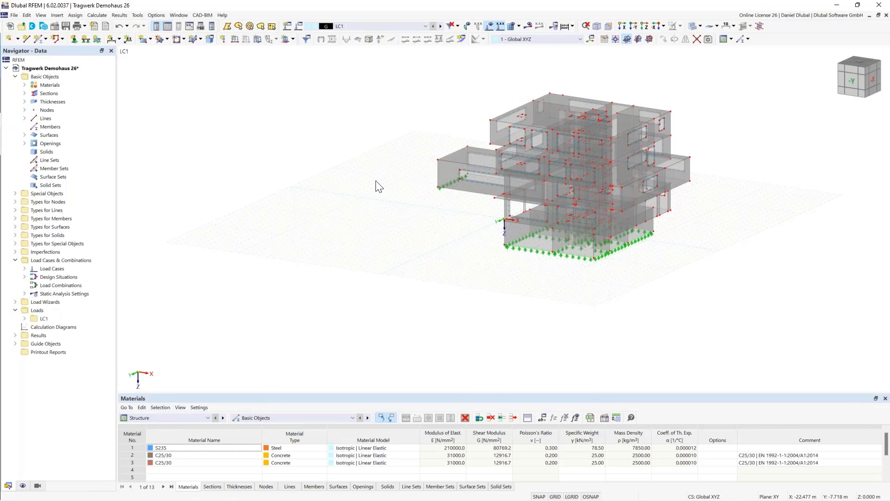
Examine the imported building model with its cantilevered wing, openings and line supports from several angles
mouse_move(362, 195)
ctrl+middle_down()
mouse_move(398, 184)
mouse_move(450, 199)
mouse_move(351, 207)
ctrl+middle_up()
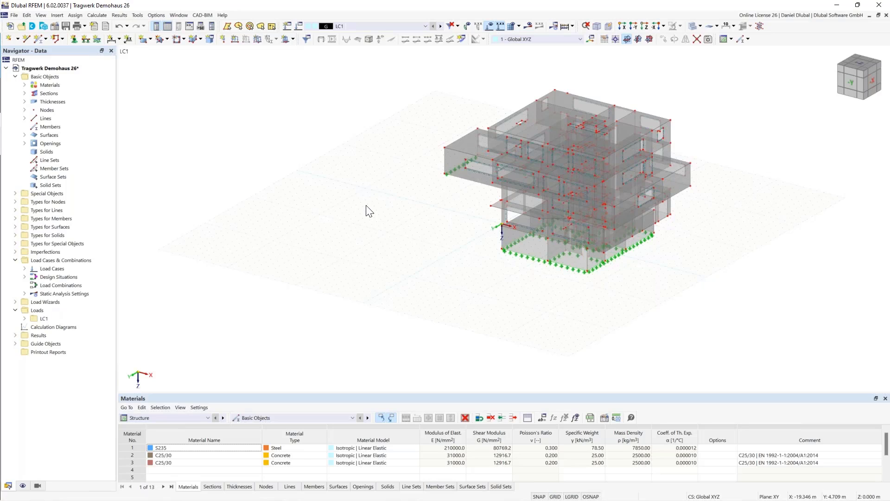
scroll(366, 205, up, 3)
ctrl+middle_drag(366, 205, 343, 204)
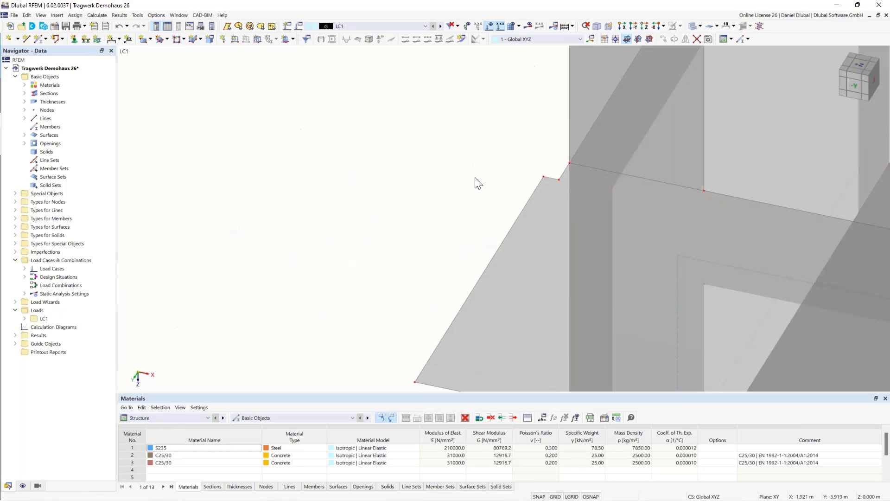
Straighten the slab edge near the building corner by removing the small jog at node No. 372
middle_drag(532, 202, 483, 193)
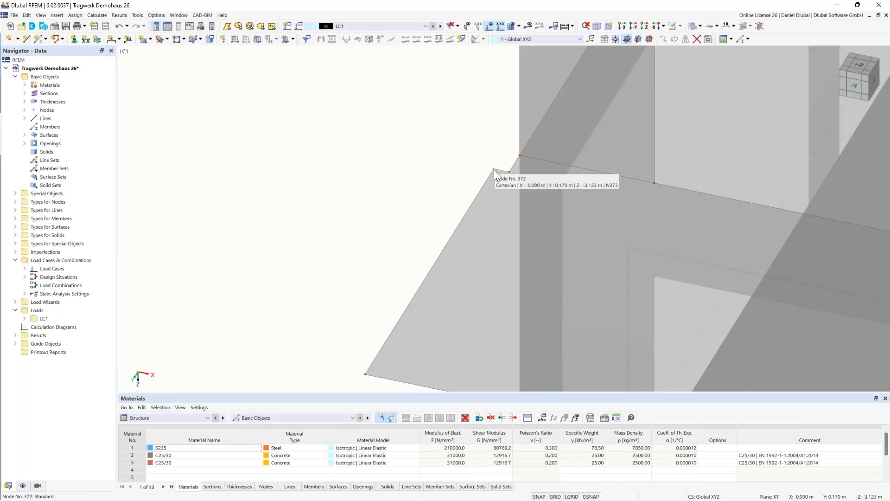
click(511, 173)
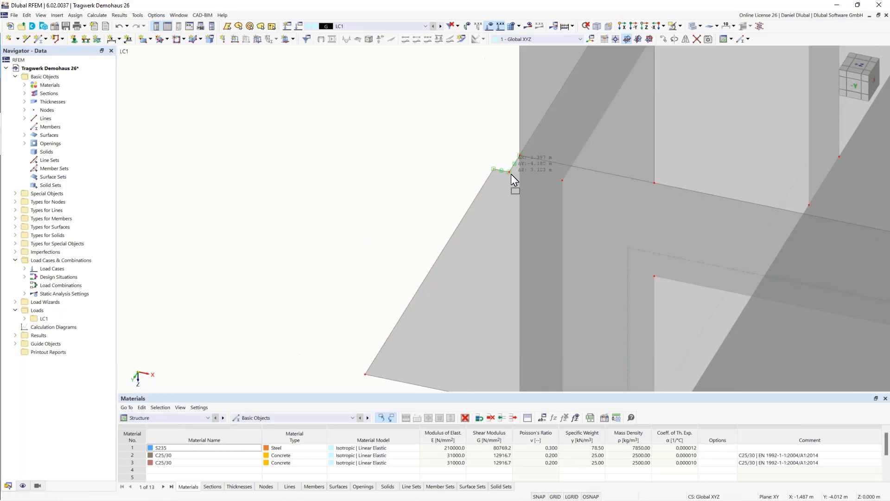
click(411, 235)
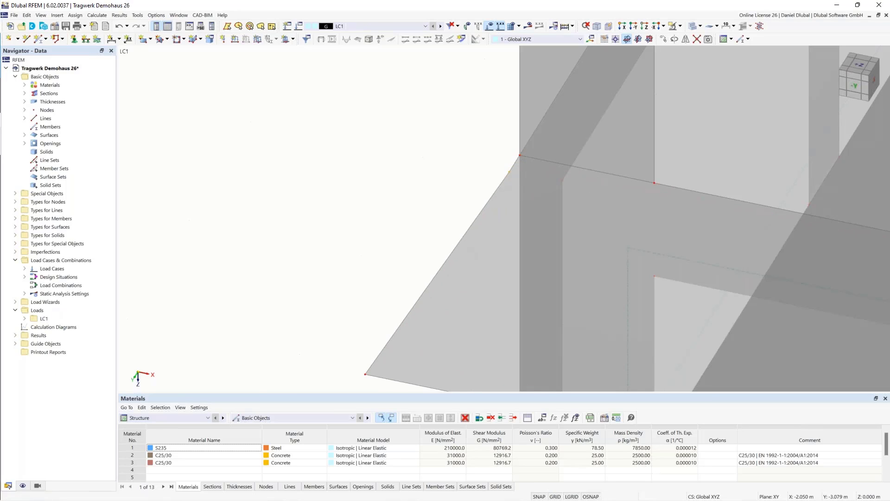
Set the X coordinate of node No. 373 at the slab's outer corner to 0
middle_drag(372, 369, 371, 363)
double_click(365, 370)
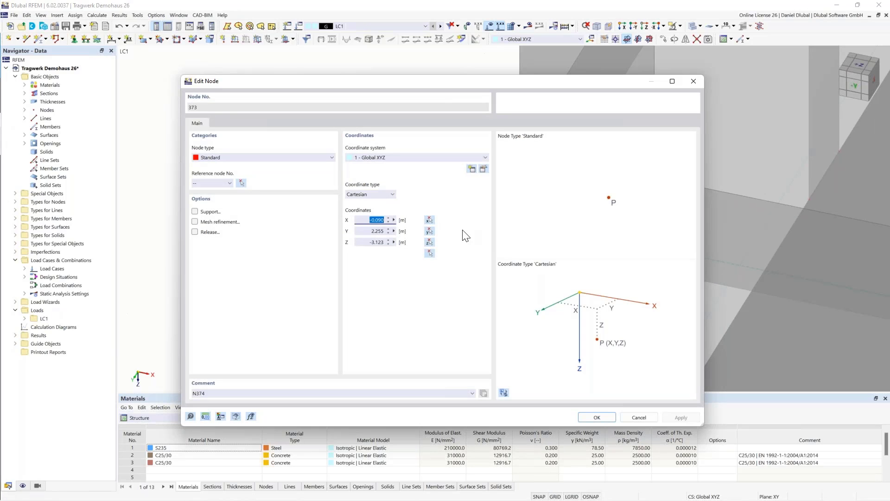
text(0.0005)
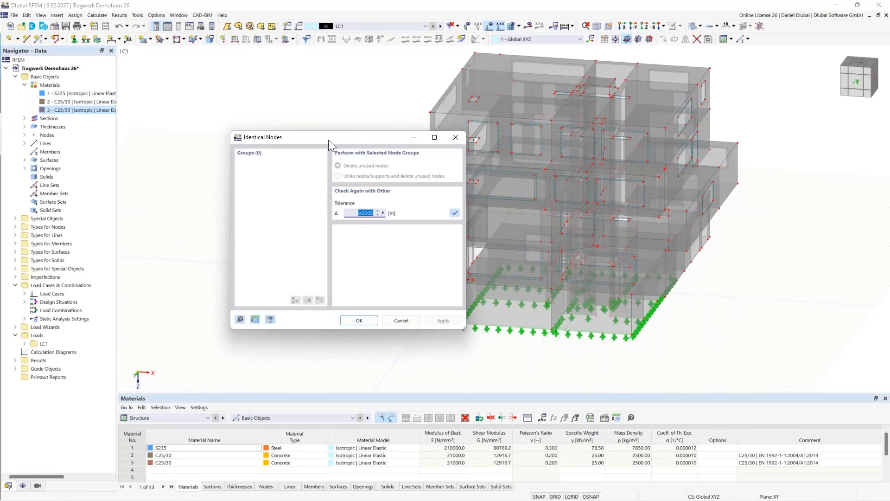
Check the model for identical nodes with a tolerance of 0.001 m, and close the check
click(335, 138)
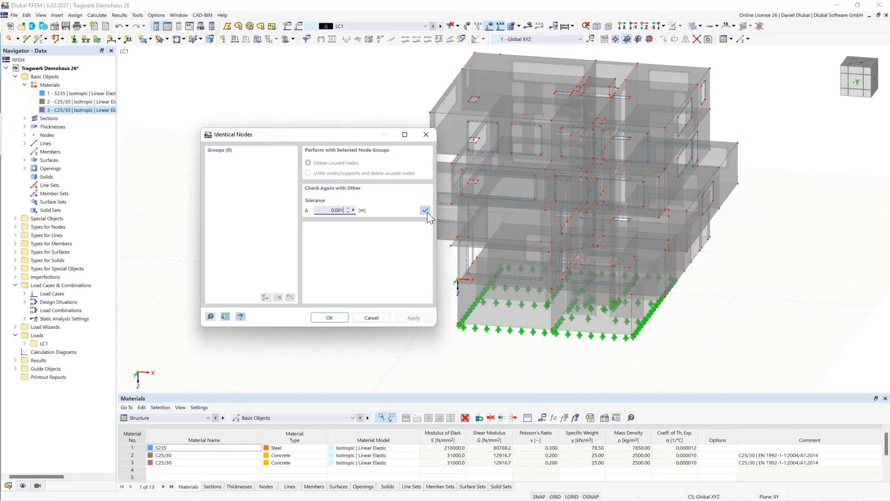
click(427, 212)
drag(335, 211, 338, 210)
click(330, 317)
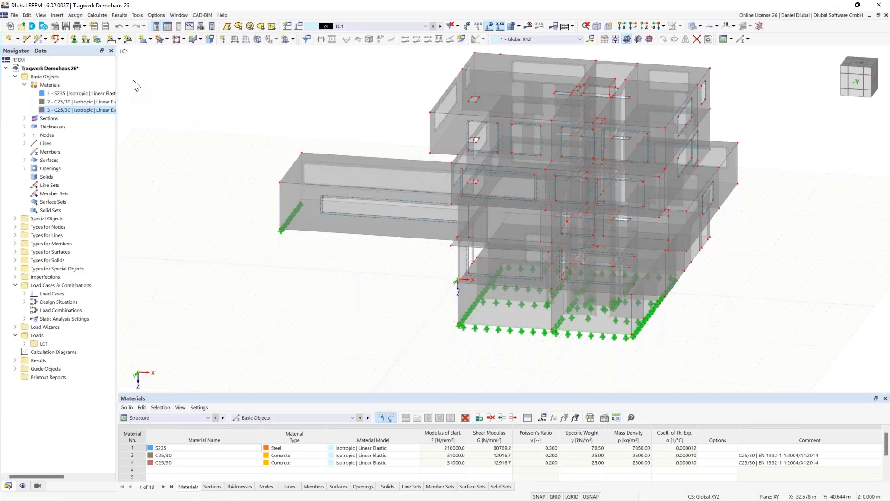
Run the model check for overlapping lines
click(137, 15)
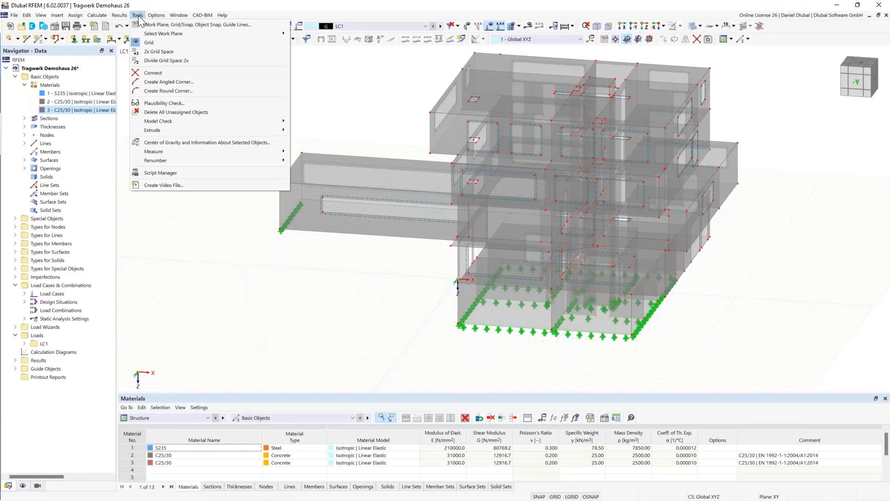
mouse_move(180, 120)
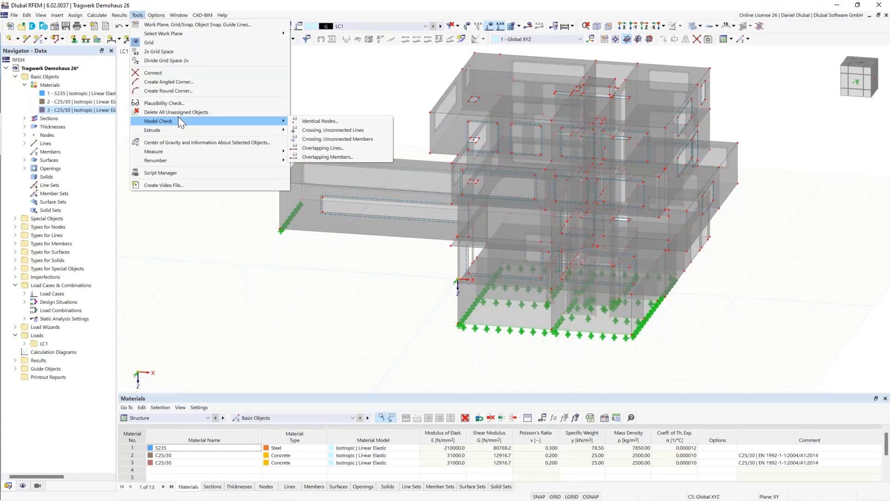
click(356, 148)
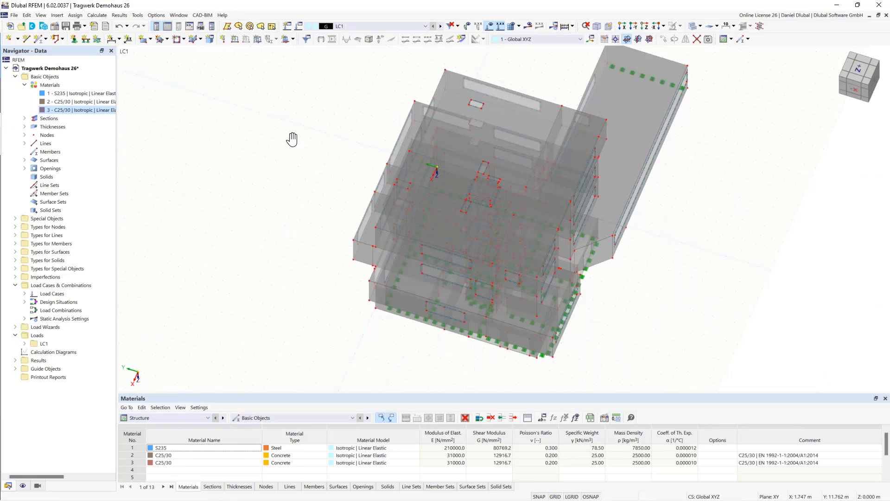
Isolate the central shaft walls in visibility mode, locating them in the building's plan view
ctrl+middle_drag(291, 139, 381, 95)
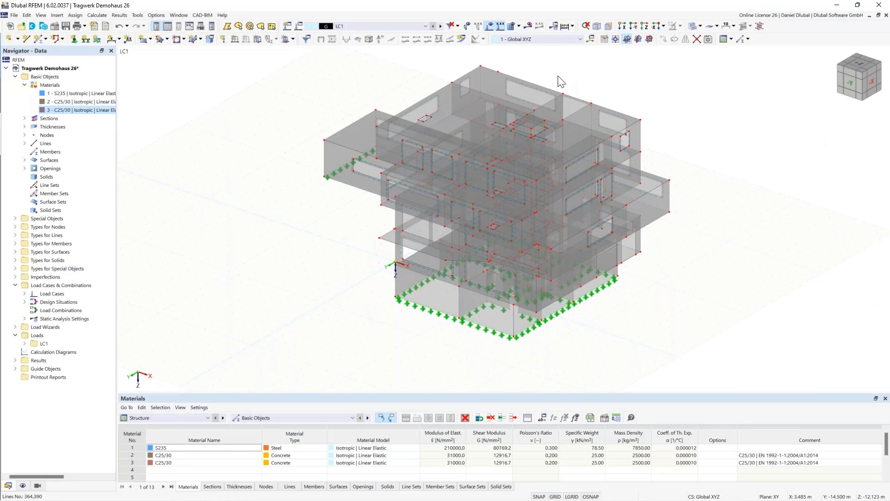
click(644, 26)
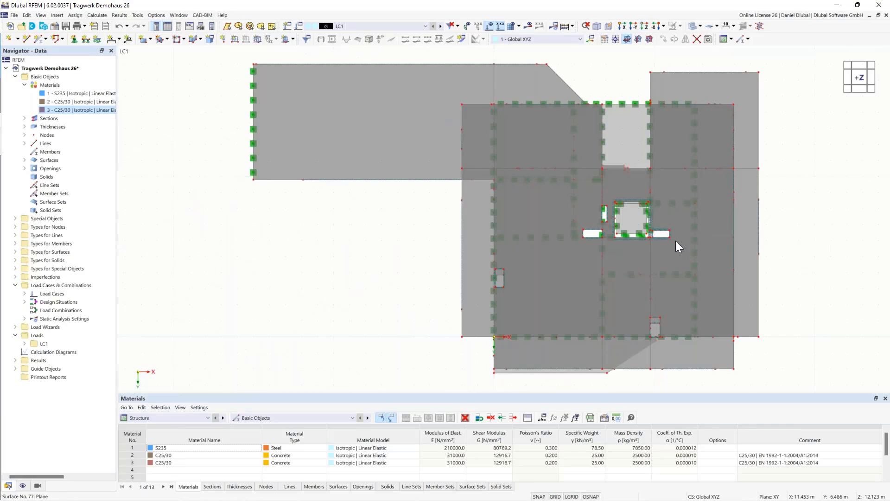
scroll(667, 237, up, 3)
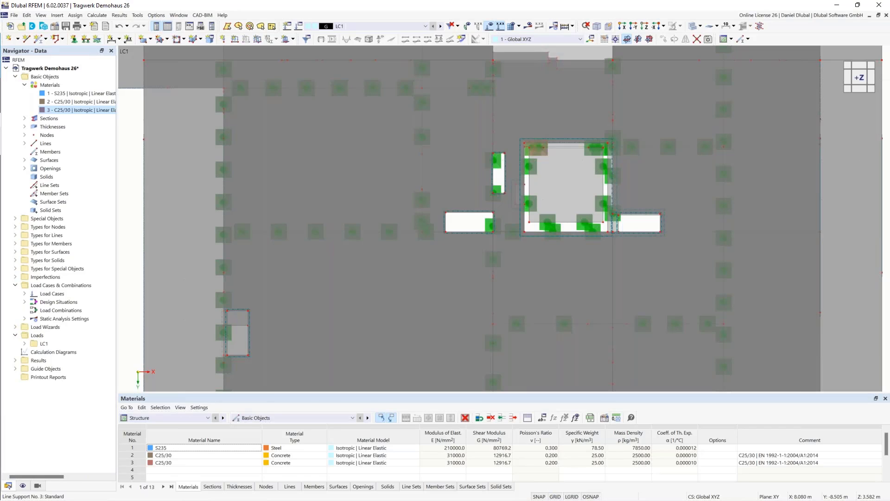
middle_drag(460, 109, 431, 99)
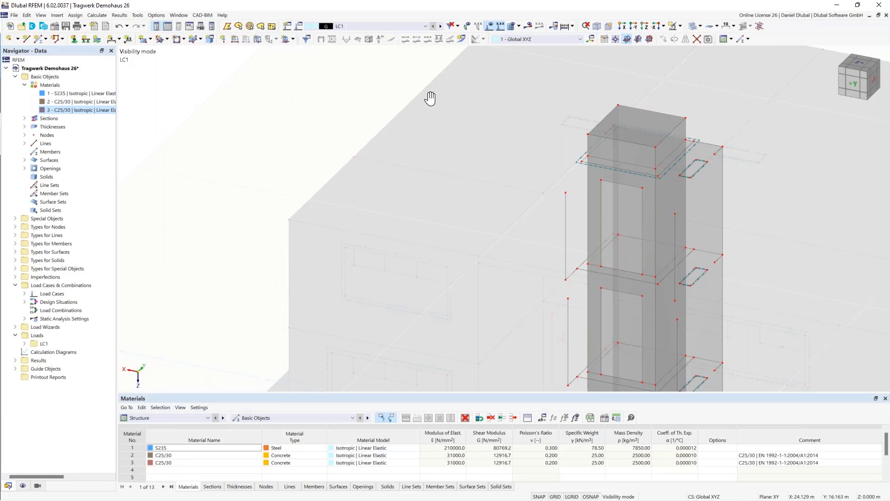
Inspect the overlapping lines at the base of the shaft's door opening, comparing lines No. 7 and 409 in the line selection list
middle_drag(430, 98, 396, 79)
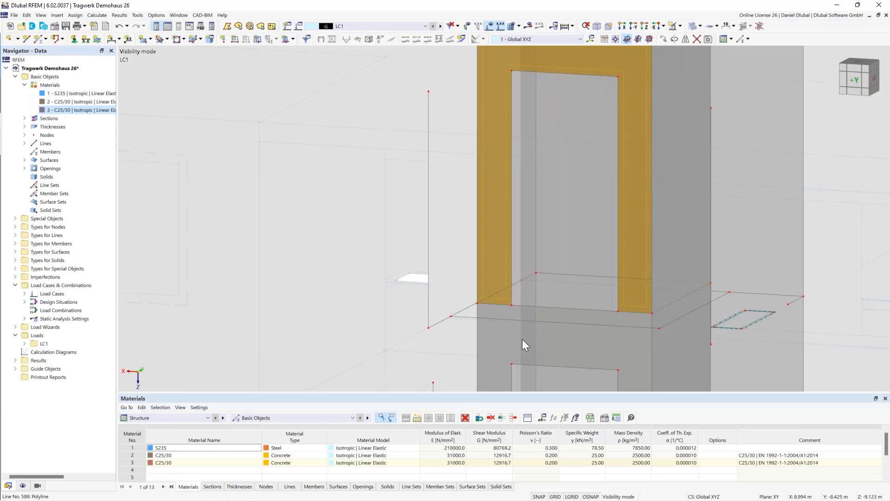
scroll(522, 338, up, 1)
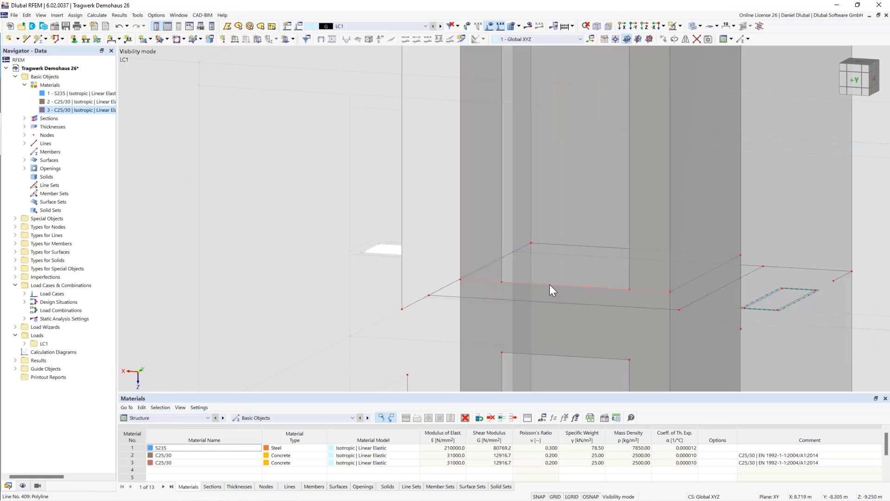
click(513, 283)
middle_drag(463, 286, 450, 300)
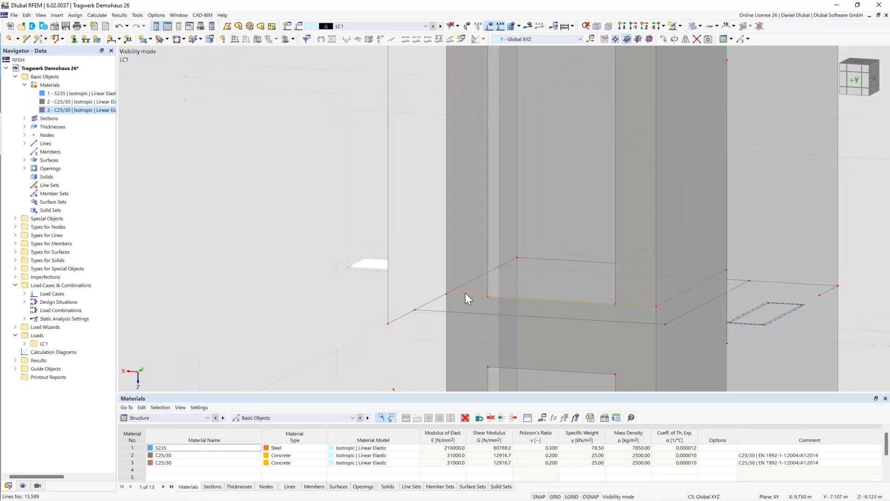
click(465, 294)
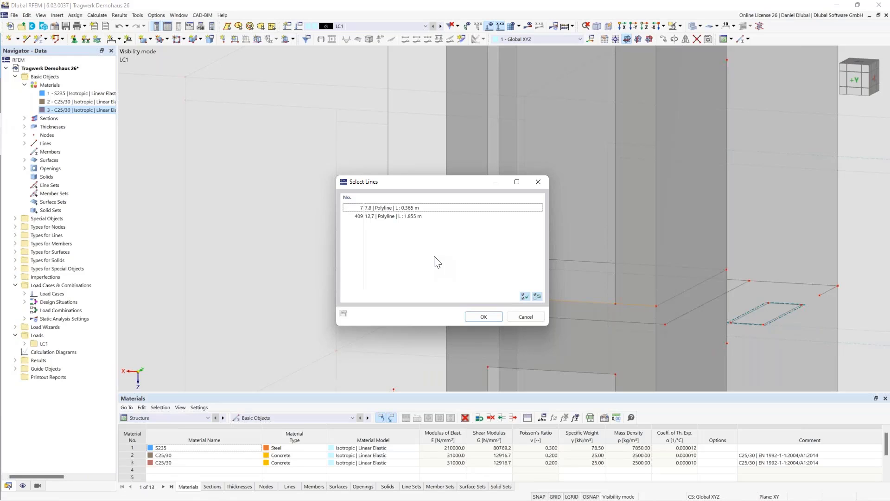
click(243, 176)
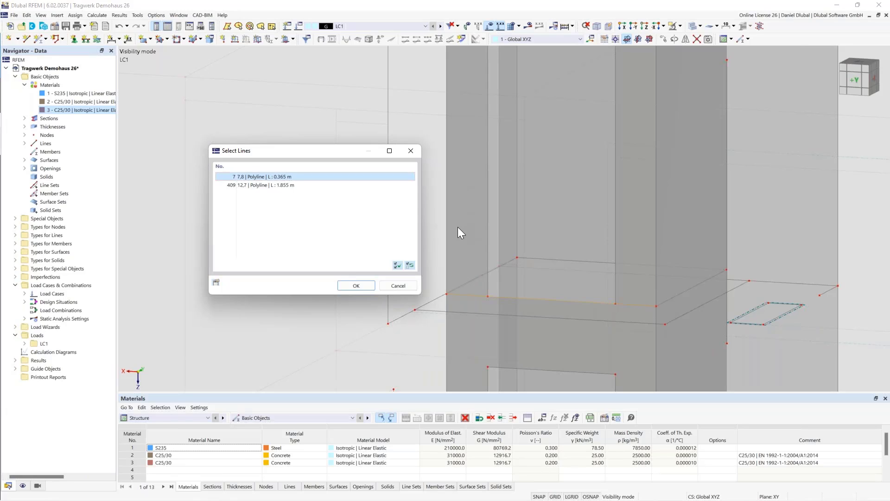
click(273, 185)
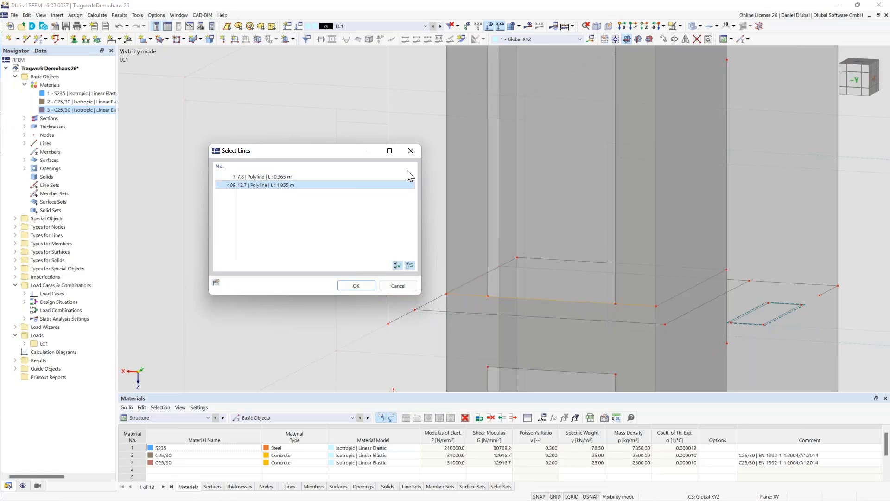
click(410, 151)
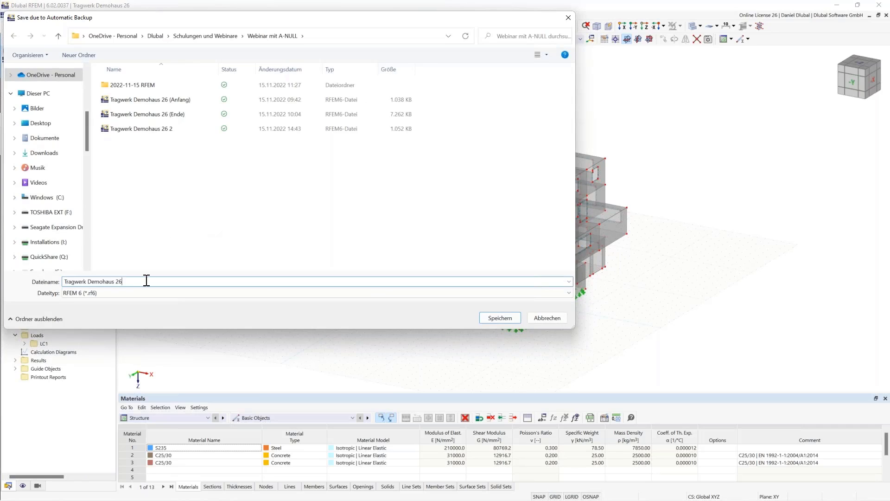
Save the model as Tragwerk Demohaus 26 3 and generate its finite element mesh
text(3)
click(508, 317)
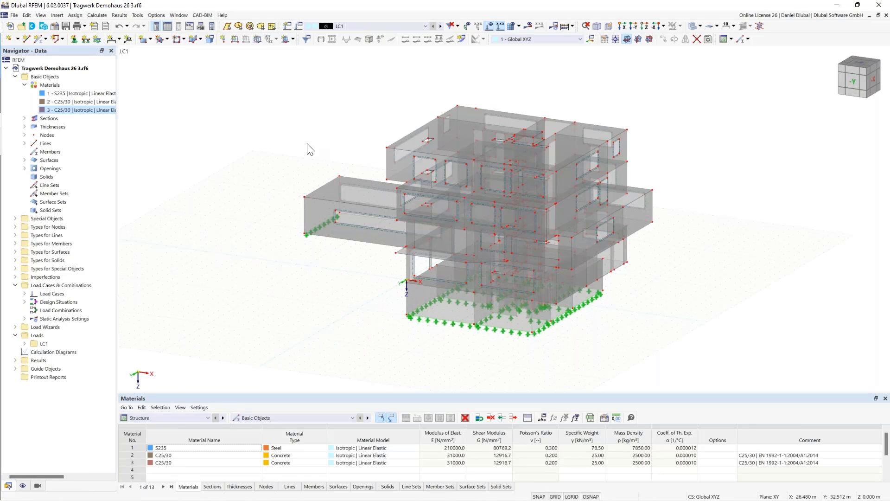
click(512, 26)
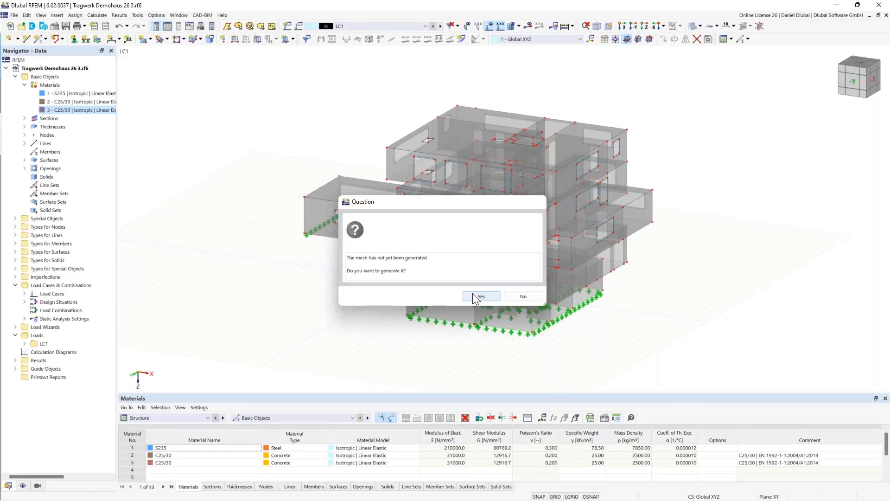
click(471, 292)
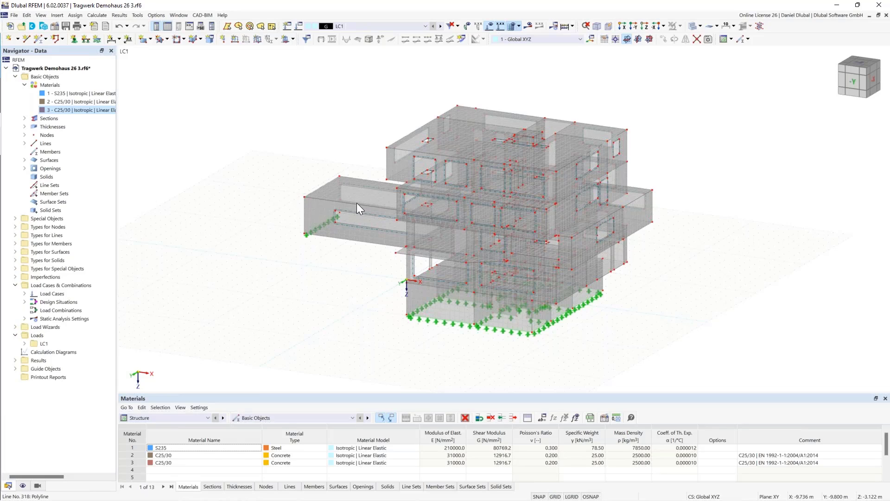
Display the mesh quality for the Warning criterion without OK elements, and examine the flagged elements beside the long opening in the low wing
click(22, 485)
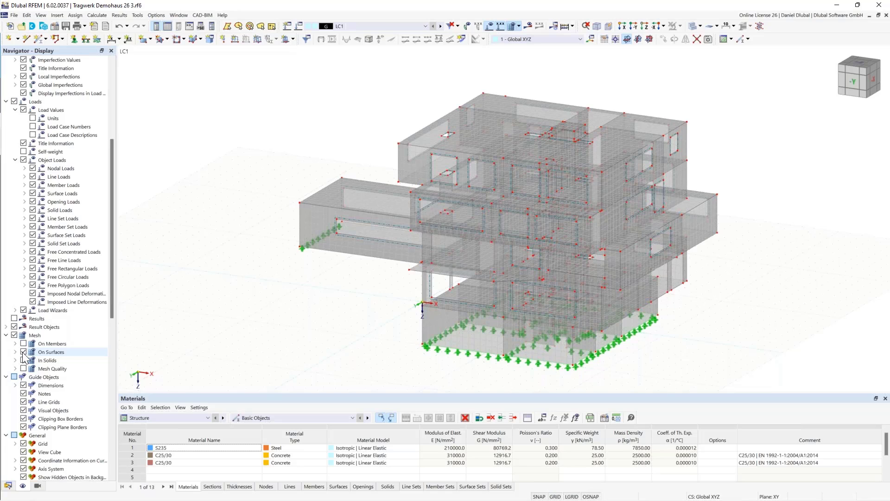
click(23, 368)
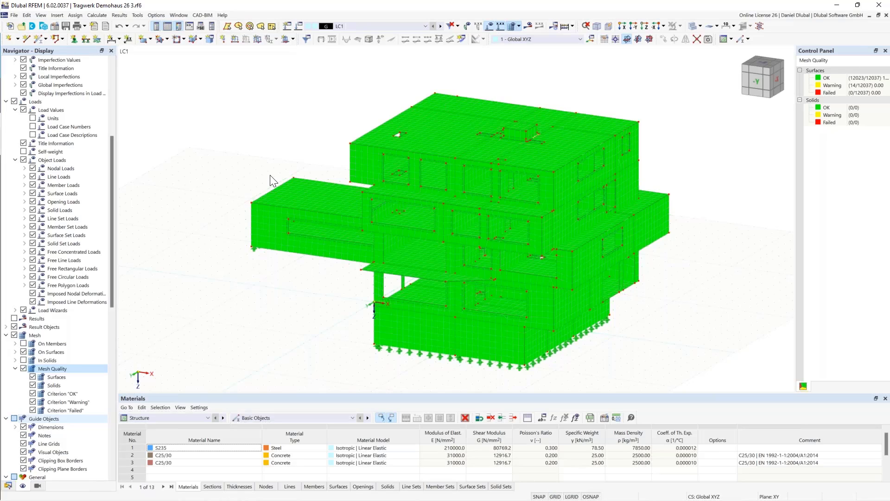
click(32, 394)
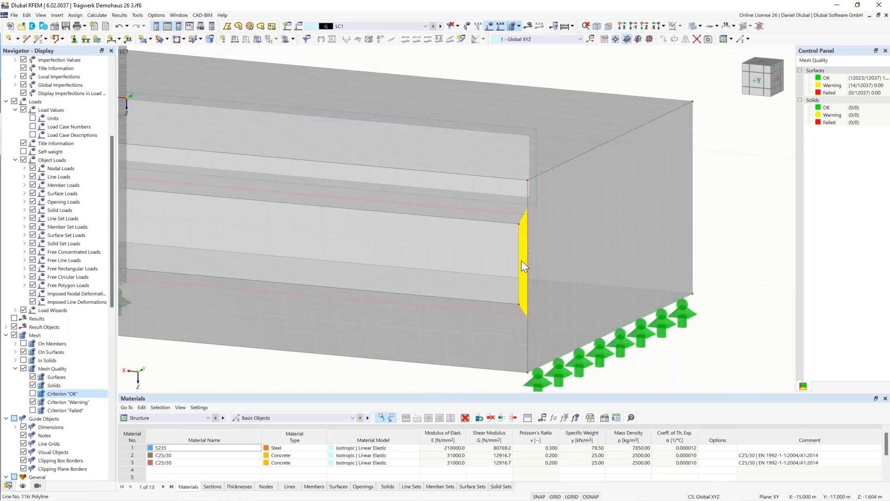
scroll(521, 257, up, 1)
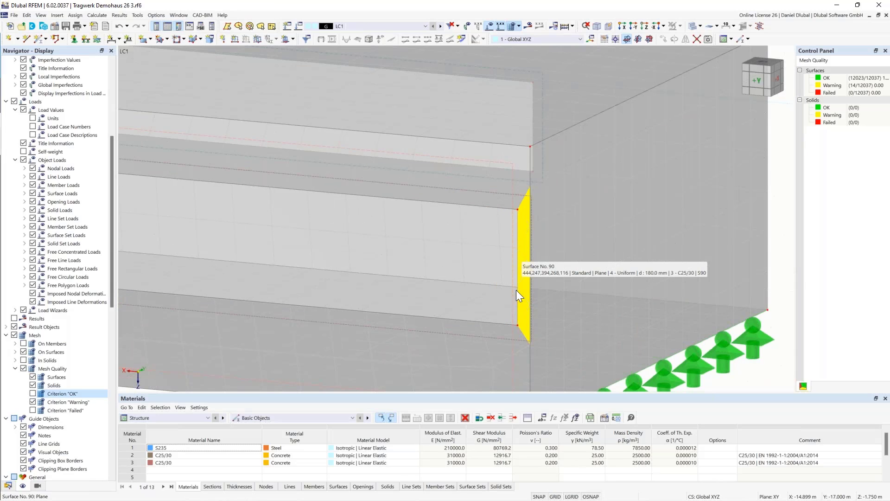
scroll(485, 296, down, 3)
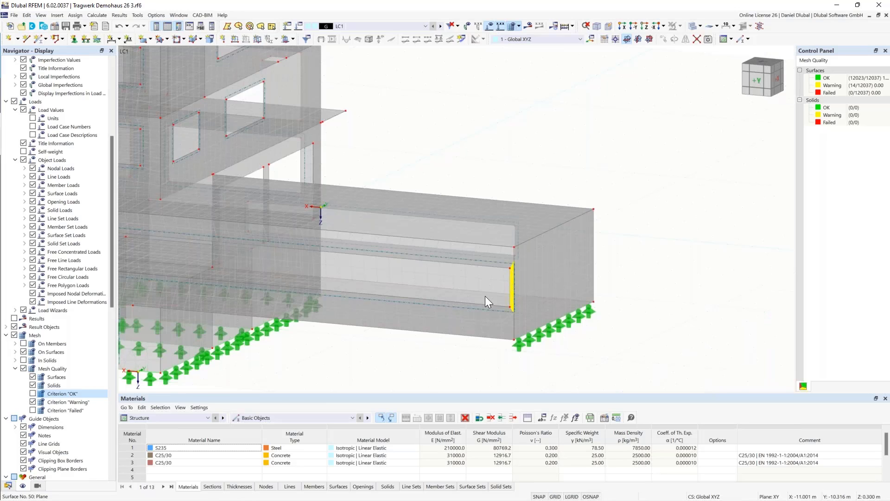
scroll(523, 164, down, 2)
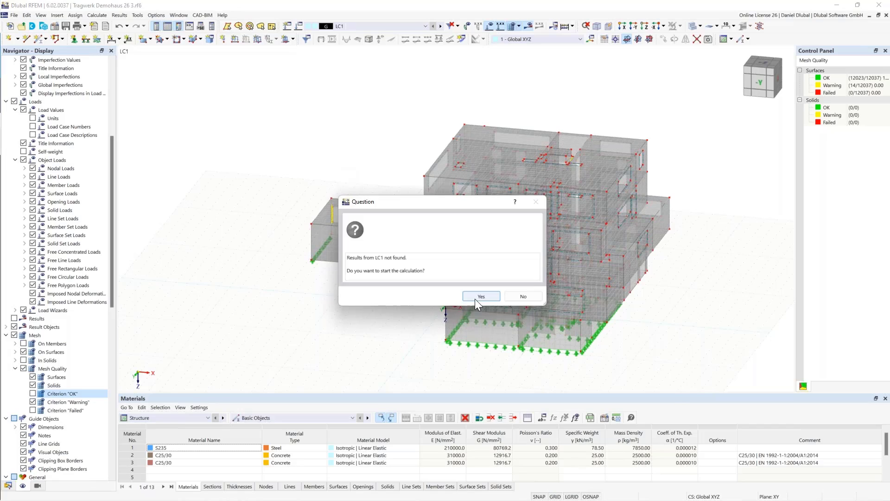
Calculate load case LC1 and view the building's global deformations
click(475, 298)
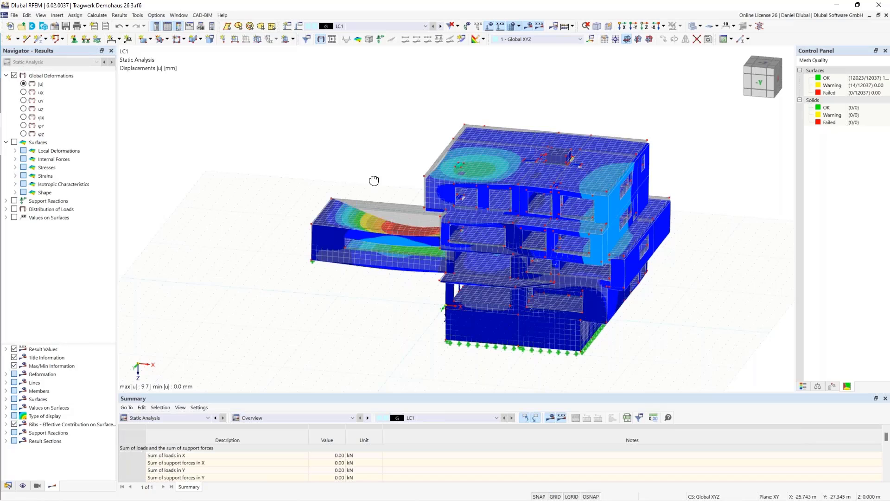
ctrl+middle_drag(374, 181, 382, 180)
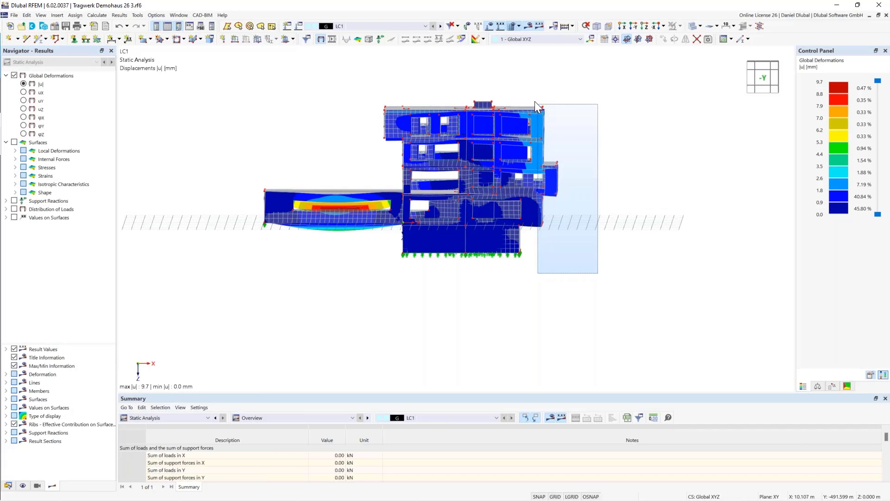
View the deformations of the storeys above ground in visibility mode, and show the whole building again
drag(534, 101, 535, 101)
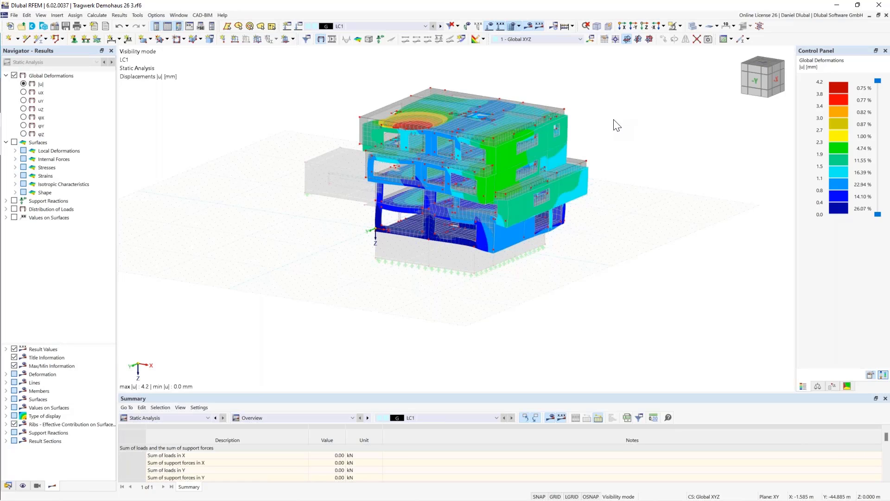
scroll(603, 131, down, 1)
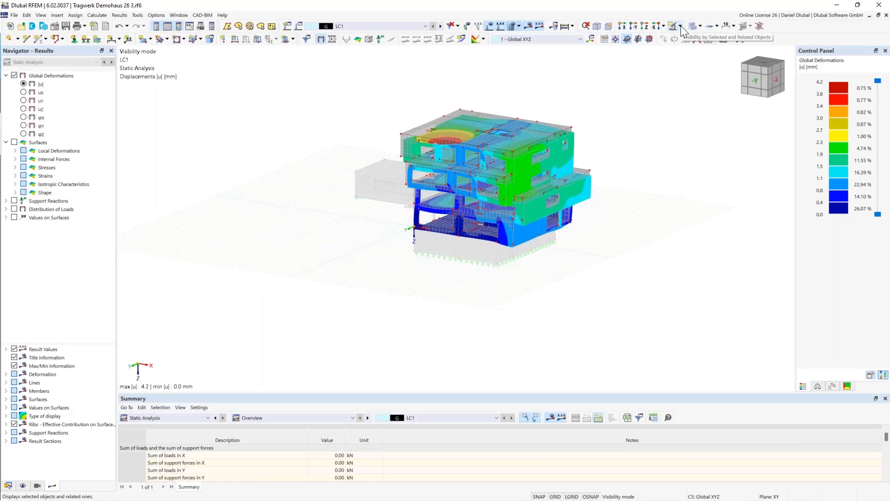
click(680, 26)
click(693, 80)
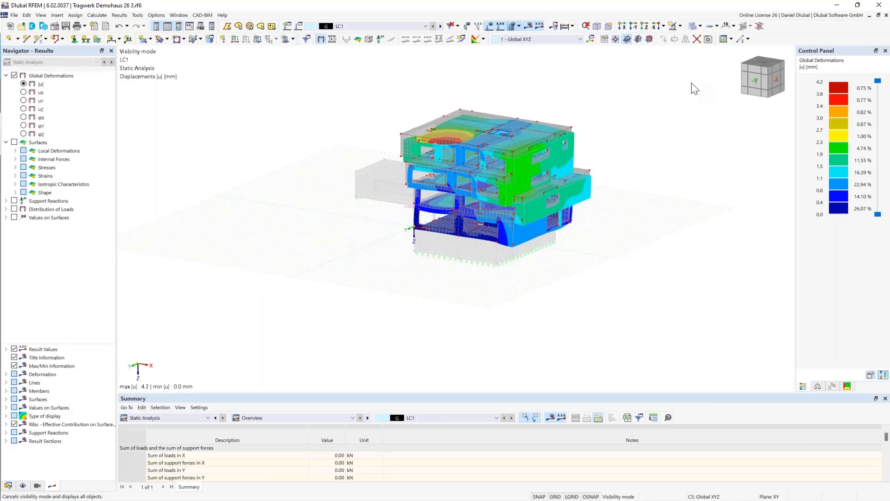
middle_drag(301, 157, 310, 180)
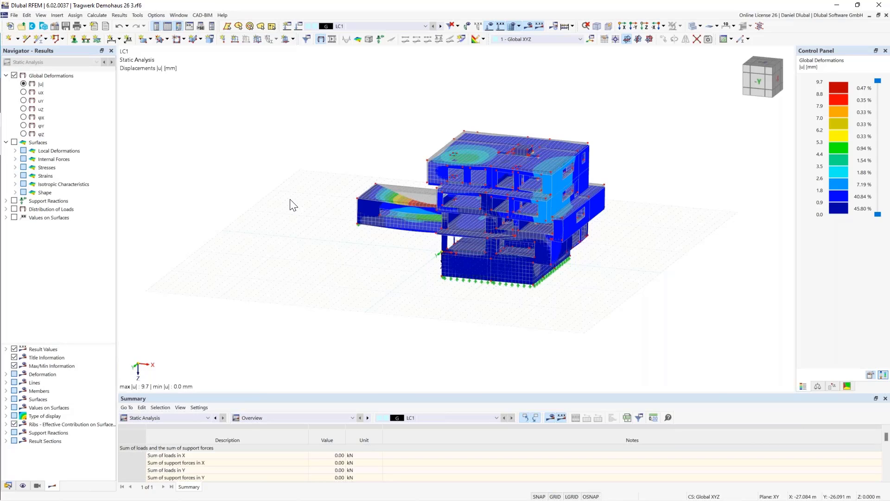
ctrl+middle_drag(290, 200, 292, 187)
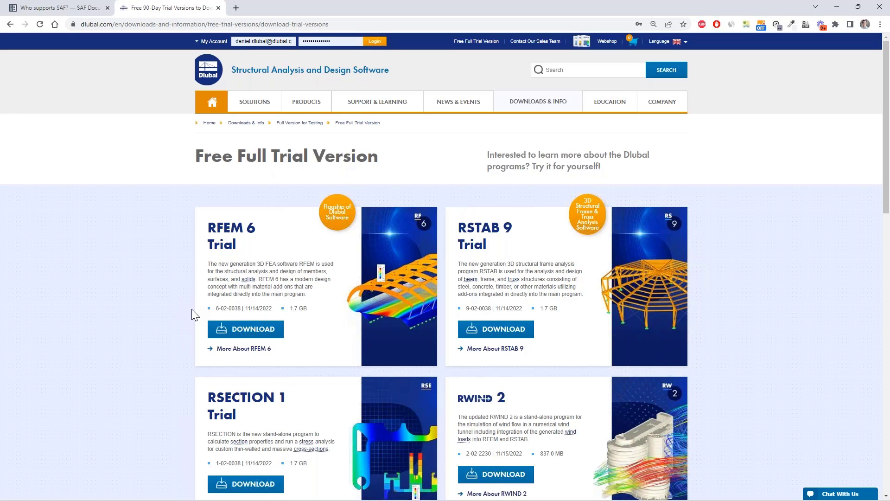
Switch to the Dlubal website in the browser, log in to the account and show the implemented RFEM 6 features without filters
click(376, 42)
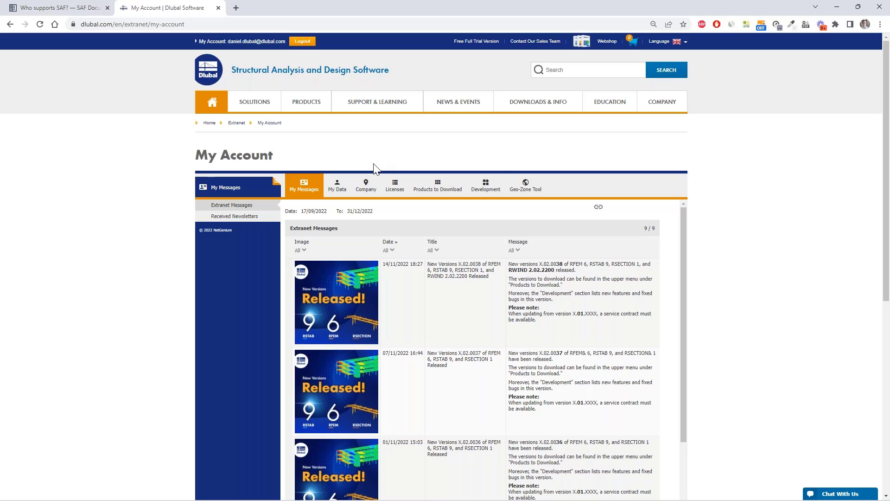
click(485, 185)
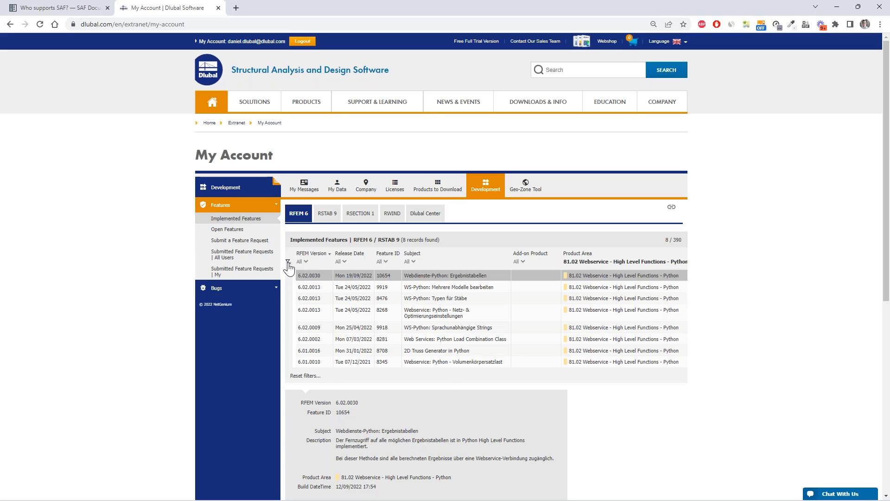
click(305, 376)
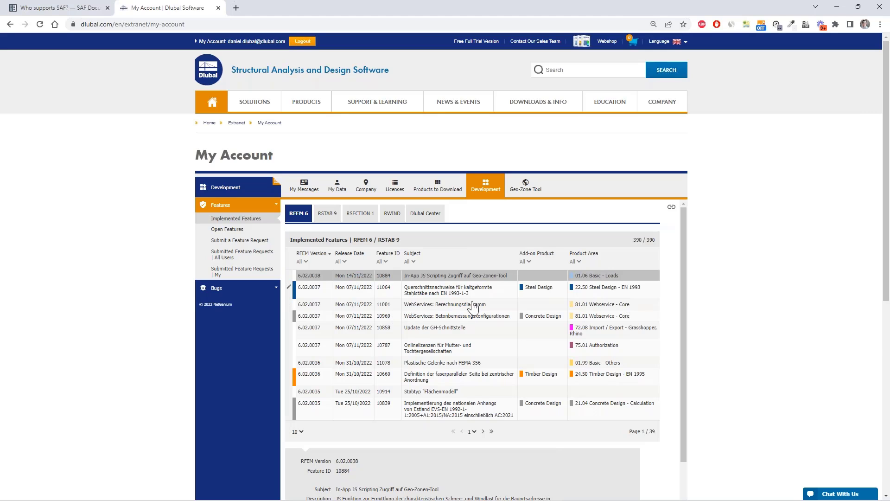
Read the details of the implemented features with IDs 11064, 10858 and 11001
click(499, 290)
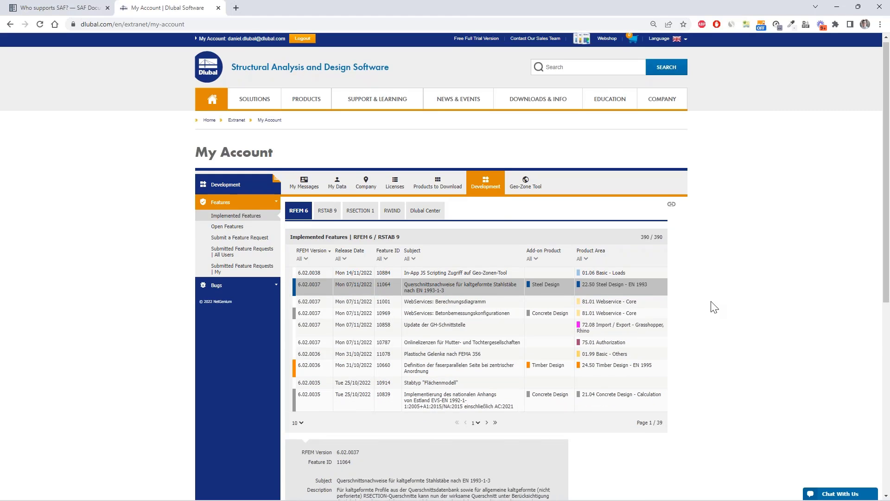
scroll(406, 259, down, 2)
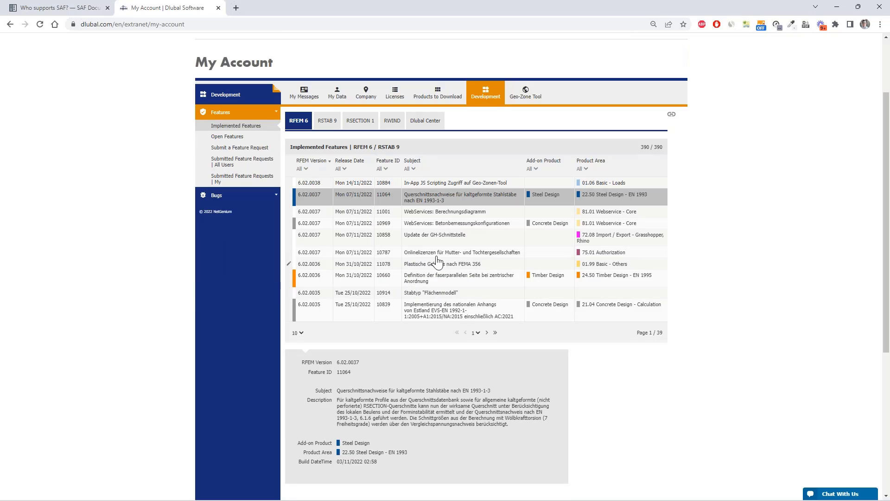
click(397, 243)
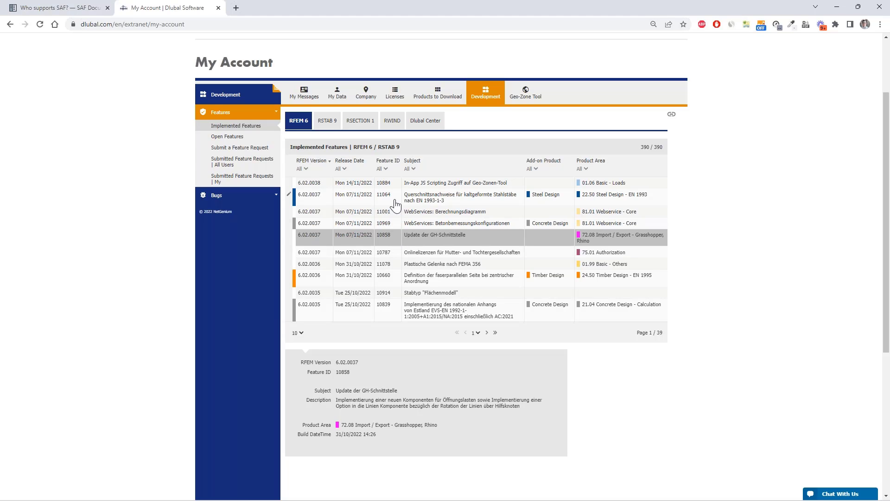
click(396, 205)
click(397, 214)
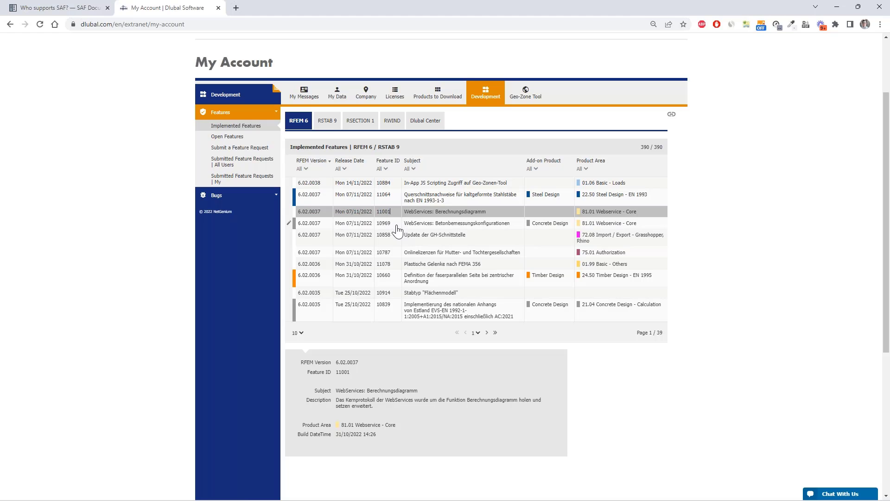
scroll(383, 288, up, 2)
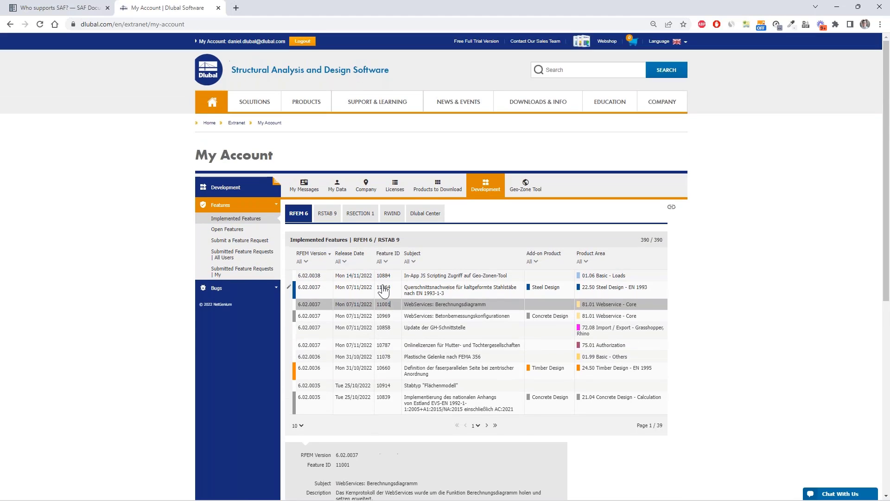